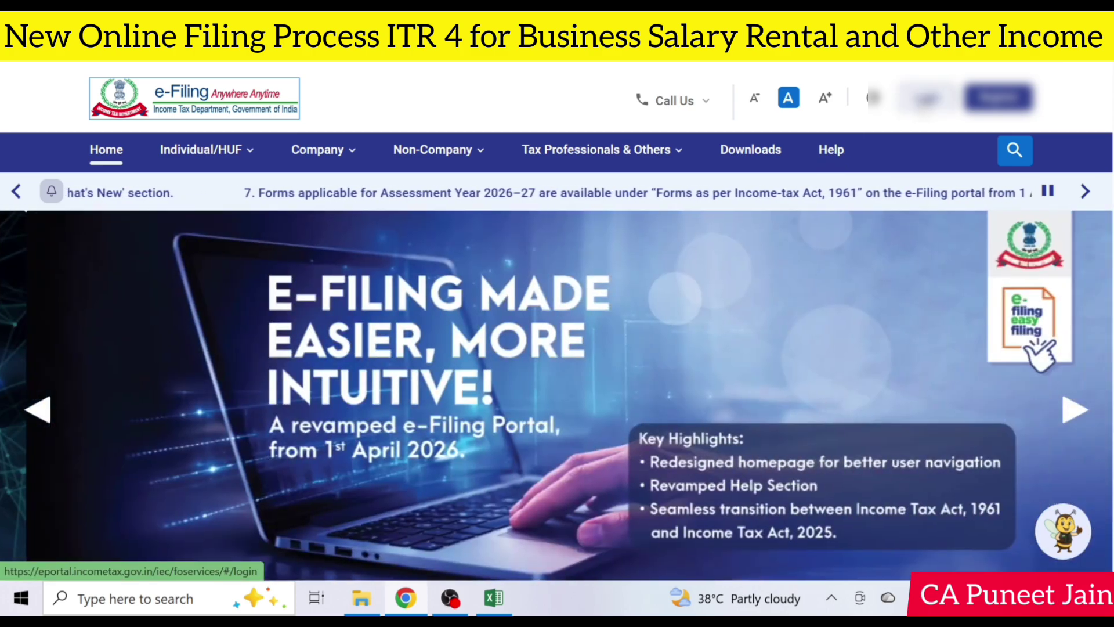
Log in to the e-Filing portal and open the page for filing an income tax return.
click(926, 104)
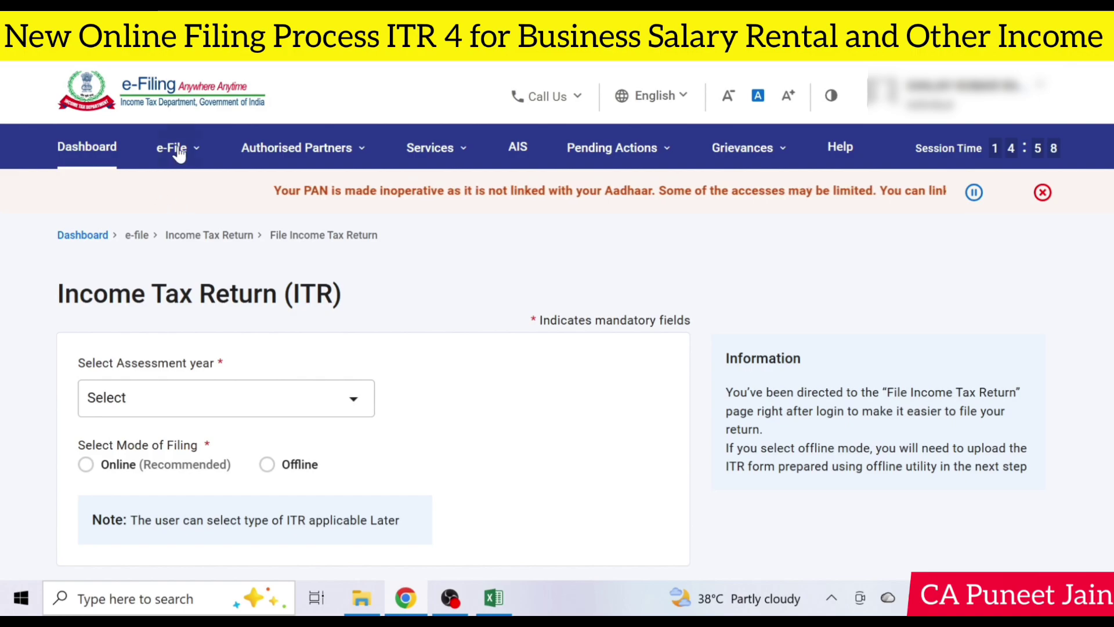
click(177, 148)
mouse_move(285, 194)
click(589, 200)
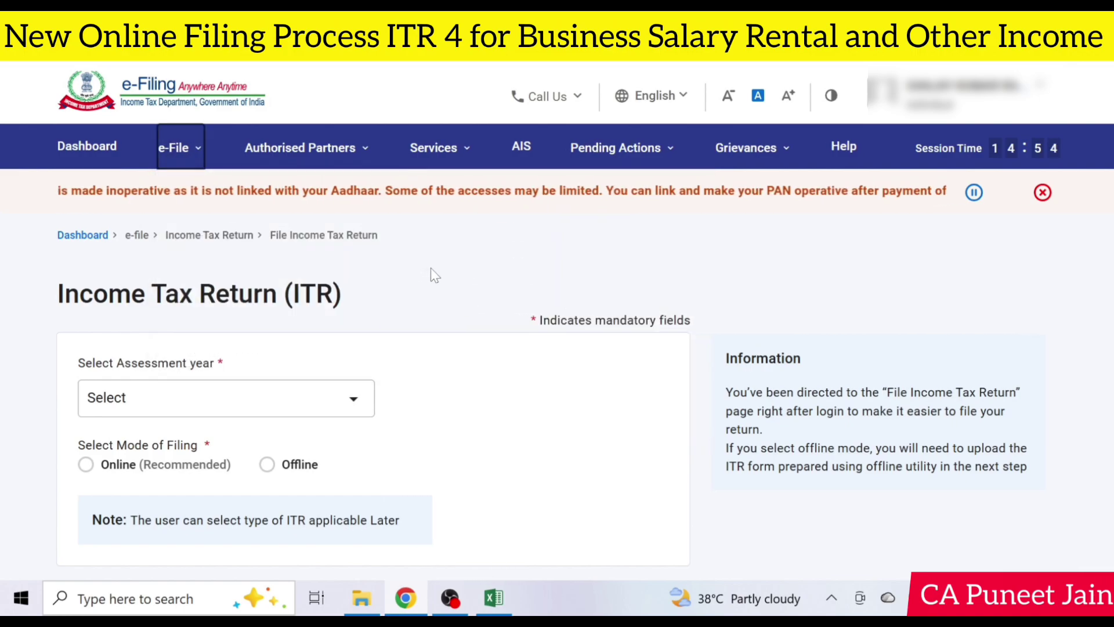
Choose assessment year 2026-27 (Current A.Y.) with the Online mode of filing and continue.
click(258, 400)
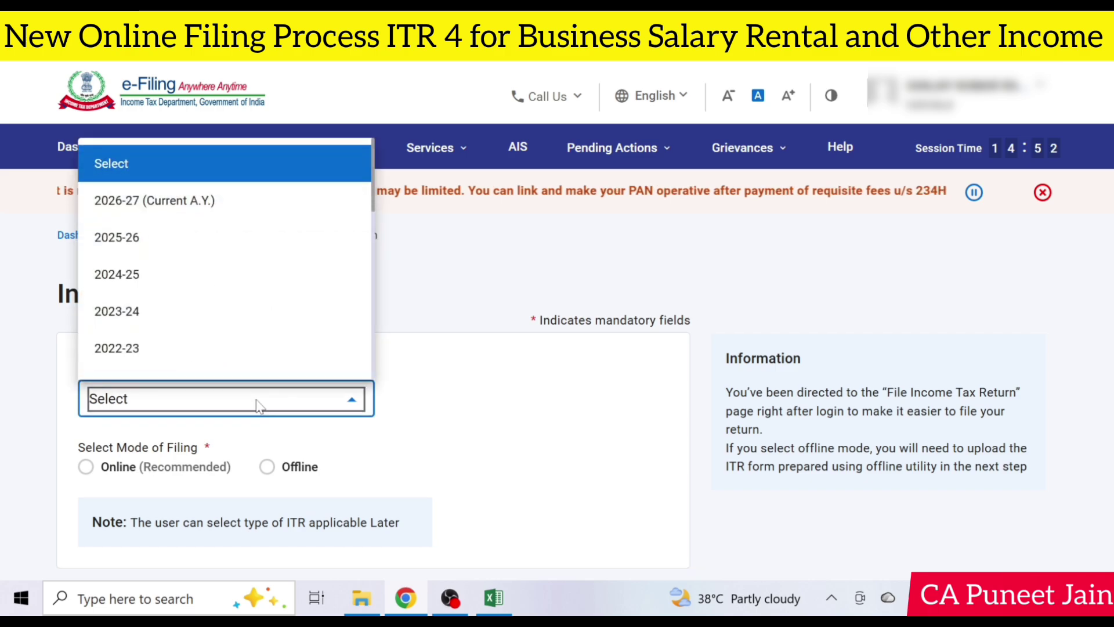
click(247, 204)
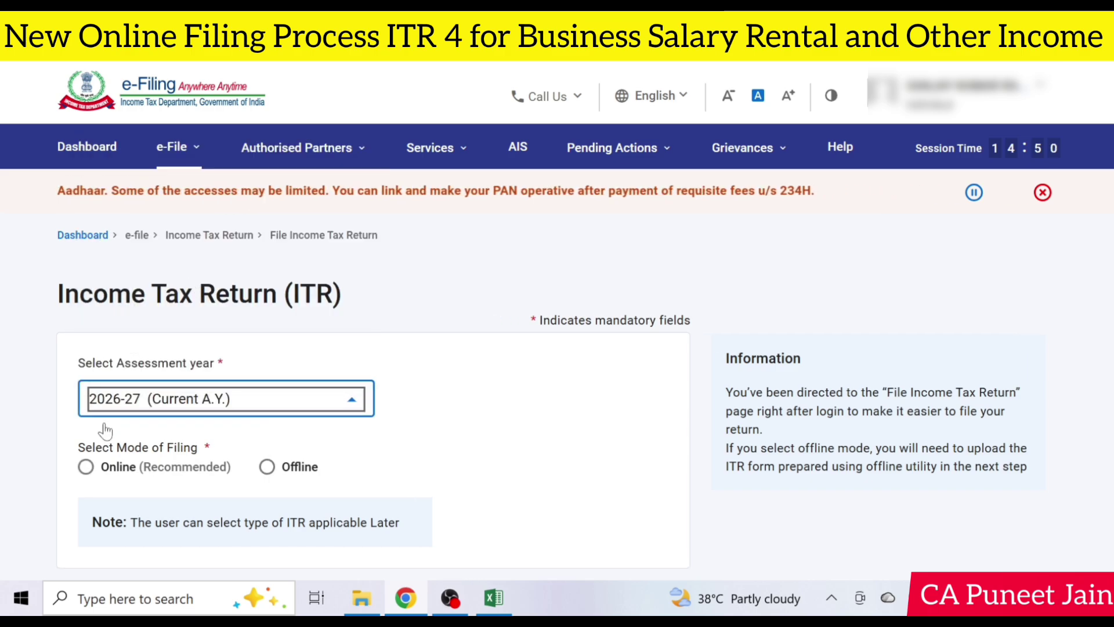
click(86, 467)
scroll(765, 455, down, 3)
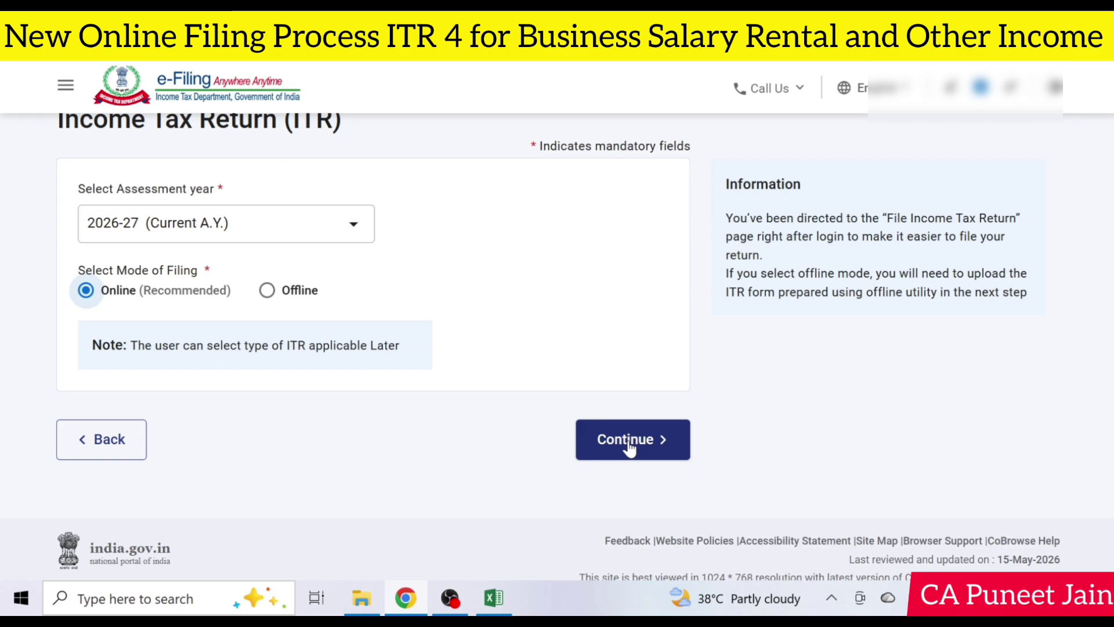
click(630, 447)
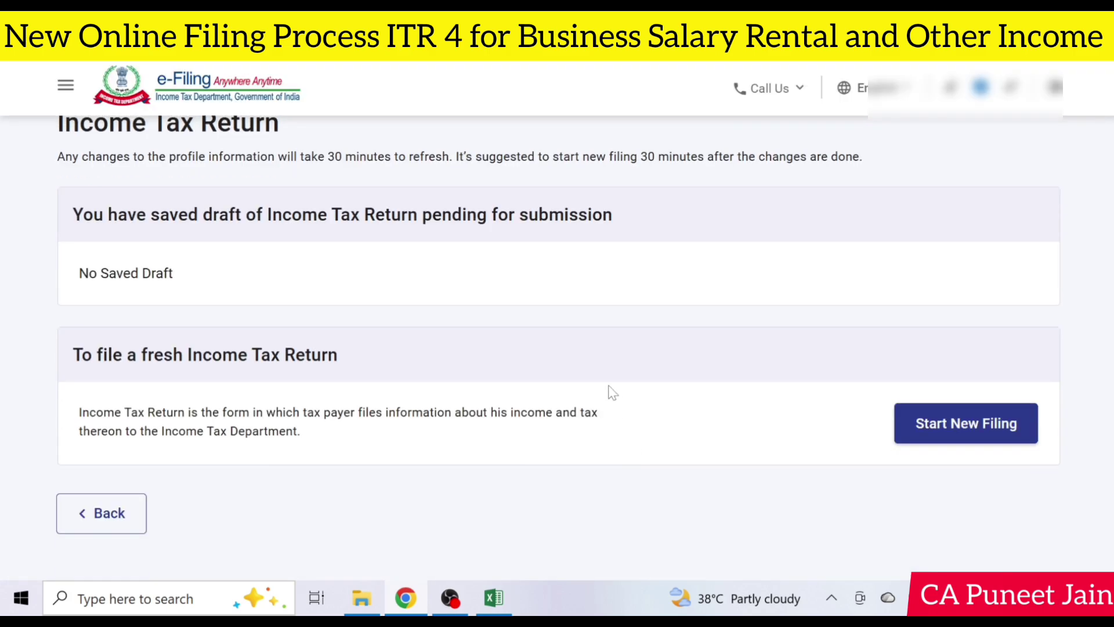
Start a new filing with the Individual status and proceed with the ITR-4 form.
click(1014, 435)
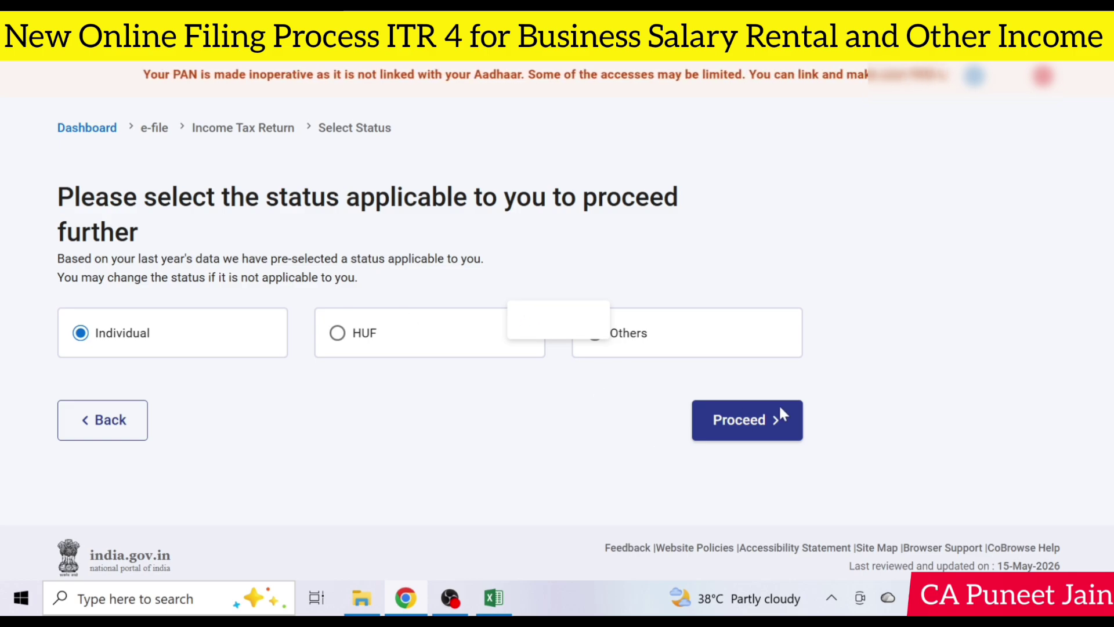
click(750, 374)
click(173, 412)
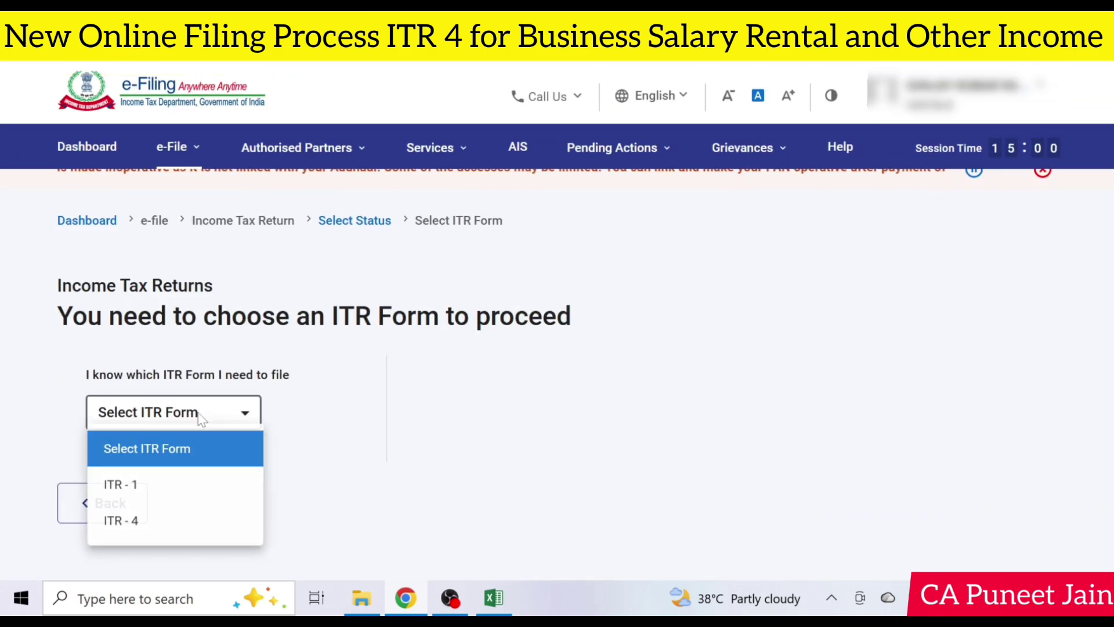
click(157, 528)
scroll(322, 491, down, 6)
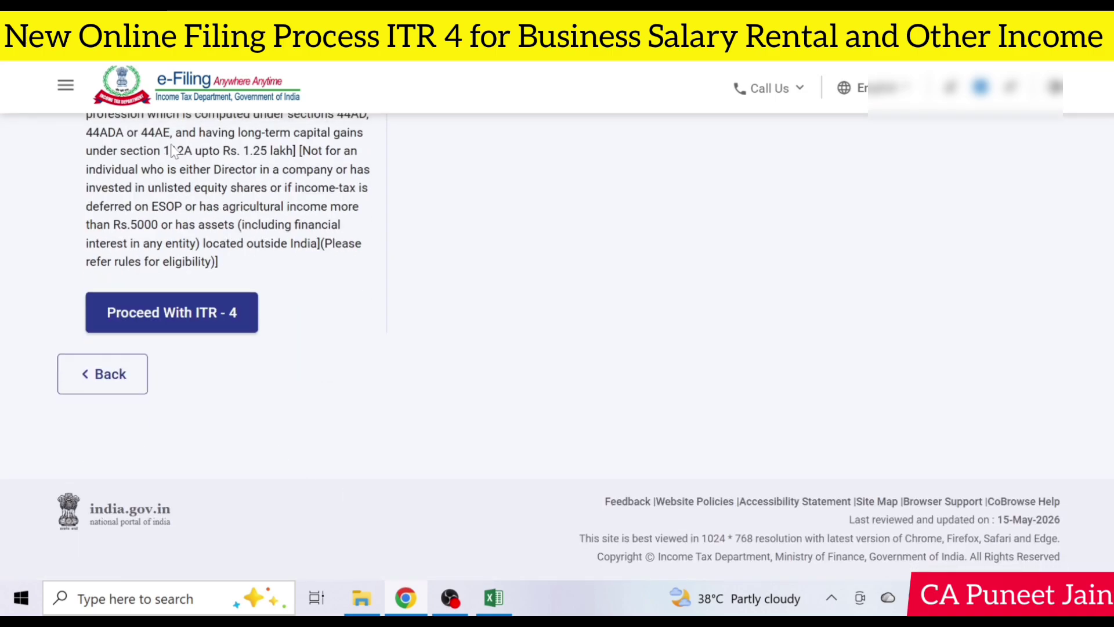
click(197, 317)
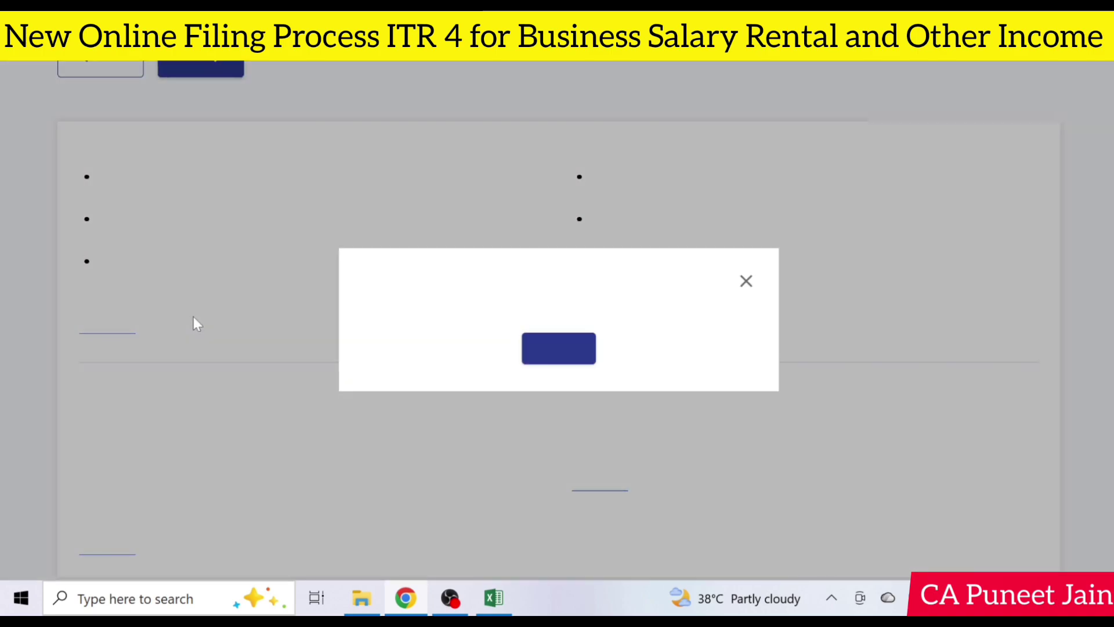
Get started with the return and give taxable income above the basic exemption limit as the reason for filing.
click(576, 446)
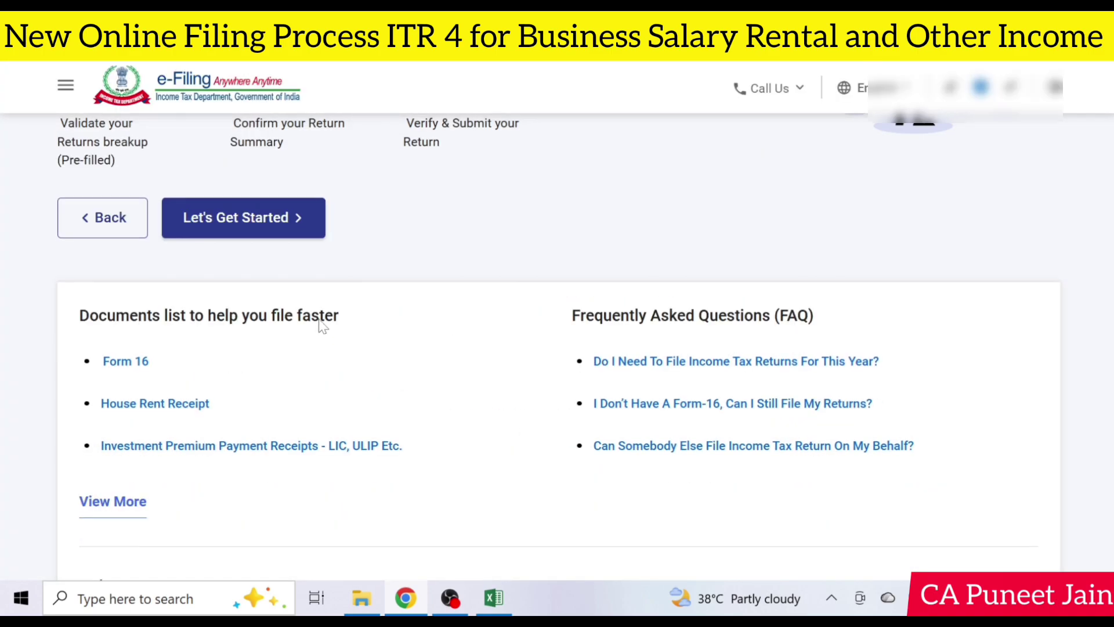
click(274, 222)
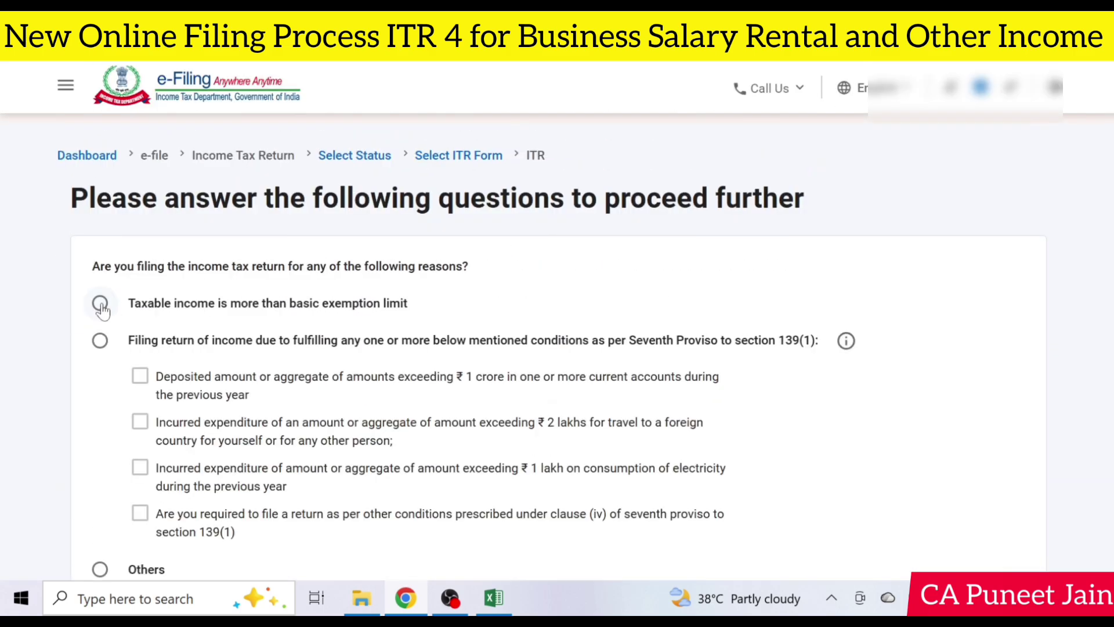
click(101, 304)
scroll(482, 312, down, 3)
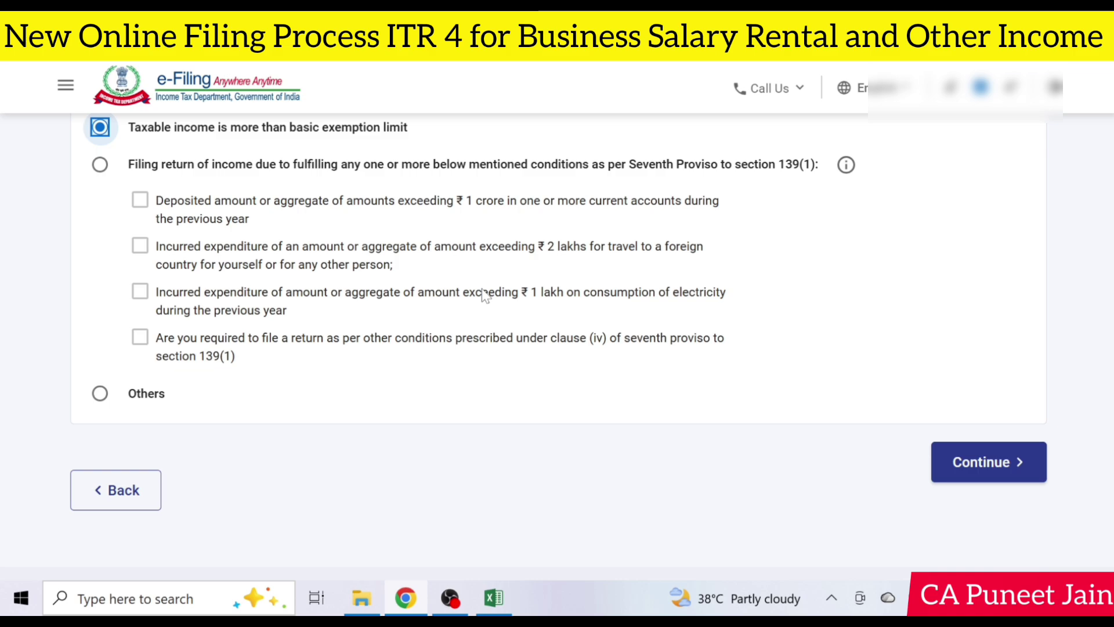
click(996, 462)
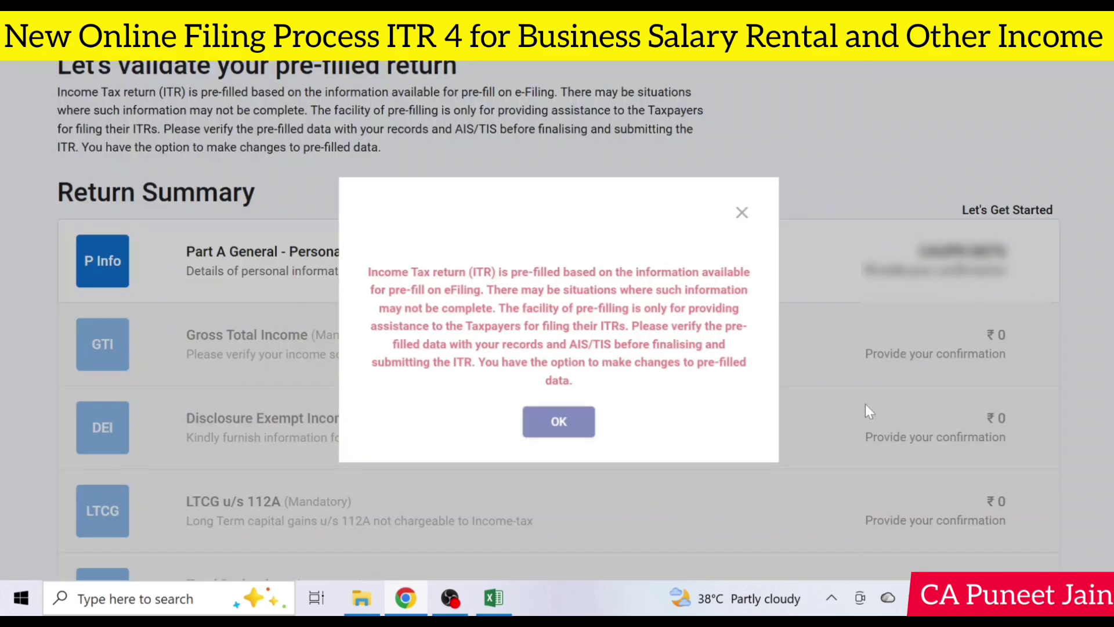
Dismiss the pre-filled data notice and open the contact details for editing, down to the secondary address.
click(552, 451)
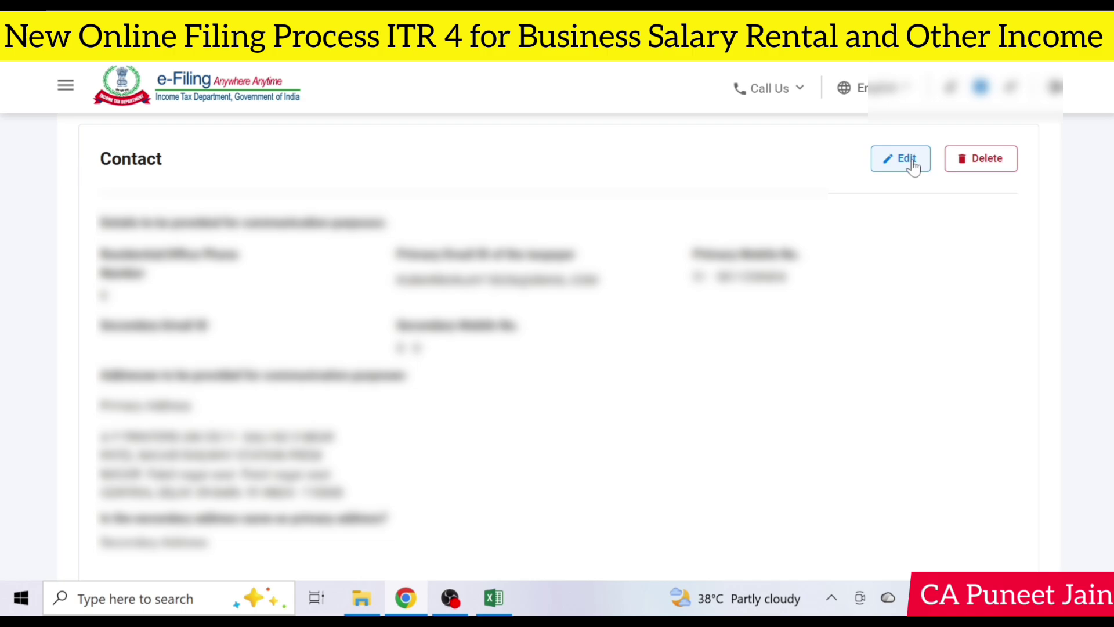
click(911, 161)
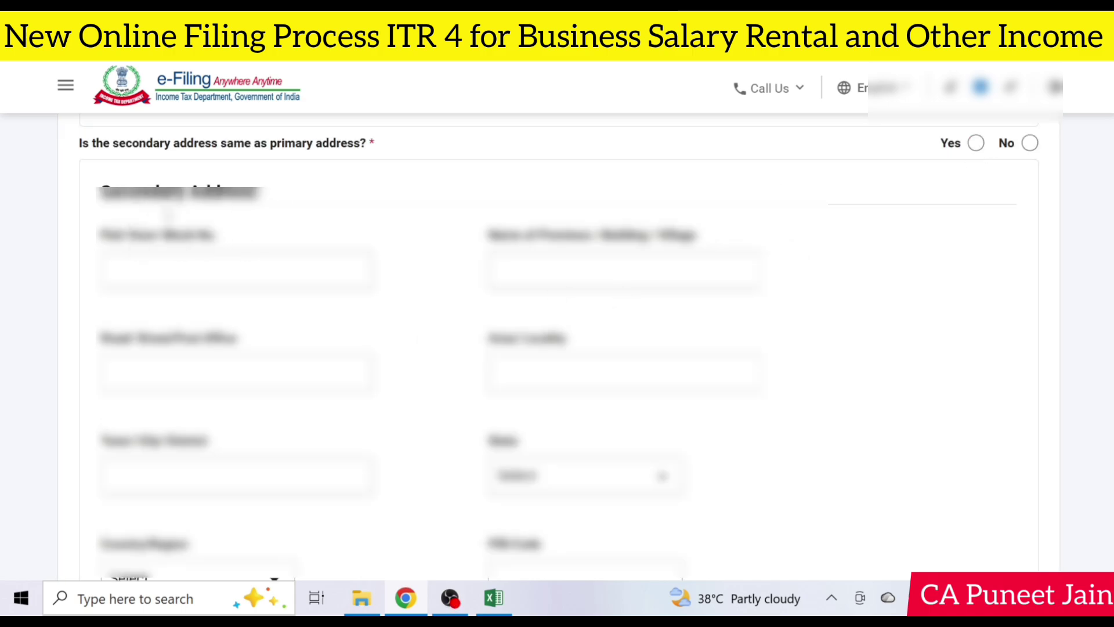
click(159, 262)
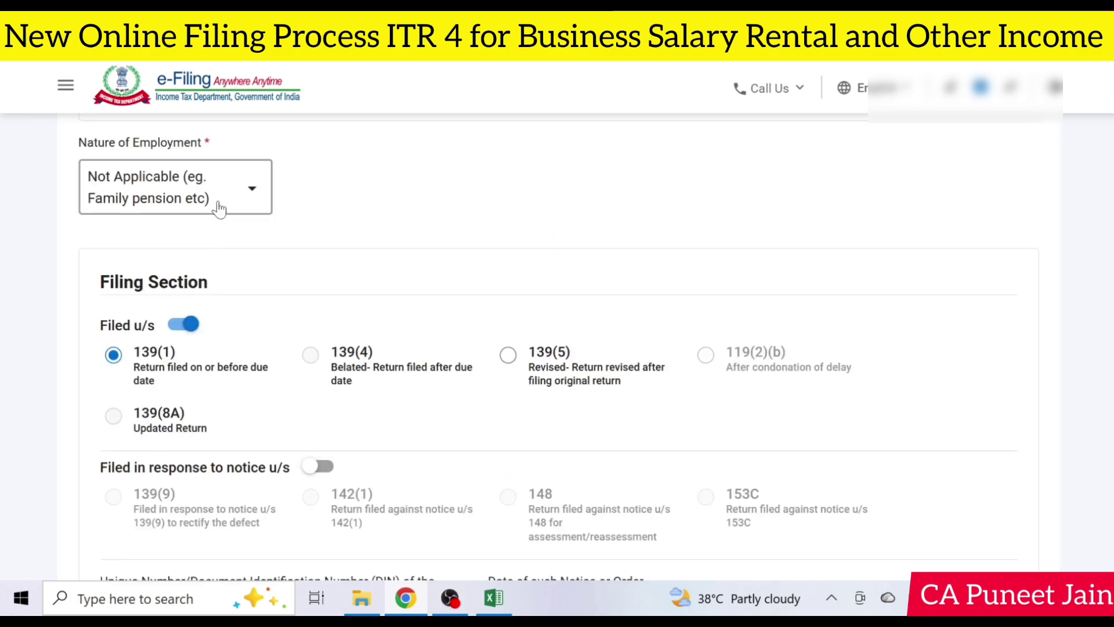
Check the Nature of Employment options and select Not Applicable (eg. Family pension etc).
click(220, 207)
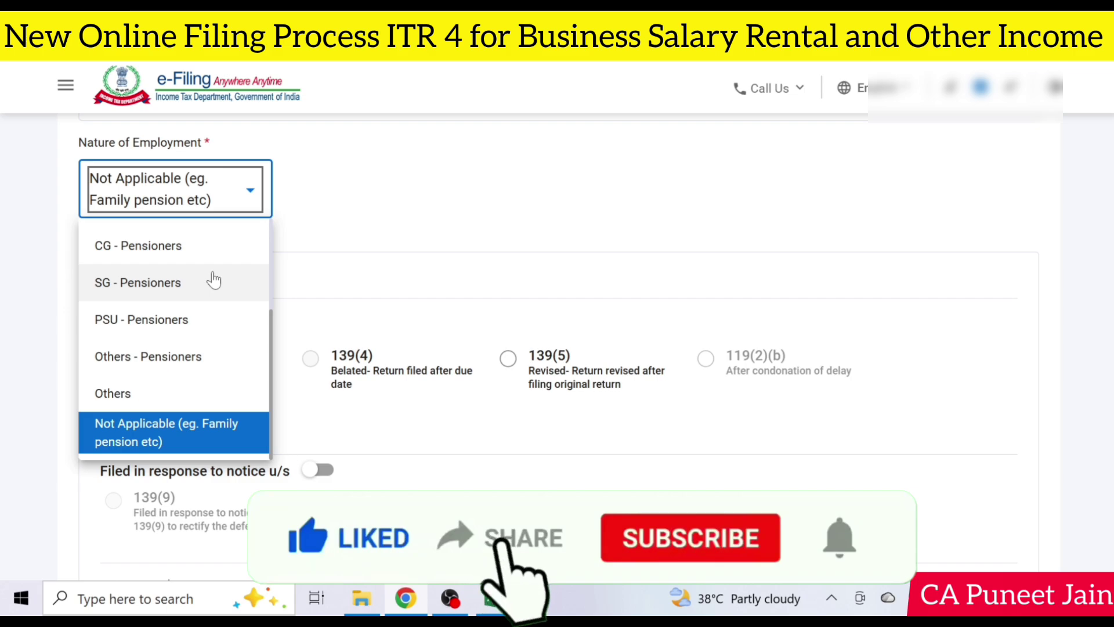
scroll(215, 261, up, 3)
scroll(213, 276, down, 3)
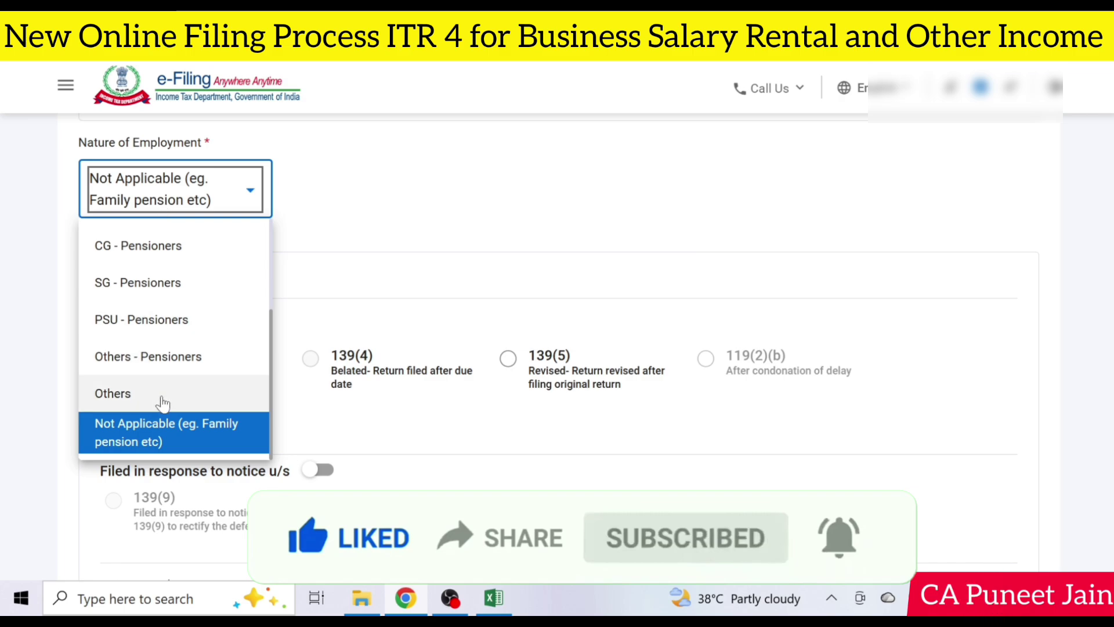
click(177, 440)
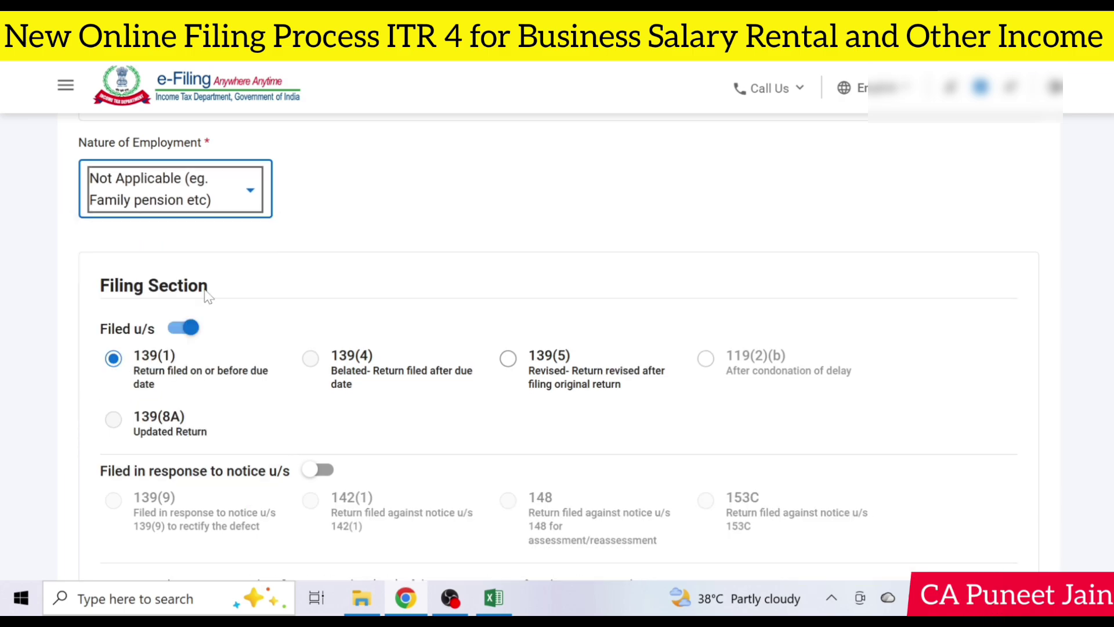
click(437, 234)
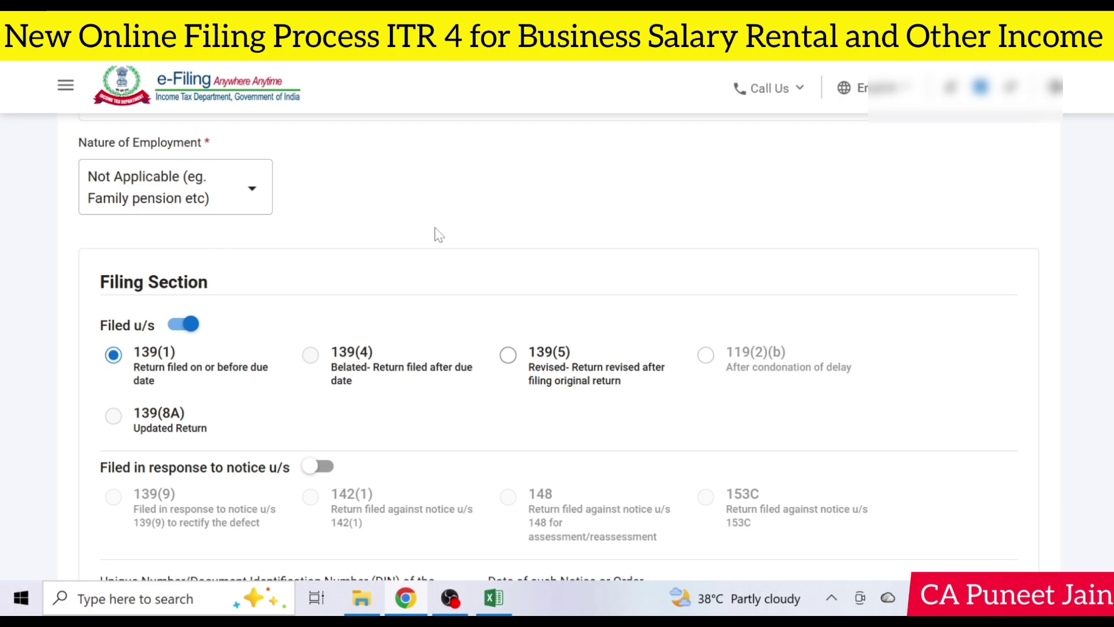
Answer Yes to question A23 on filing Form 10IEA for an earlier year, selecting assessment year 2024-25.
scroll(439, 235, down, 3)
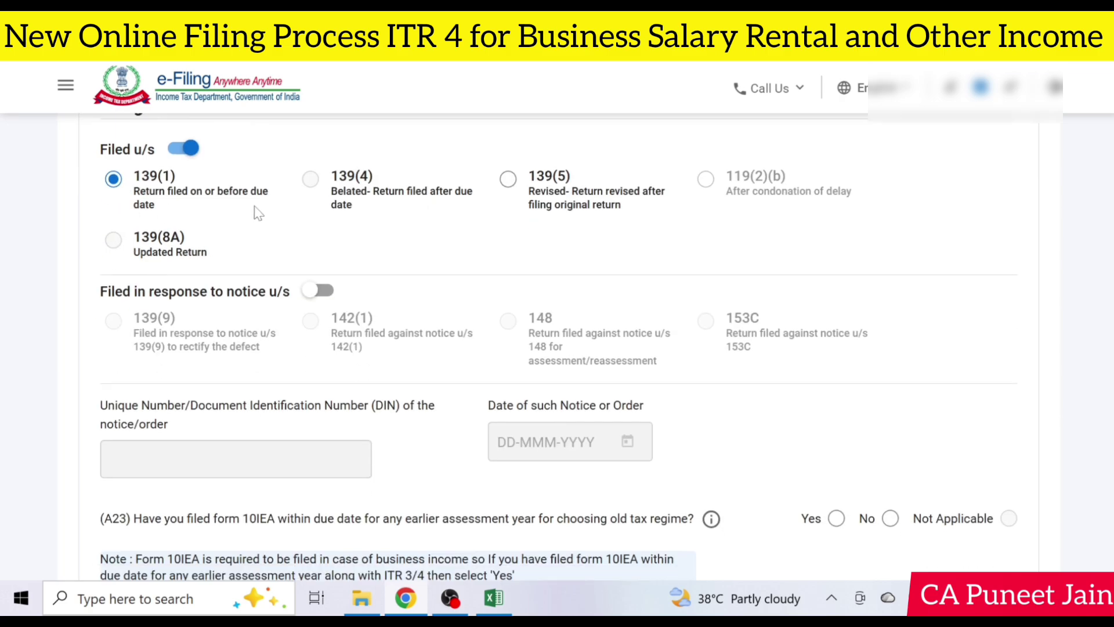
scroll(497, 269, down, 5)
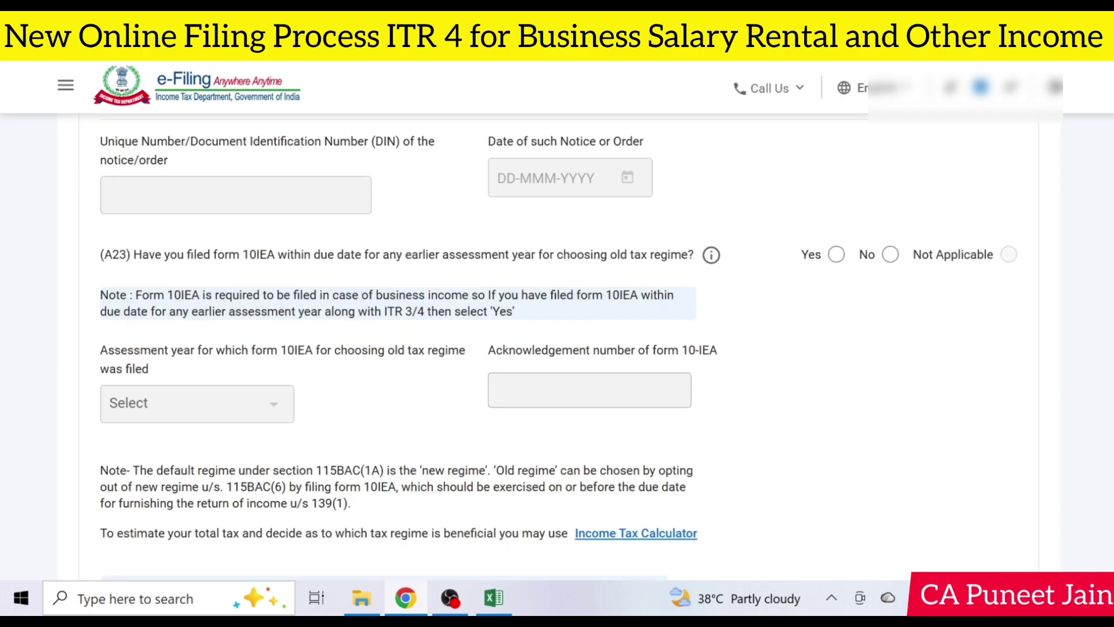
scroll(325, 187, down, 2)
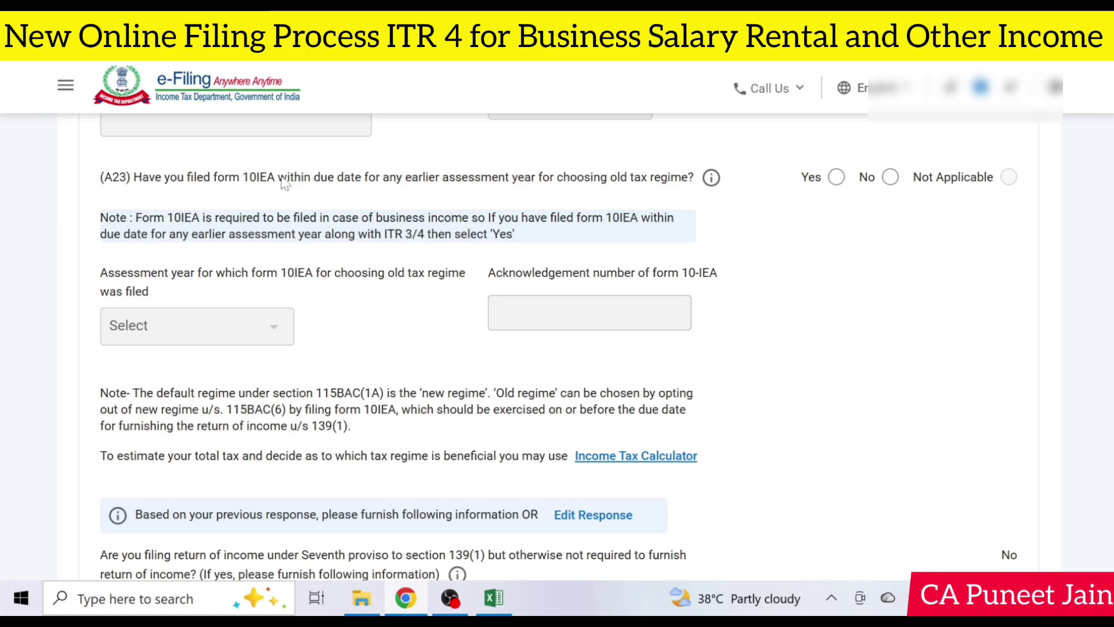
click(837, 177)
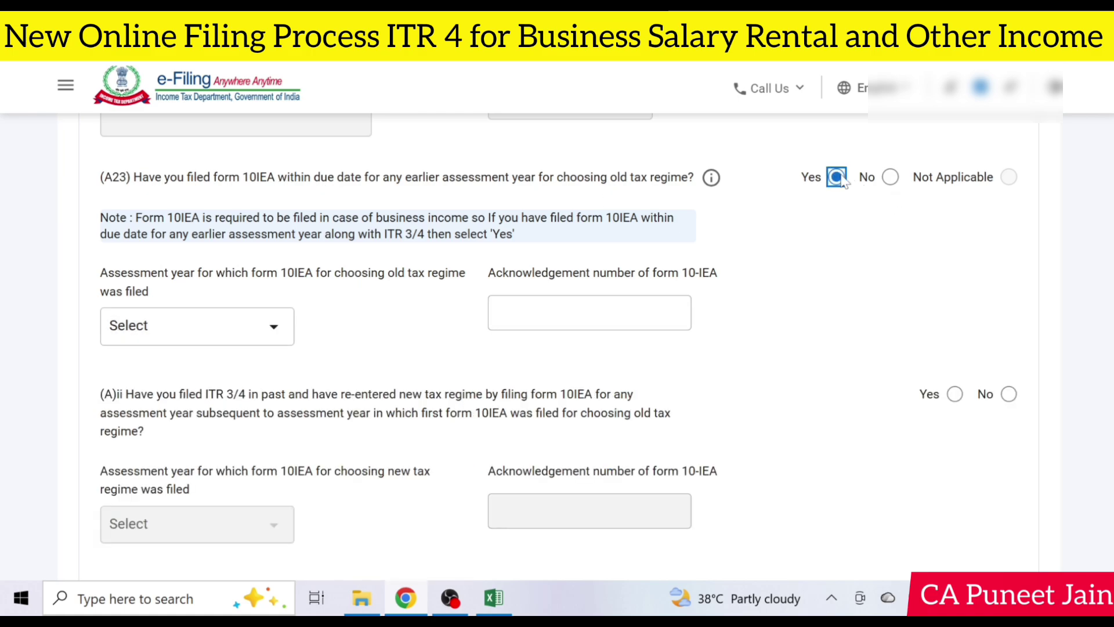
click(174, 327)
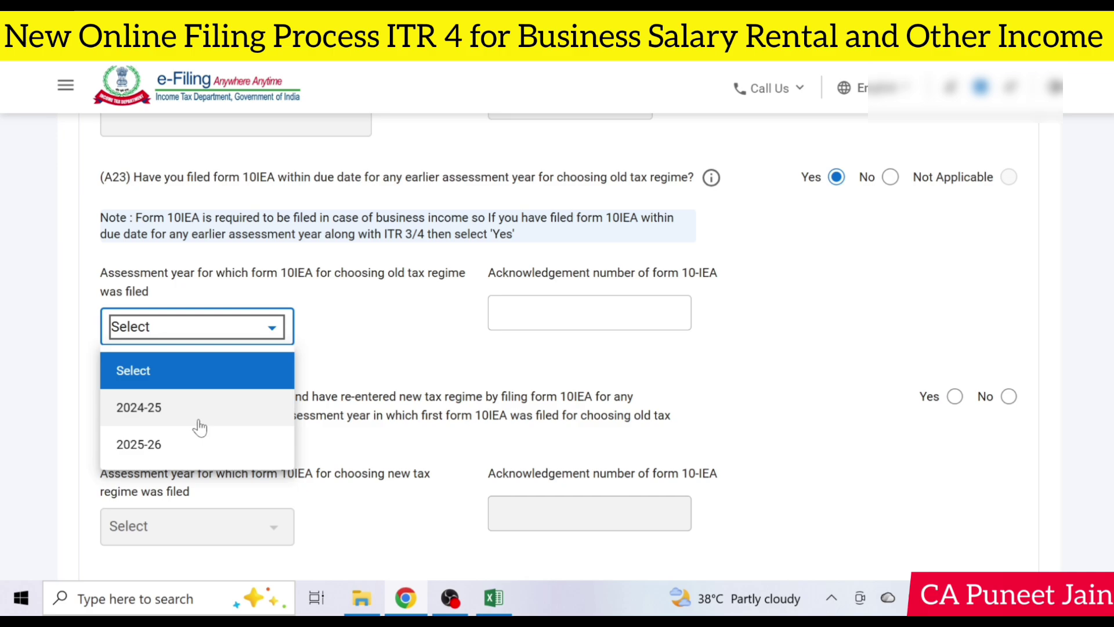
click(199, 428)
click(678, 313)
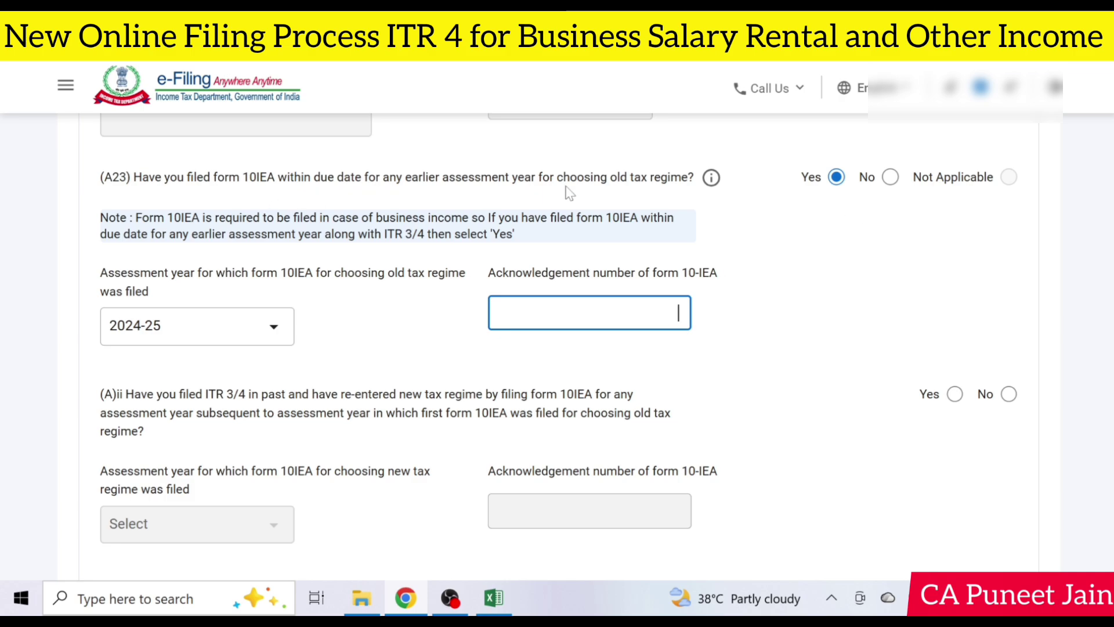
Answer No to both Form 10IEA questions, A23 for earlier assessment years and B for the current assessment year.
click(891, 177)
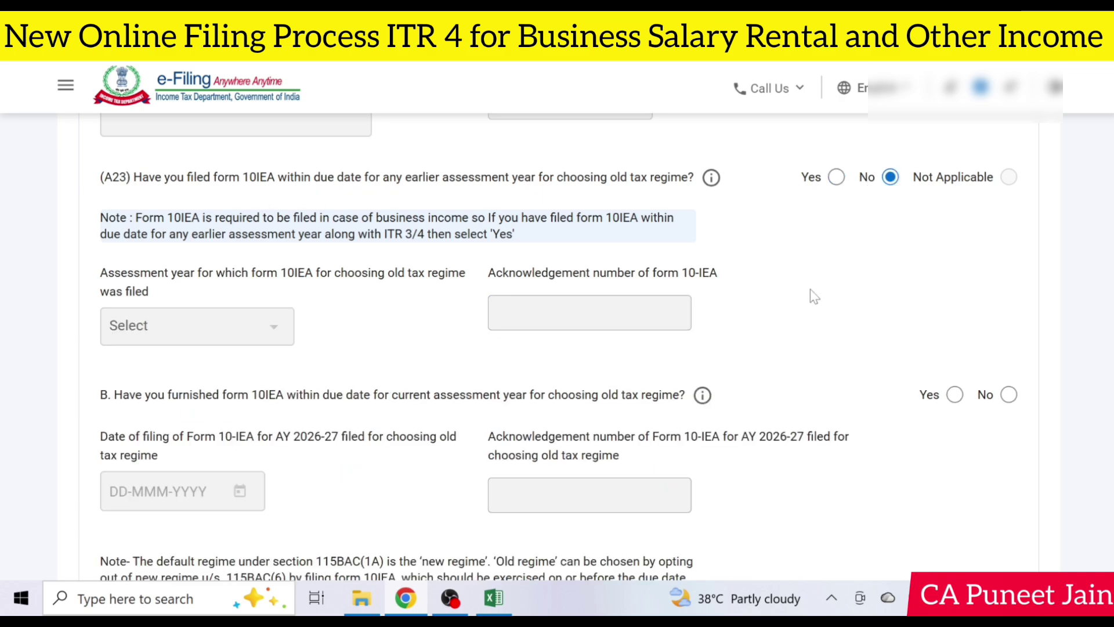
scroll(815, 298, down, 2)
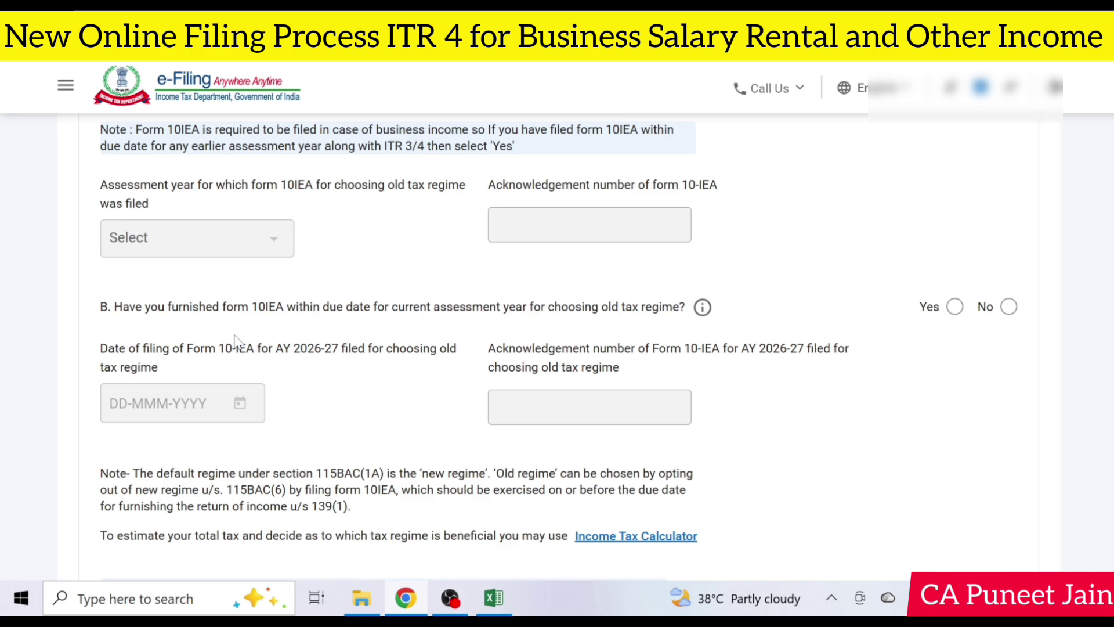
drag(323, 307, 497, 312)
click(490, 314)
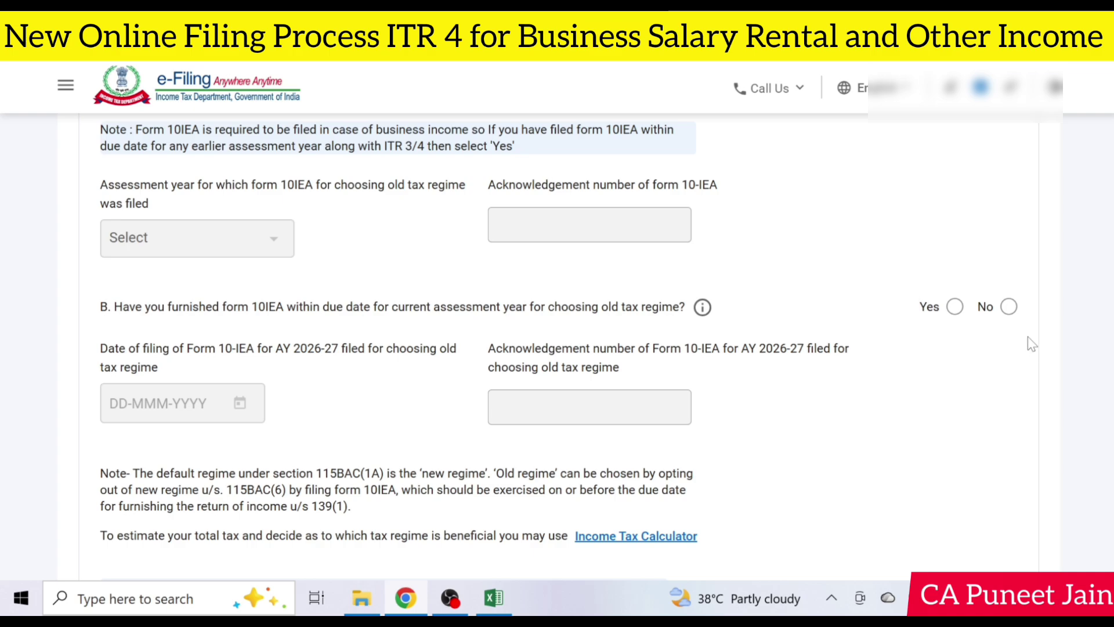
click(955, 307)
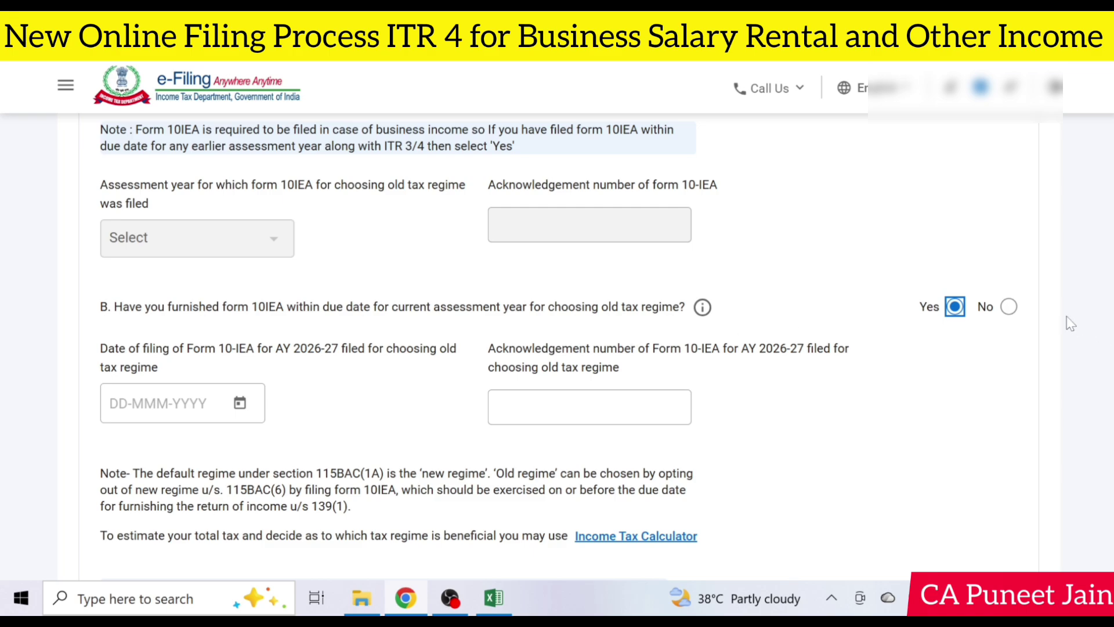
click(1009, 307)
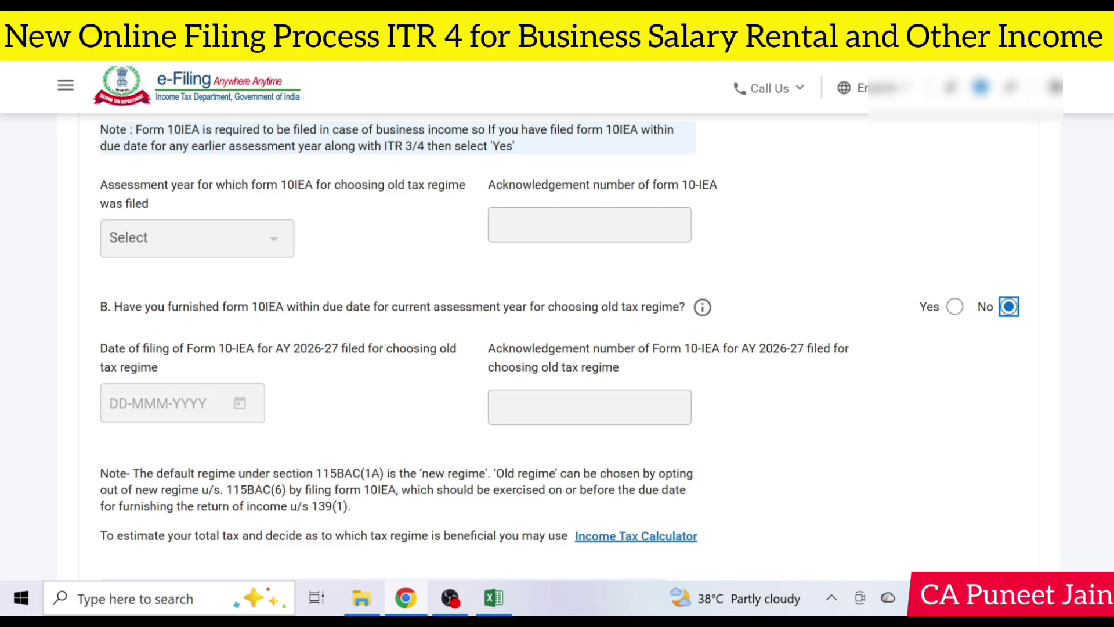
scroll(557, 343, up, 2)
scroll(557, 343, down, 1)
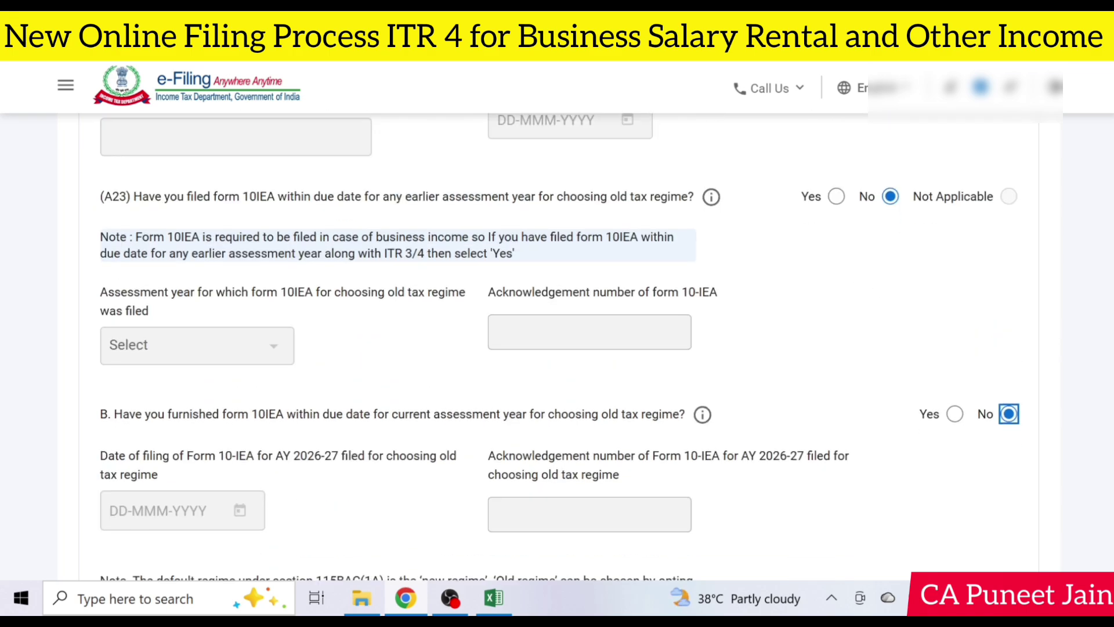
scroll(557, 342, down, 2)
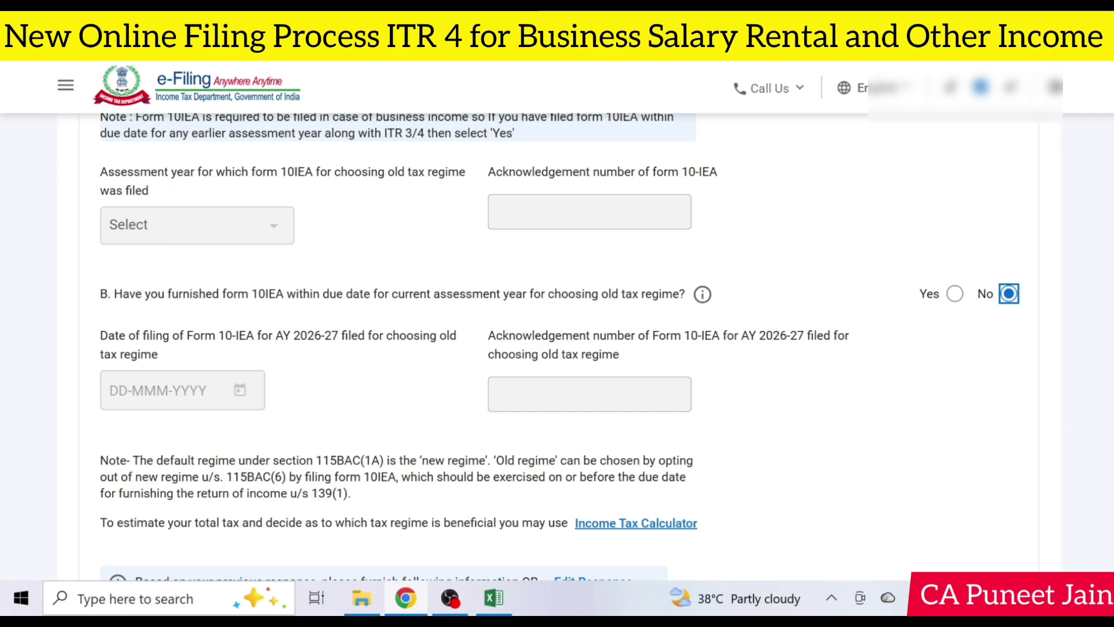
scroll(766, 296, down, 3)
scroll(766, 296, down, 2)
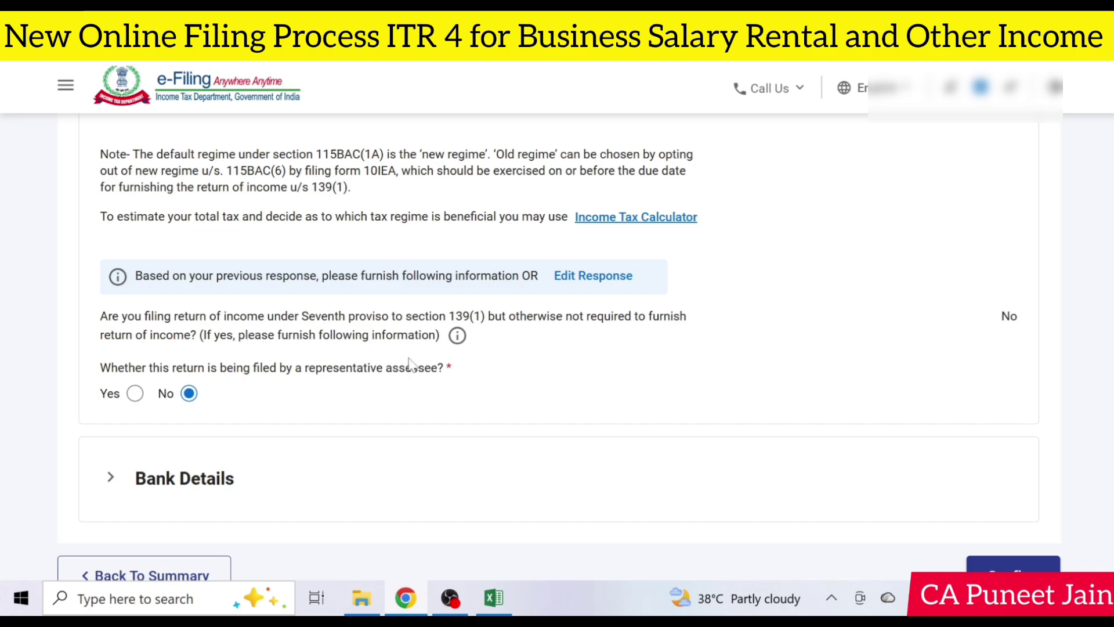
Confirm the personal information section and open Gross Total Income, dismissing the notice about the greyed-off salary schedule.
scroll(186, 406, down, 1)
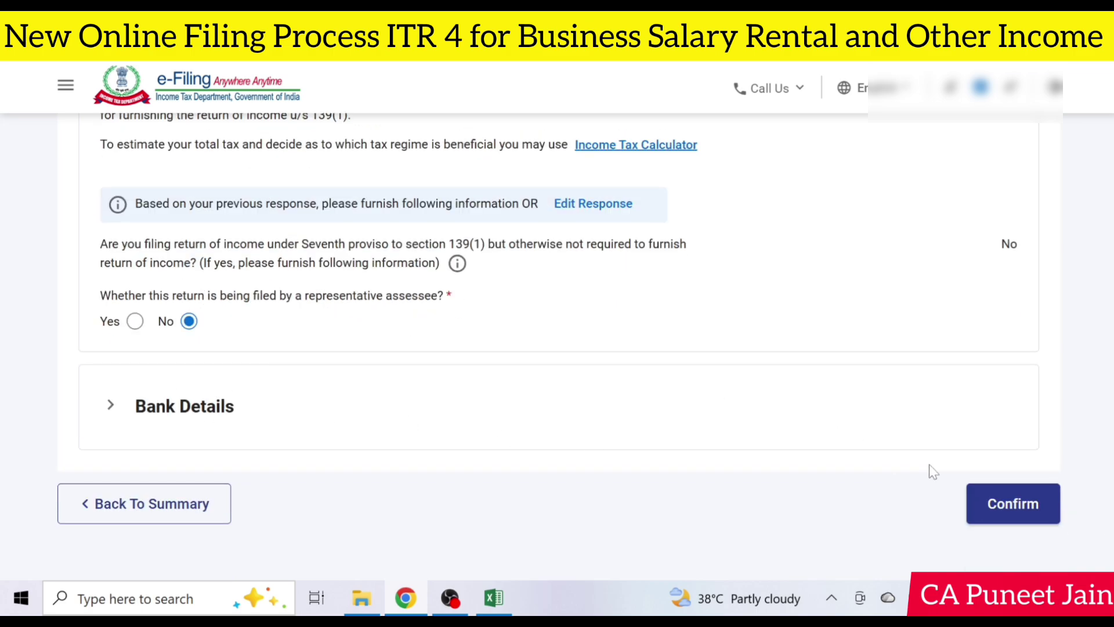
click(1008, 500)
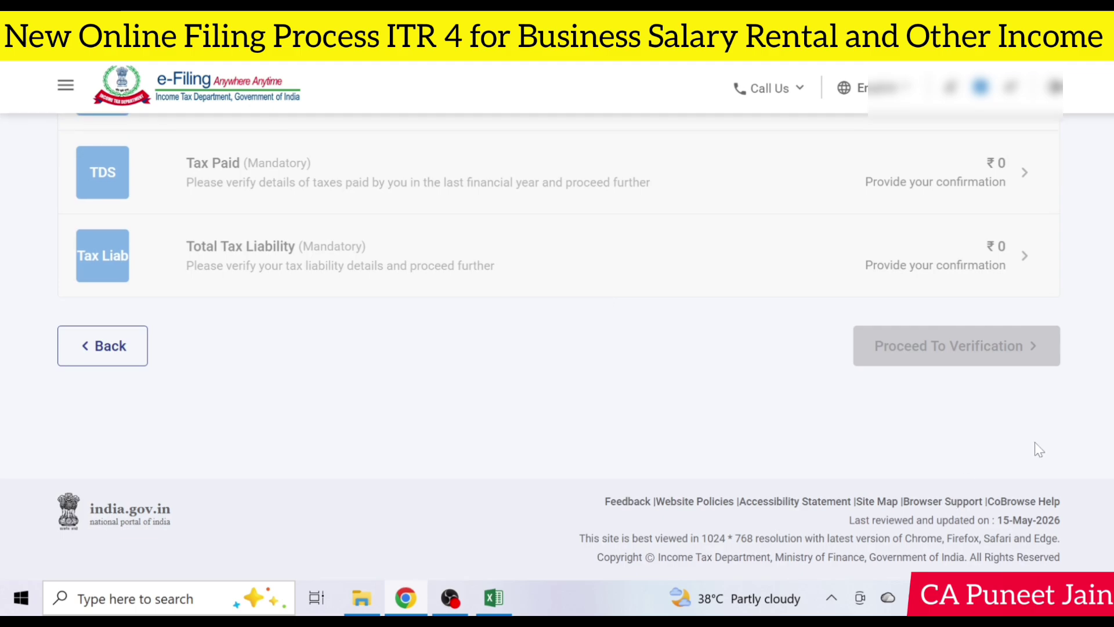
scroll(1039, 449, up, 4)
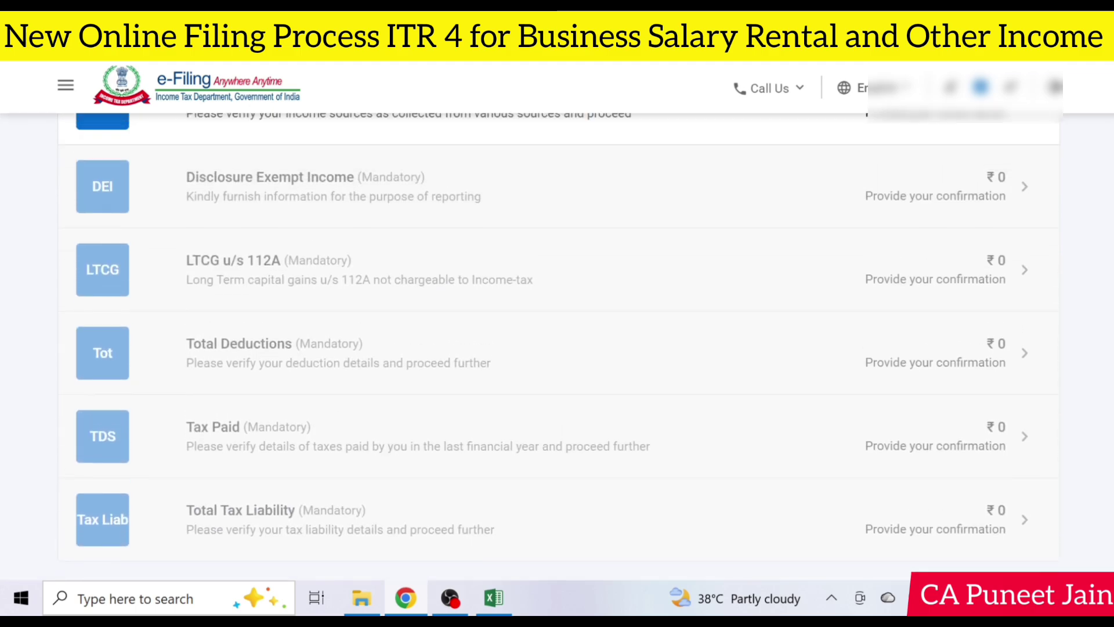
scroll(558, 337, up, 1)
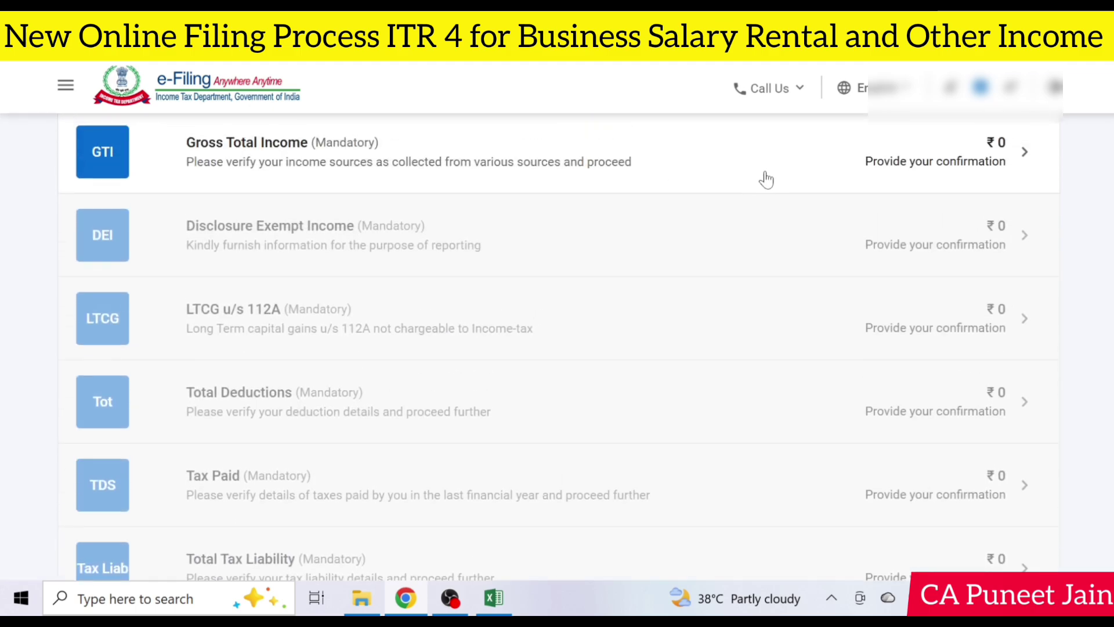
click(786, 172)
click(558, 412)
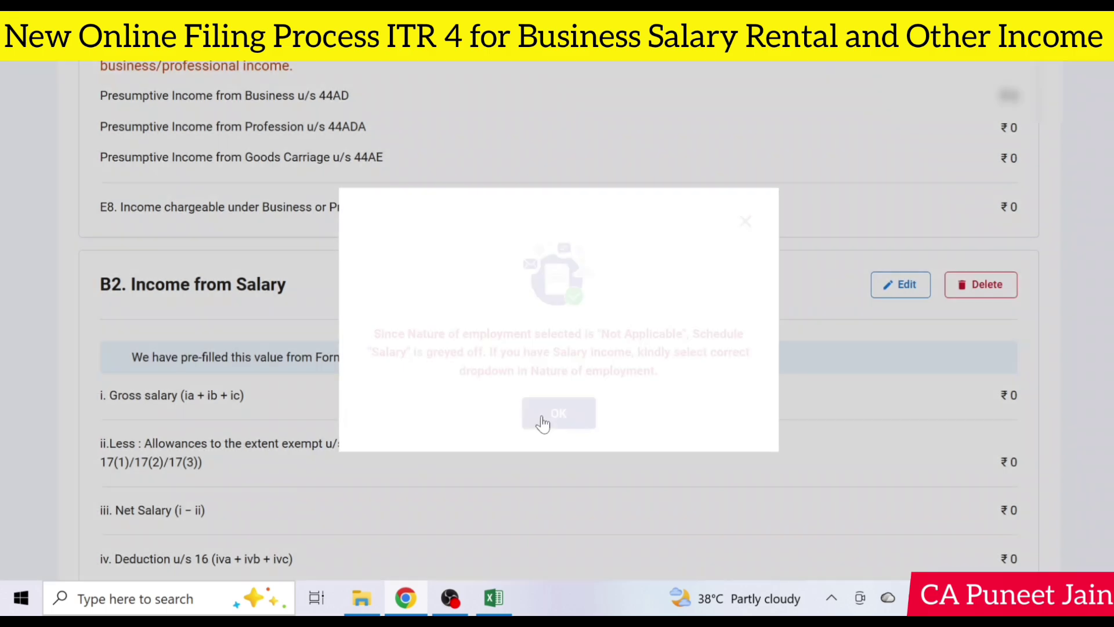
scroll(569, 395, up, 7)
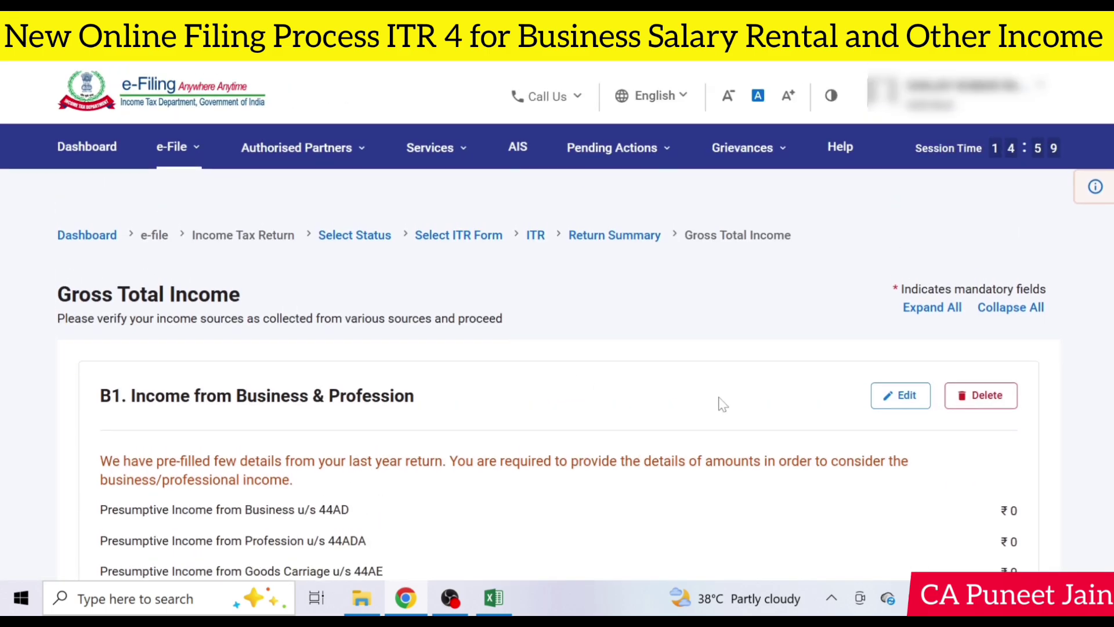
Open B2 Income from Salary for editing, review the salary and deduction fields, and save the schedule.
scroll(723, 405, down, 2)
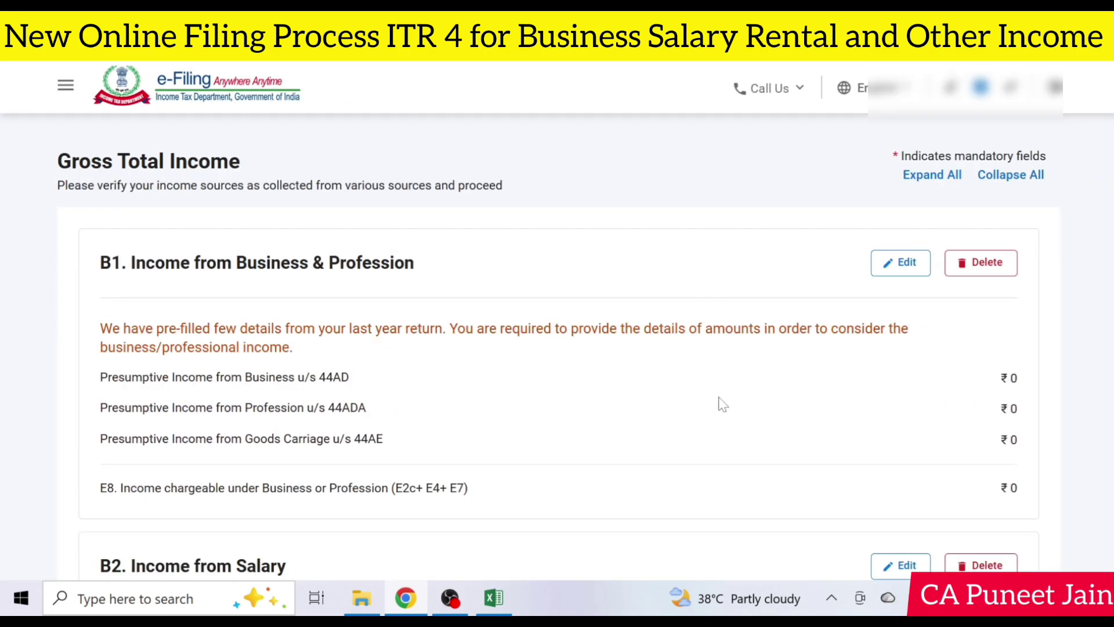
scroll(722, 405, down, 3)
click(894, 392)
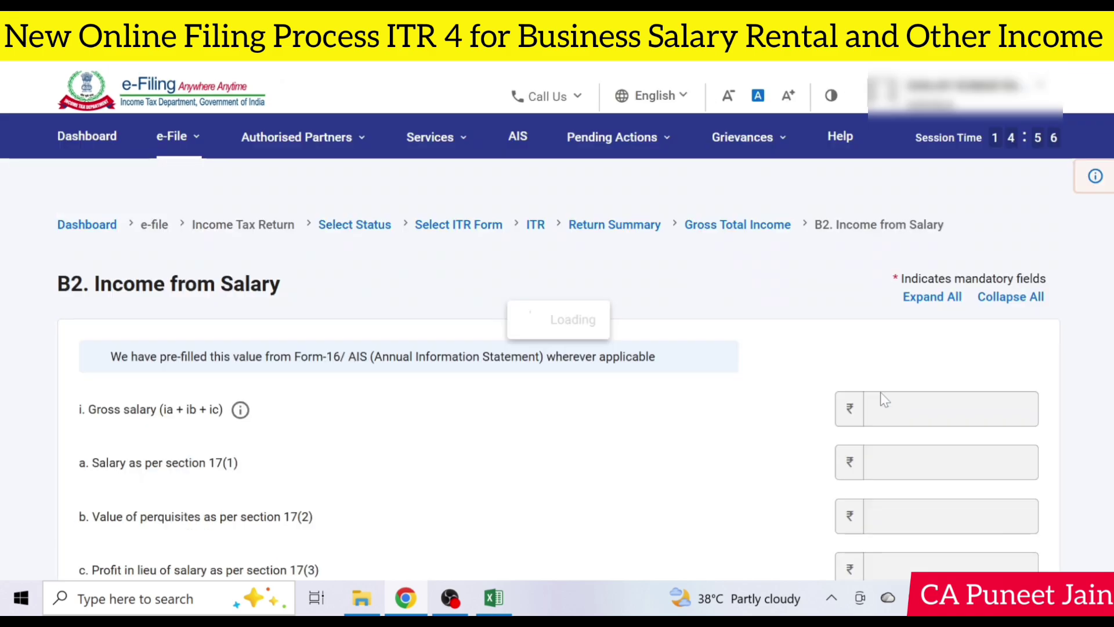
scroll(880, 392, down, 4)
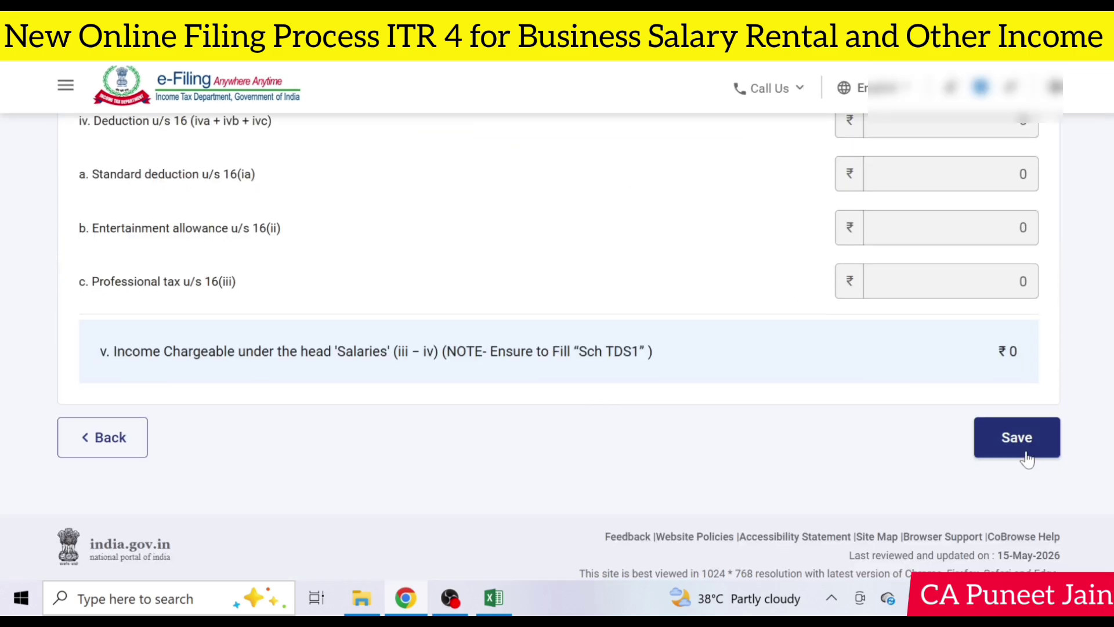
scroll(847, 219, up, 5)
scroll(957, 396, down, 5)
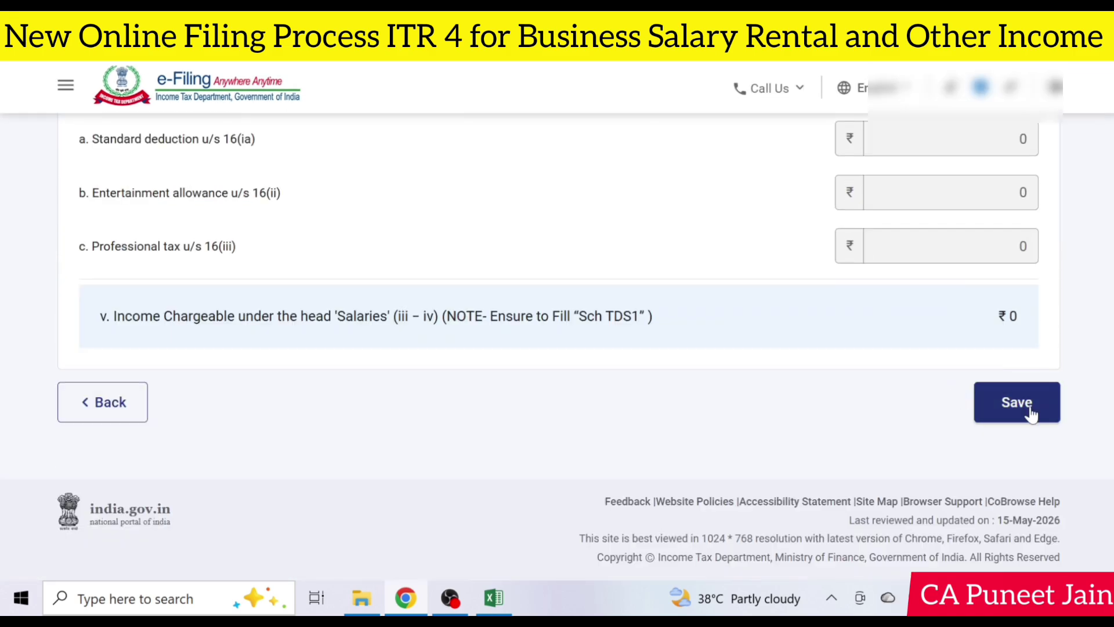
click(1017, 403)
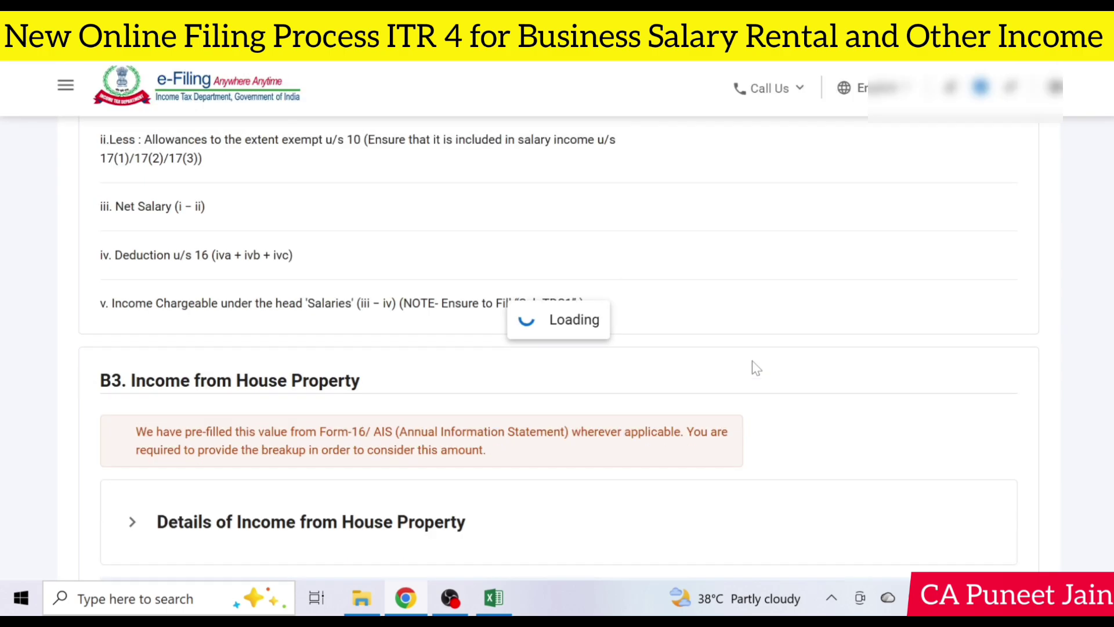
Open B1 Income from Business & Profession for editing and expand the details of Presumptive Income from Business u/s 44AD.
scroll(752, 366, up, 8)
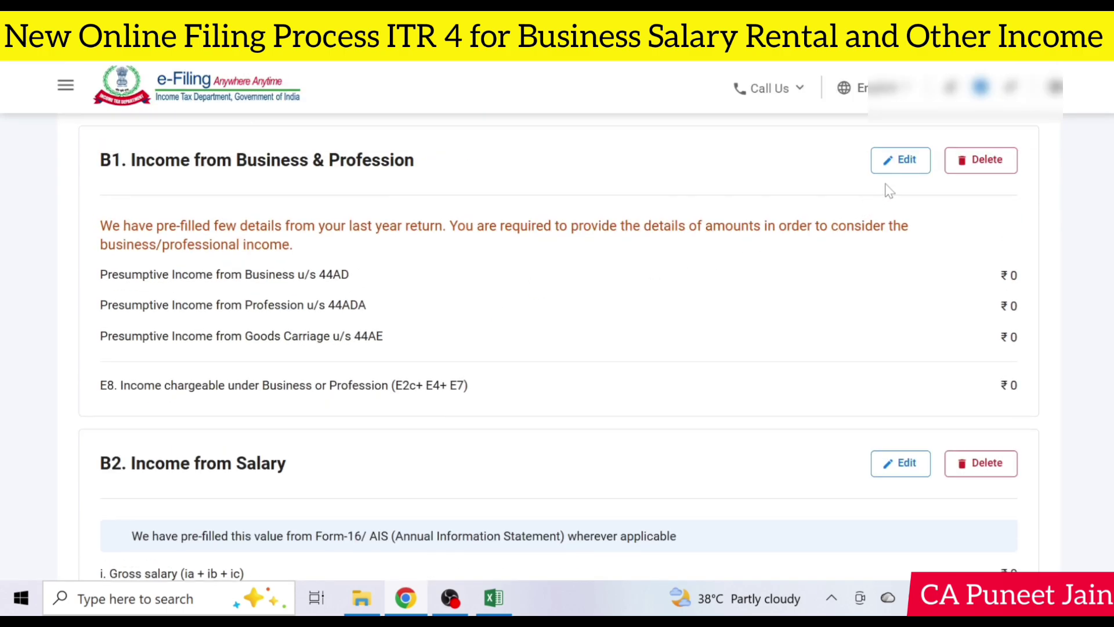
click(900, 160)
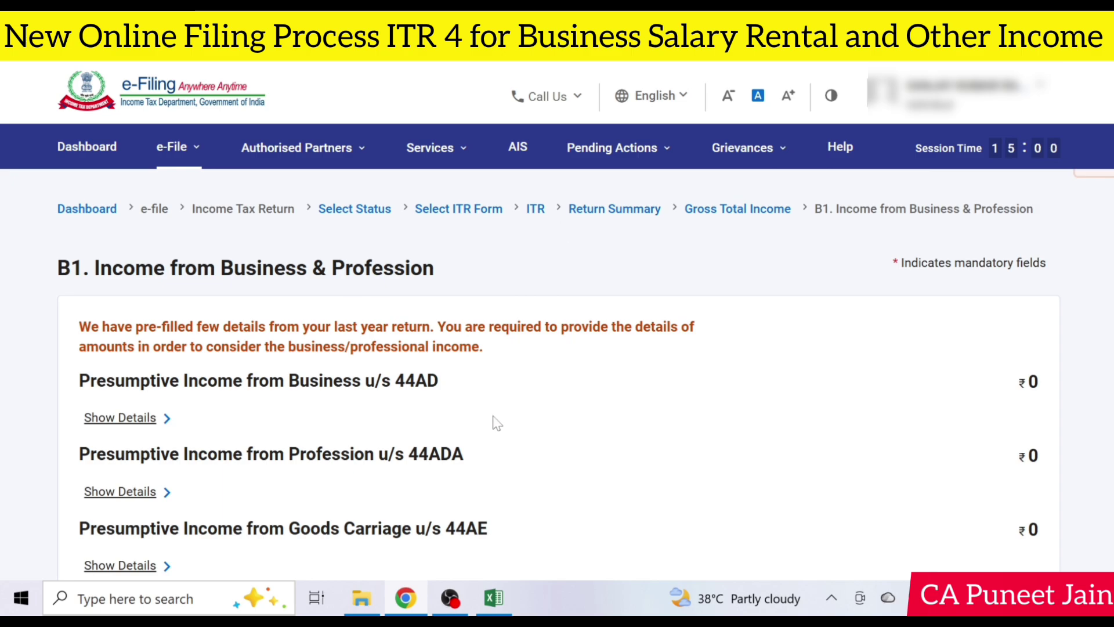
scroll(496, 422, down, 2)
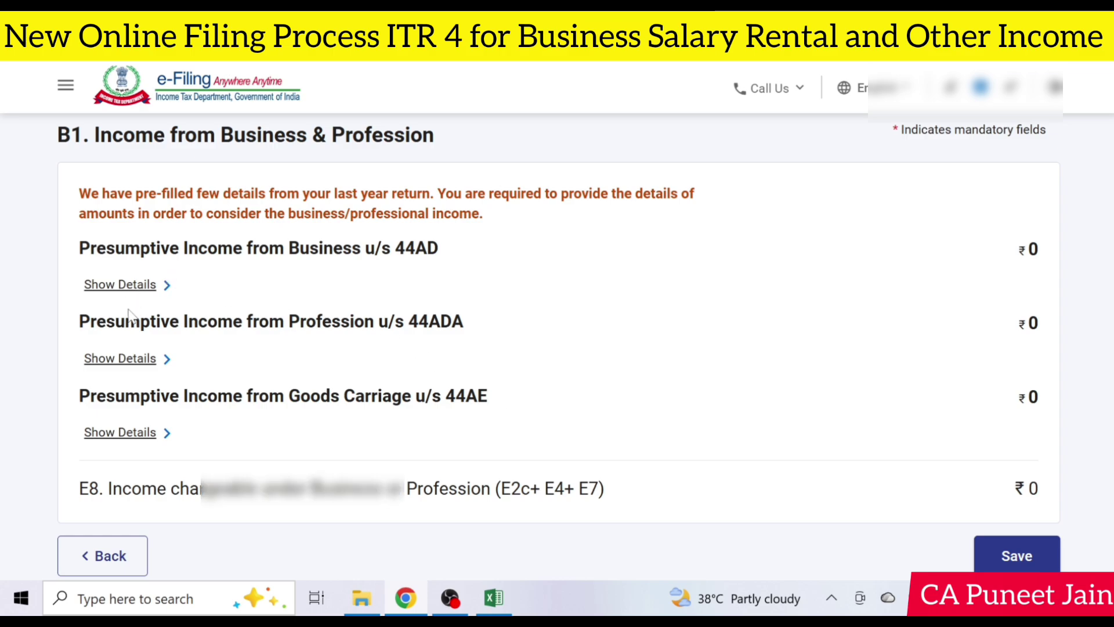
drag(396, 249, 450, 252)
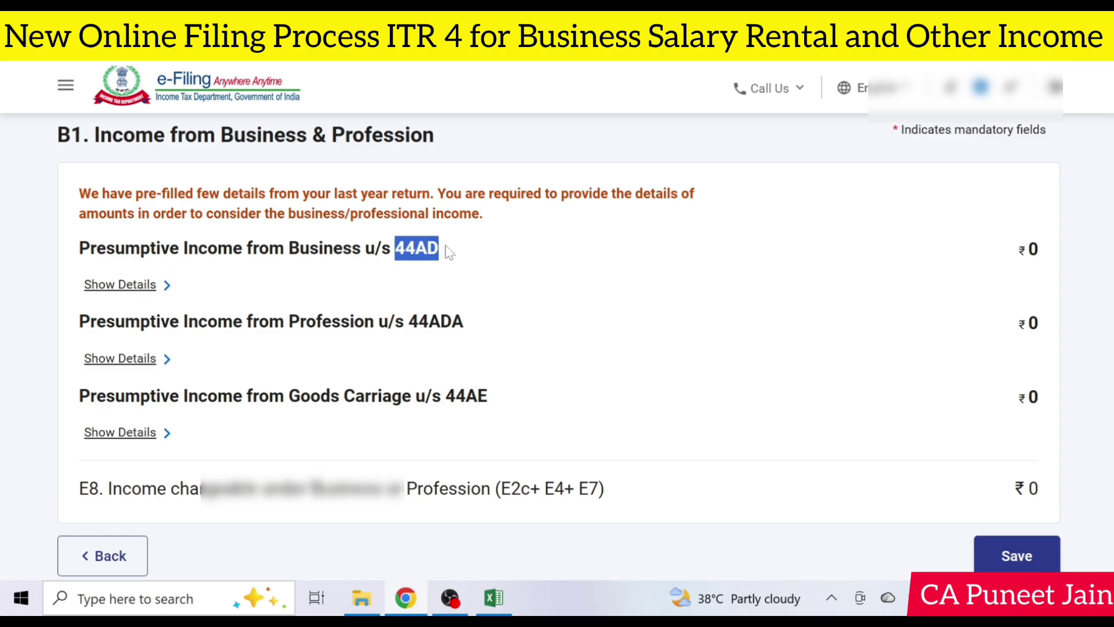
drag(408, 323, 480, 321)
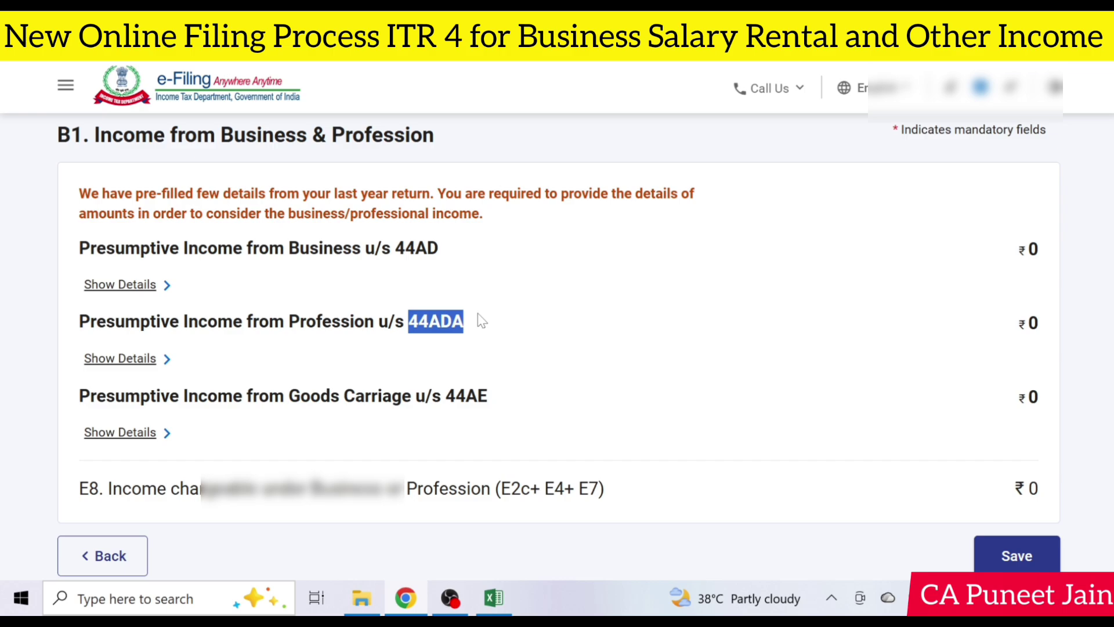
click(122, 287)
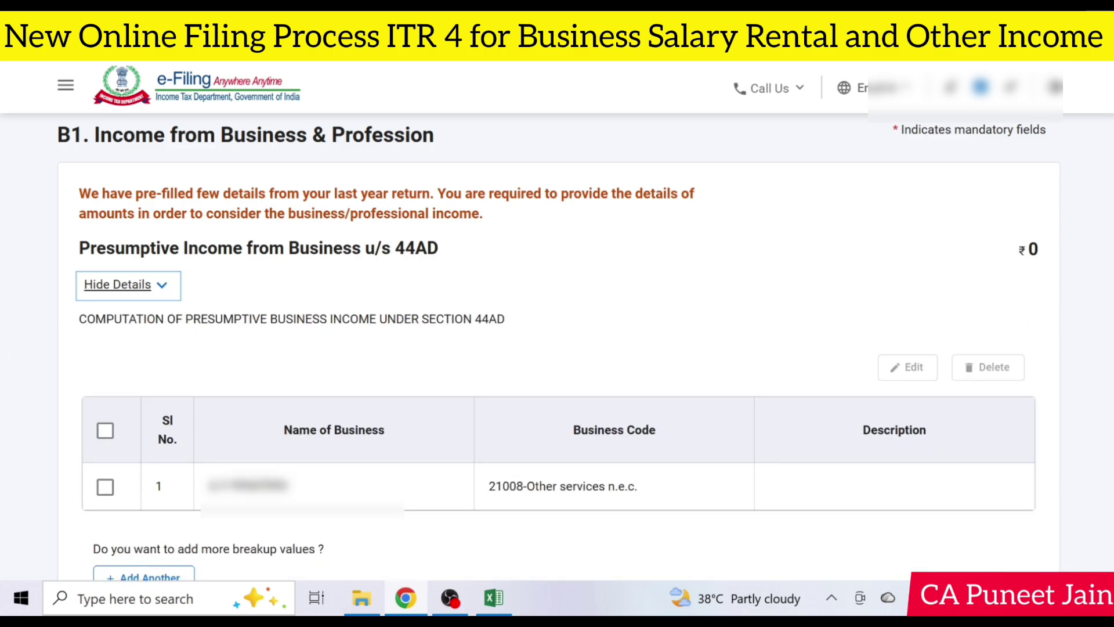
scroll(841, 199, down, 1)
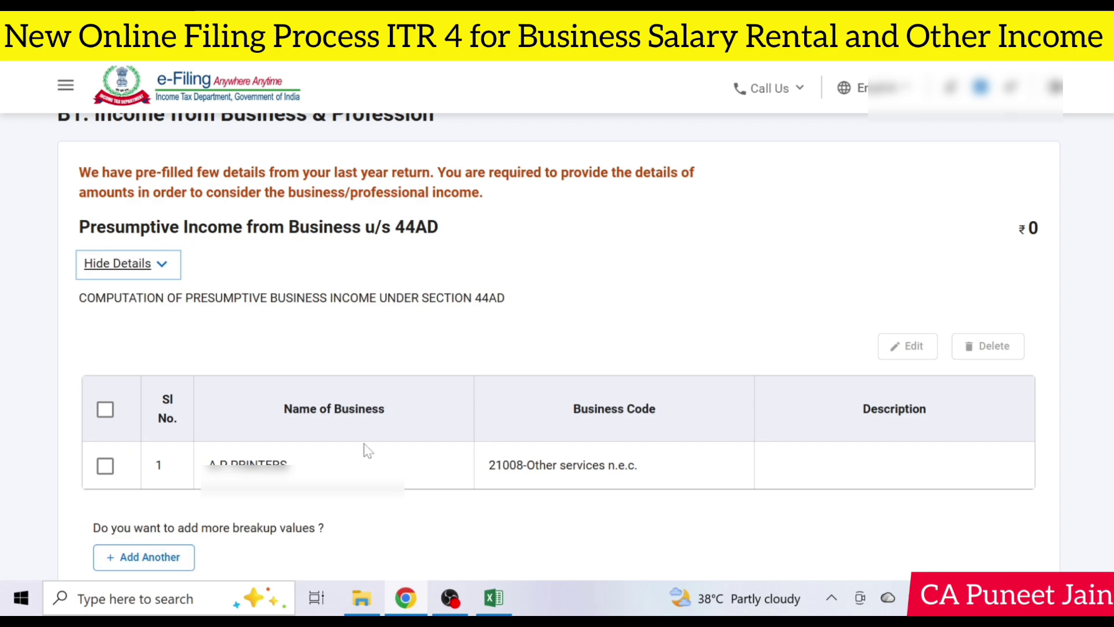
Start another business entry under section 44AD, look through the Business Code options, and go back without saving.
click(143, 558)
click(220, 421)
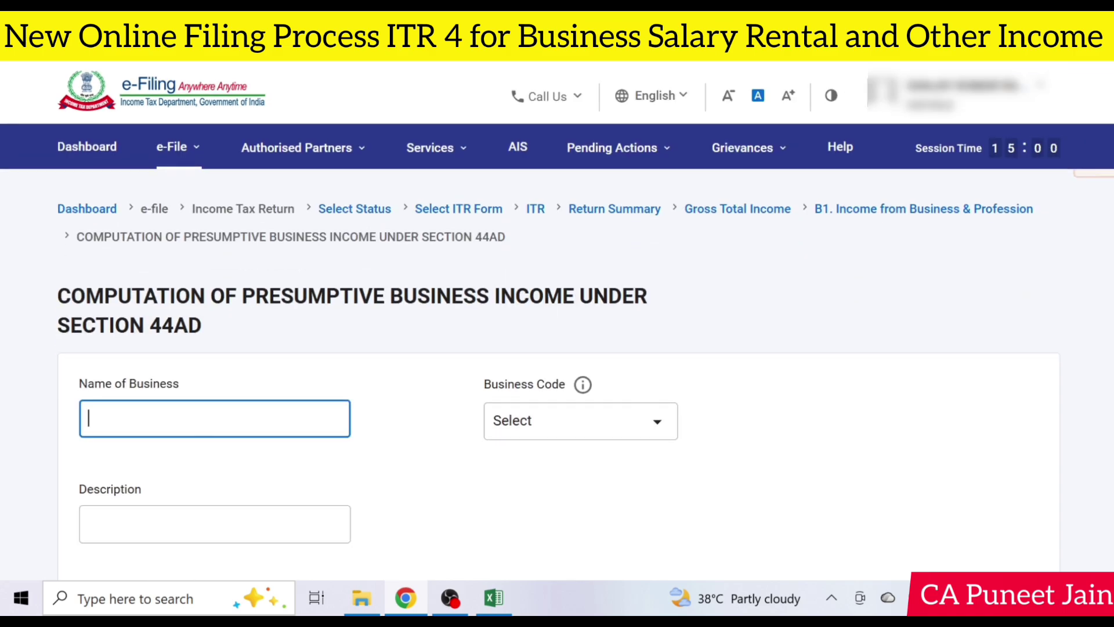
click(561, 379)
scroll(572, 321, down, 12)
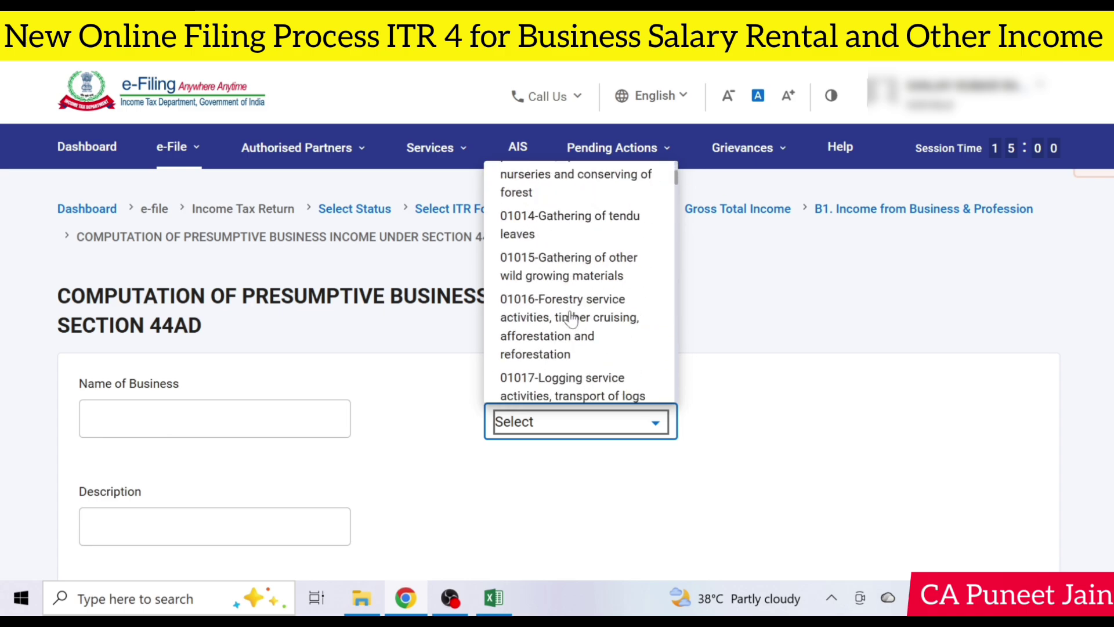
click(804, 393)
scroll(413, 493, down, 3)
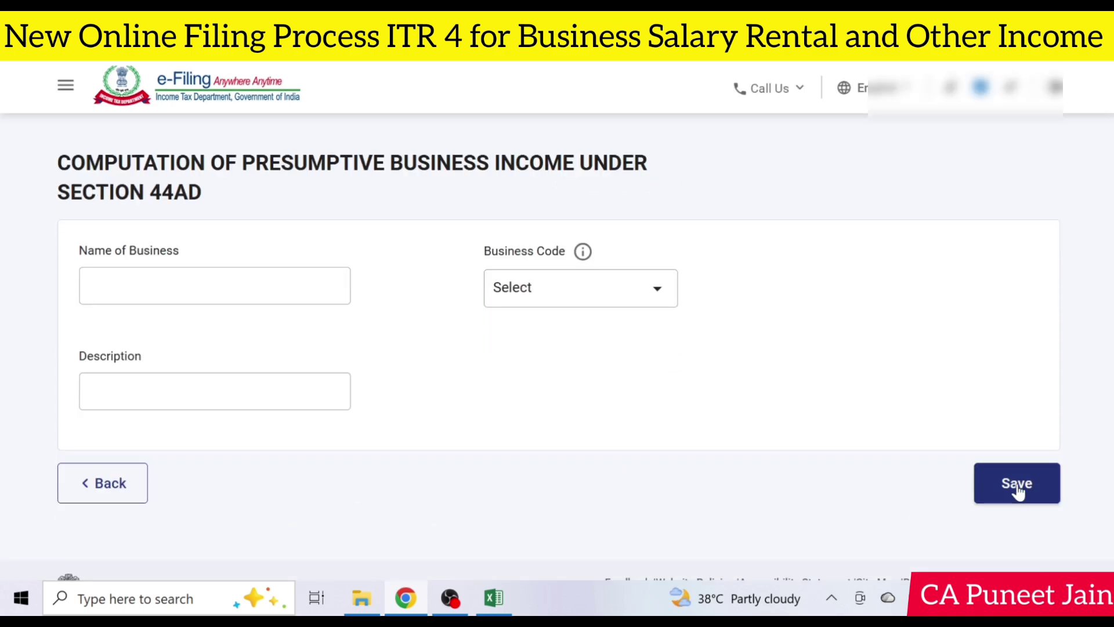
click(110, 490)
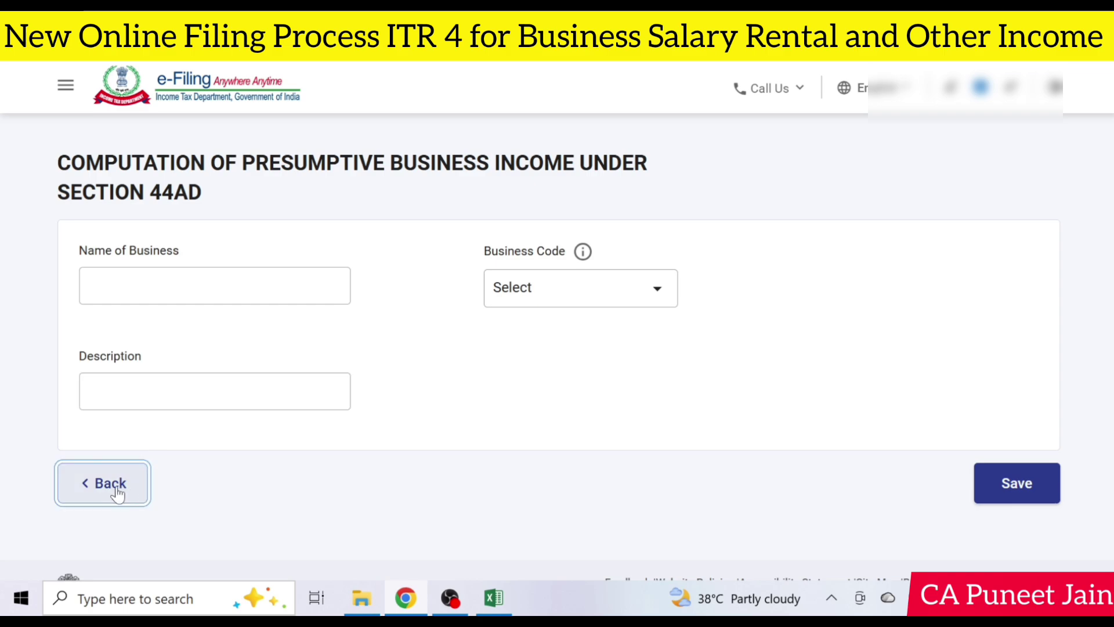
Expand the section 44AD details and go through the E1 gross receipts fields for bank, cash and other modes.
click(122, 445)
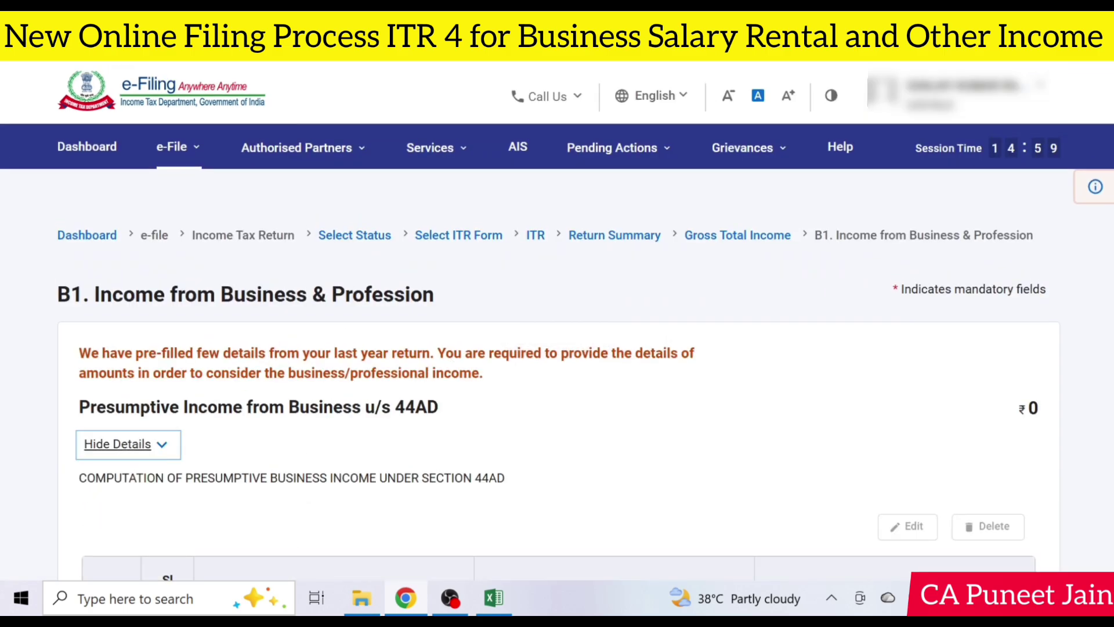
scroll(882, 381, down, 8)
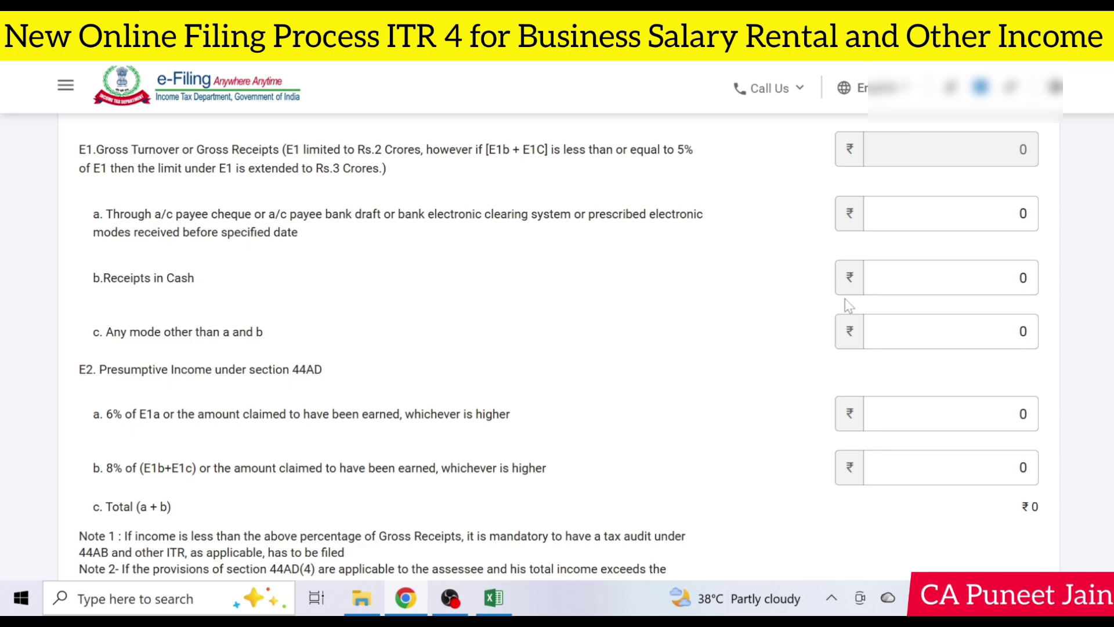
key(Tab)
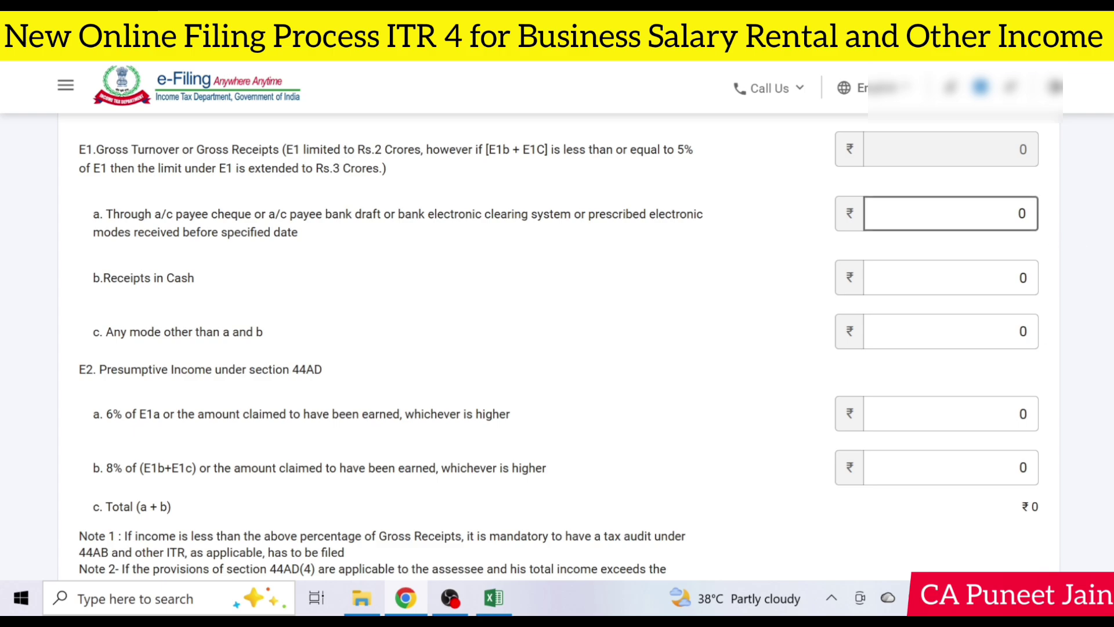
key(Tab)
key(Tab)
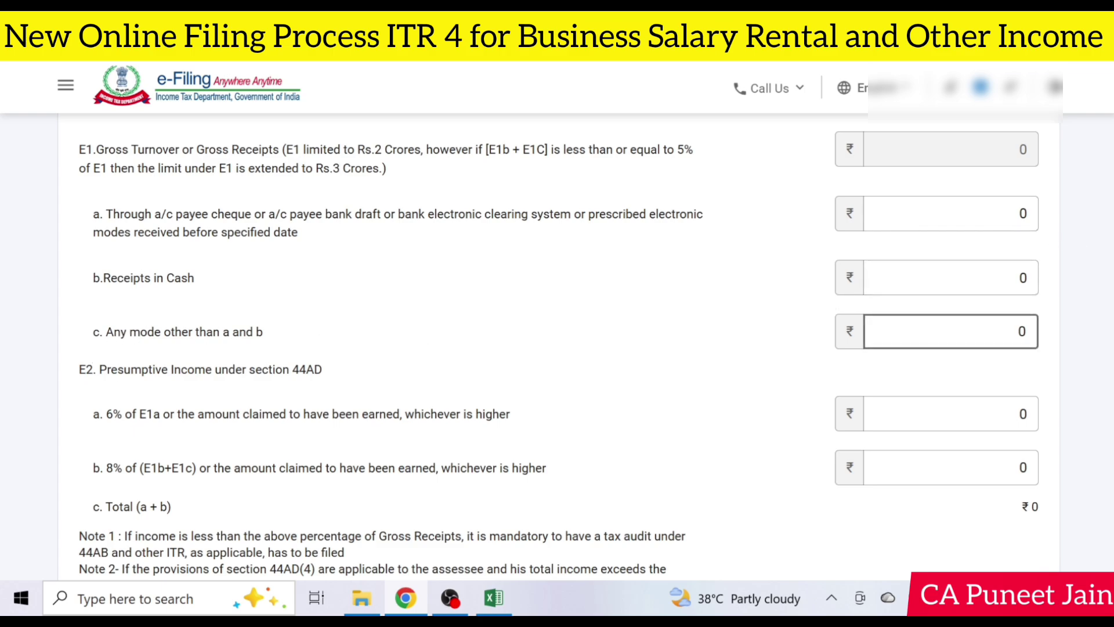
key(Tab)
click(441, 359)
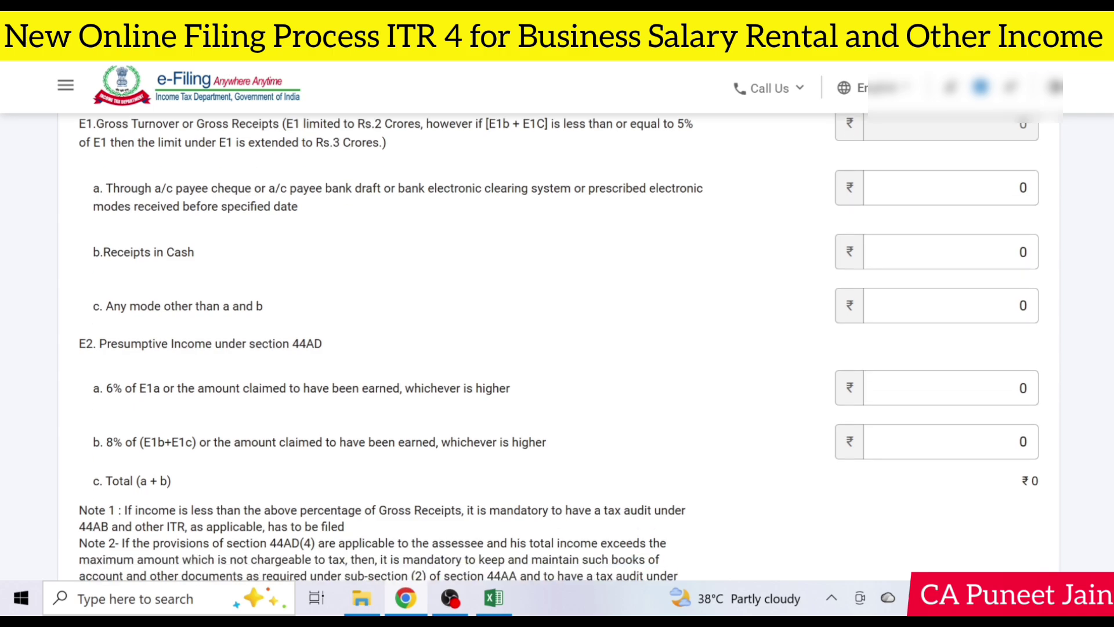
Examine the E2 presumptive income rules under section 44AD for the 6% and 8% rates, including the whichever-is-higher condition.
scroll(441, 359, down, 1)
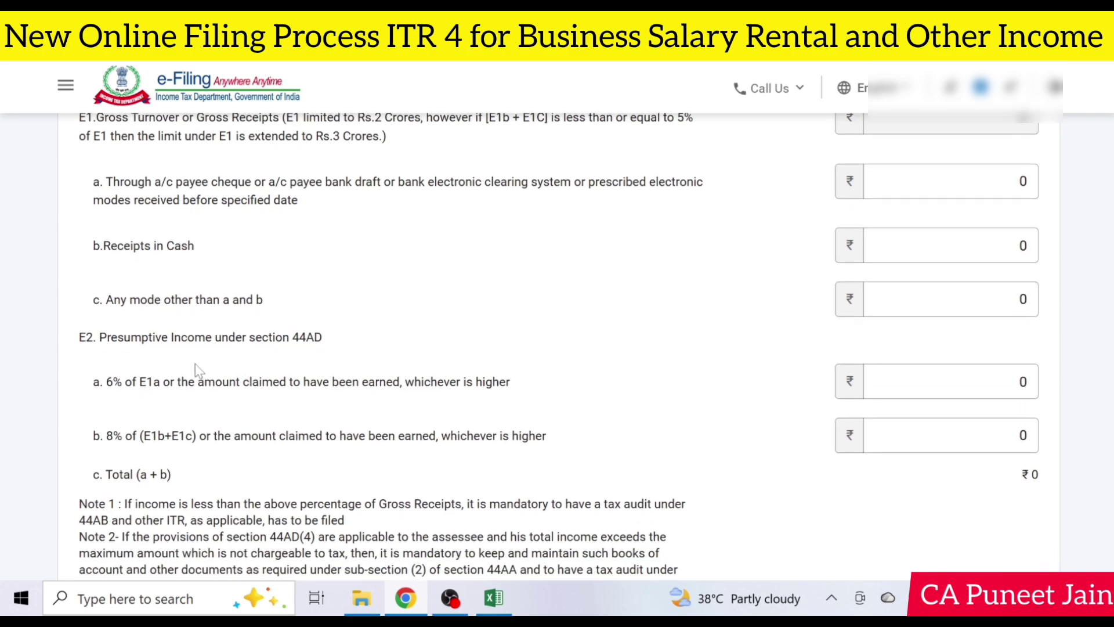
click(437, 188)
drag(444, 436, 555, 438)
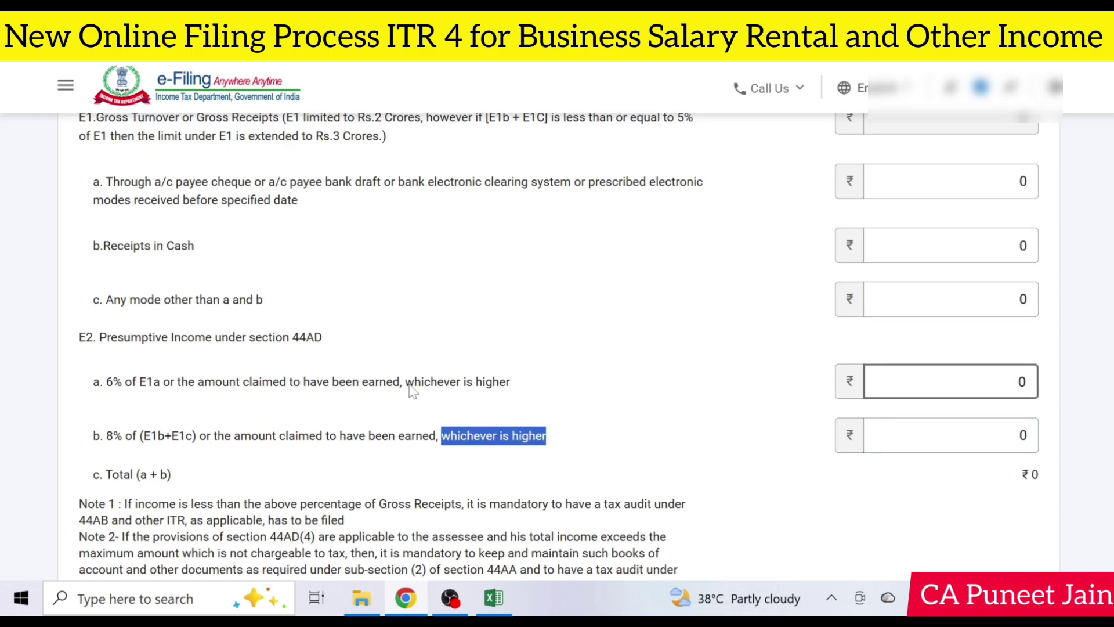
drag(407, 382, 511, 383)
click(518, 418)
scroll(520, 418, down, 1)
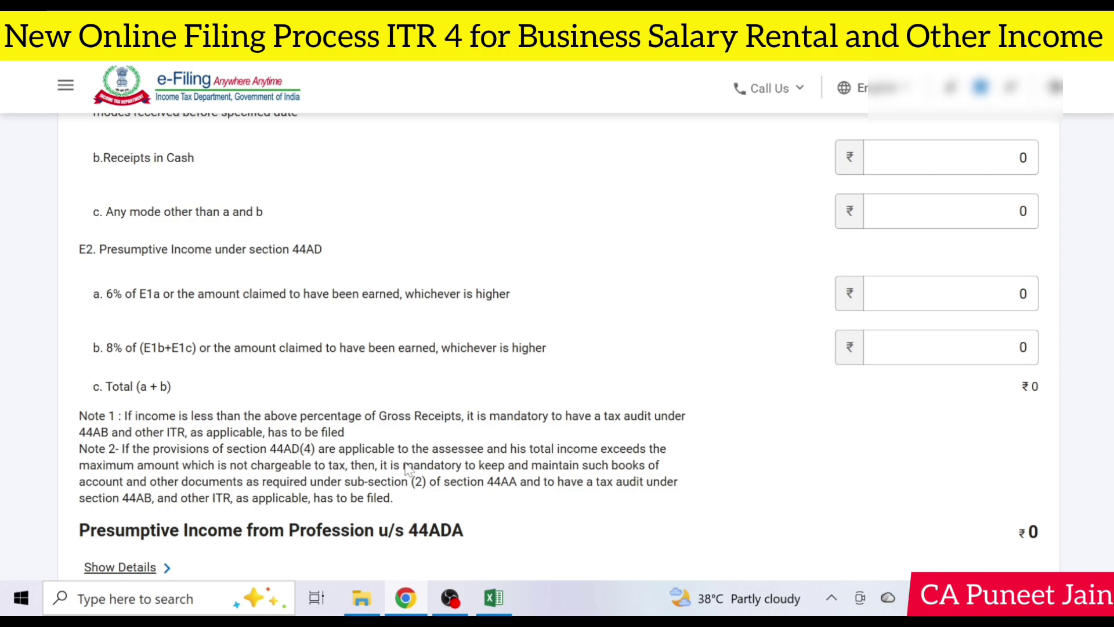
Expand Presumptive Income from Profession u/s 44ADA and examine the E3 gross receipts and E4 presumptive income fields.
scroll(408, 469, down, 5)
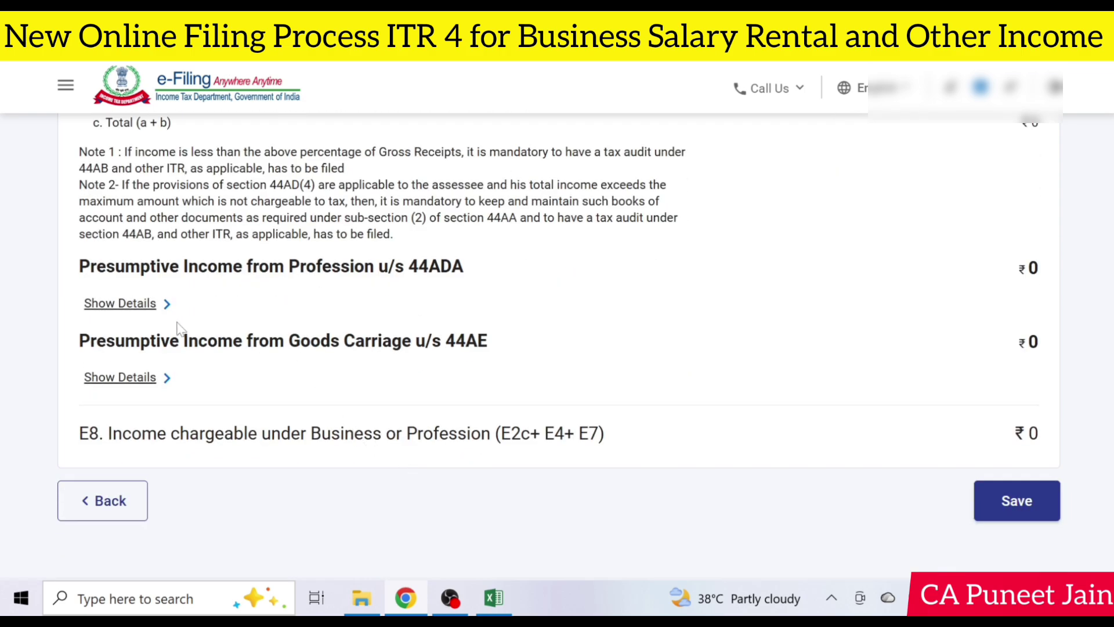
drag(382, 273, 464, 272)
click(120, 303)
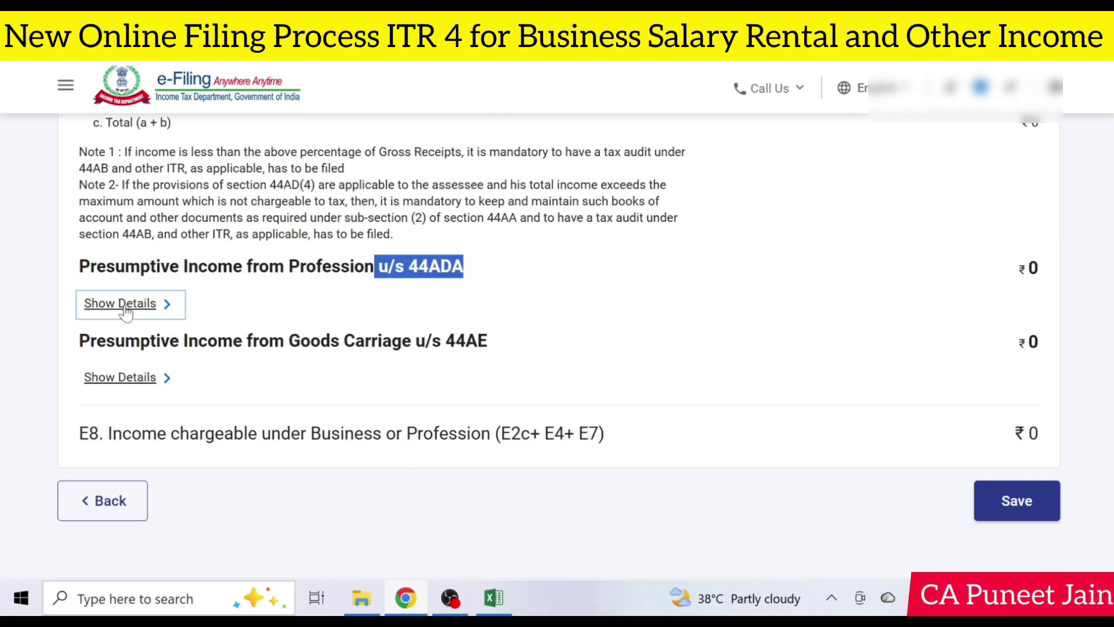
scroll(494, 373, down, 2)
scroll(493, 373, down, 2)
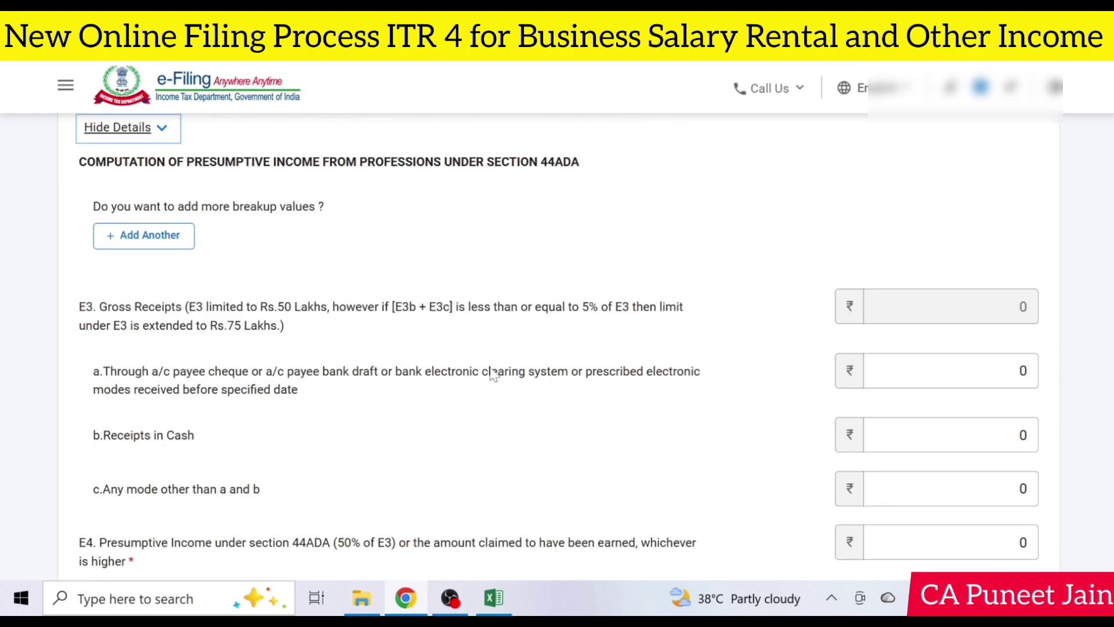
scroll(340, 457, down, 2)
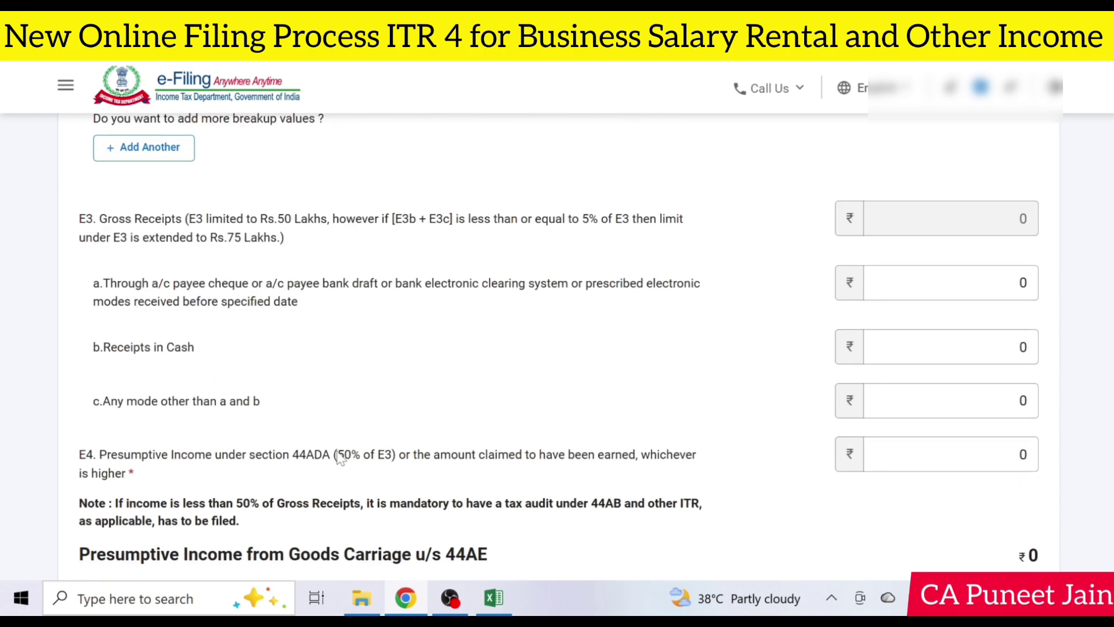
scroll(347, 444, up, 2)
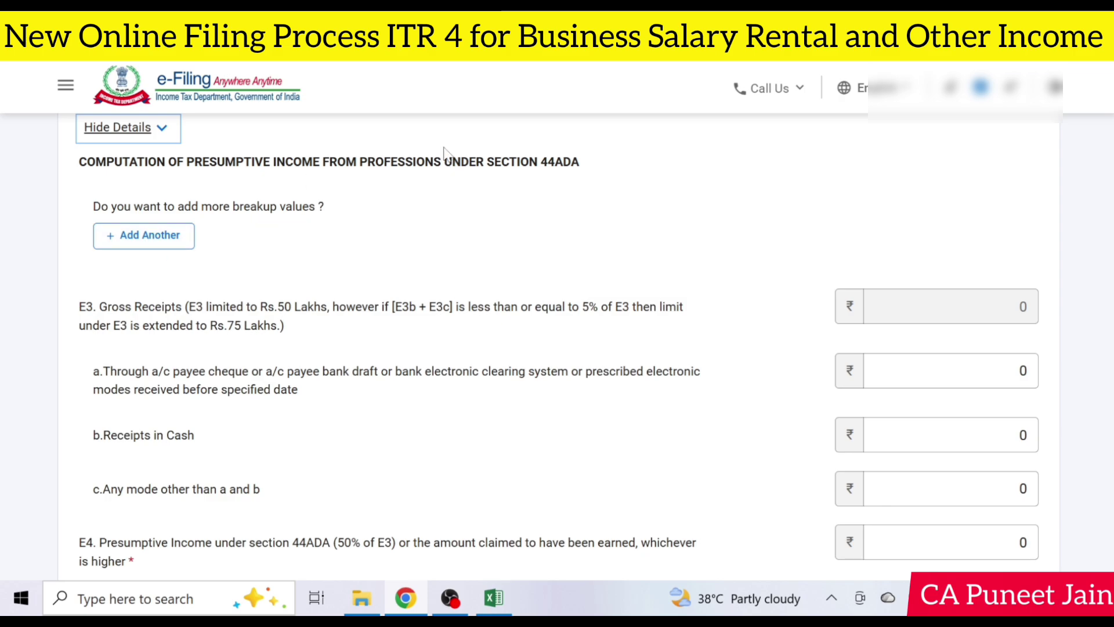
Go through the section 44ADA receipt fields for bank, cash and other modes, and the E4 whichever-is-higher condition.
scroll(406, 325, down, 2)
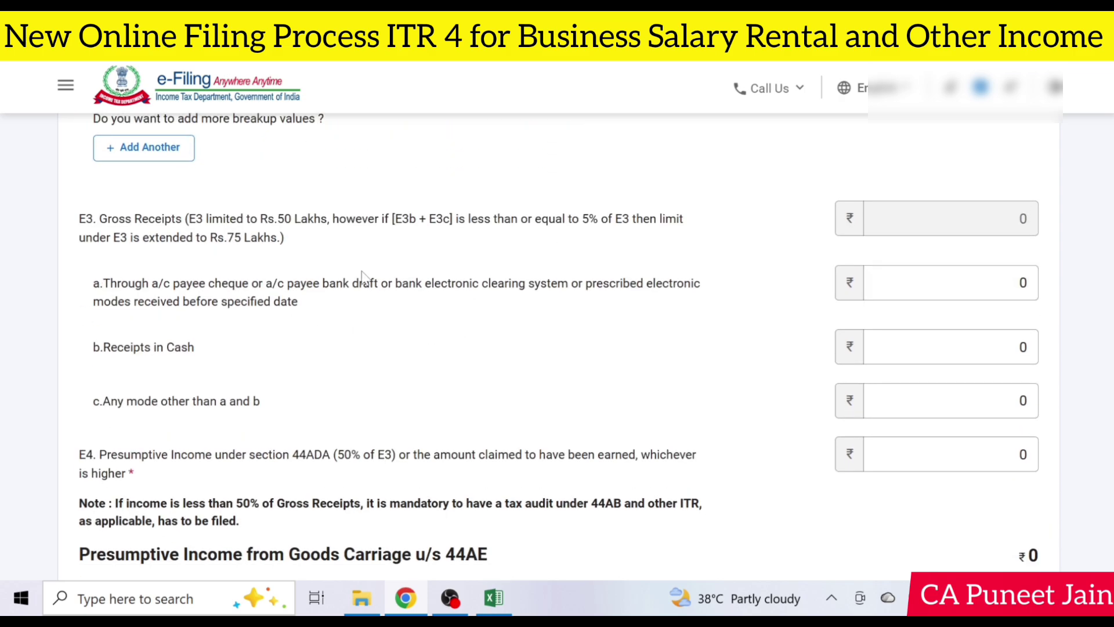
click(1017, 271)
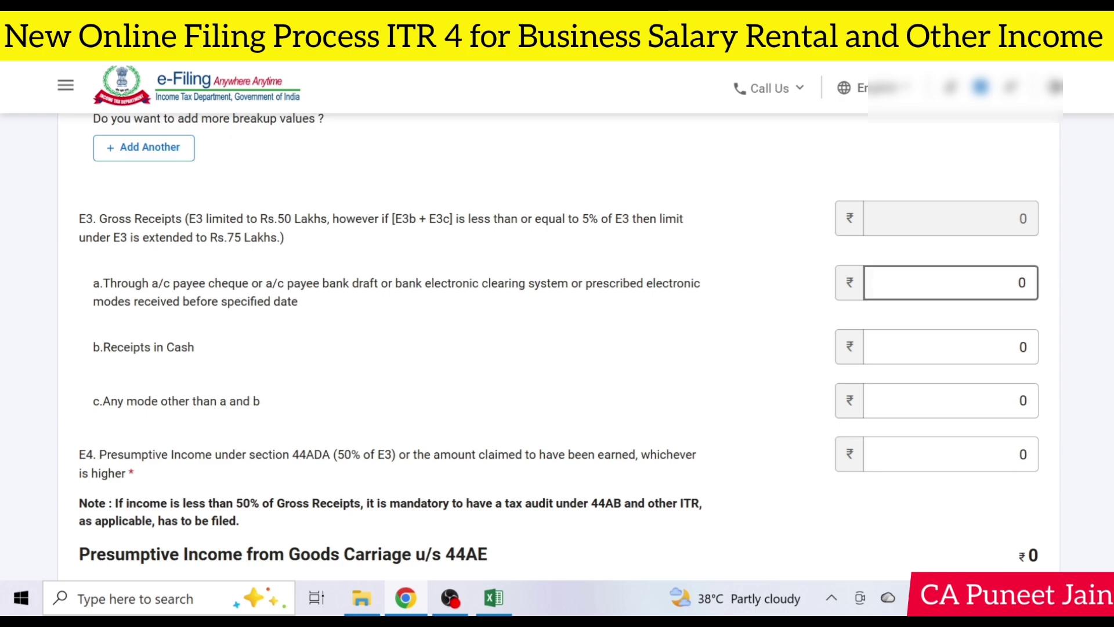
drag(396, 286, 514, 295)
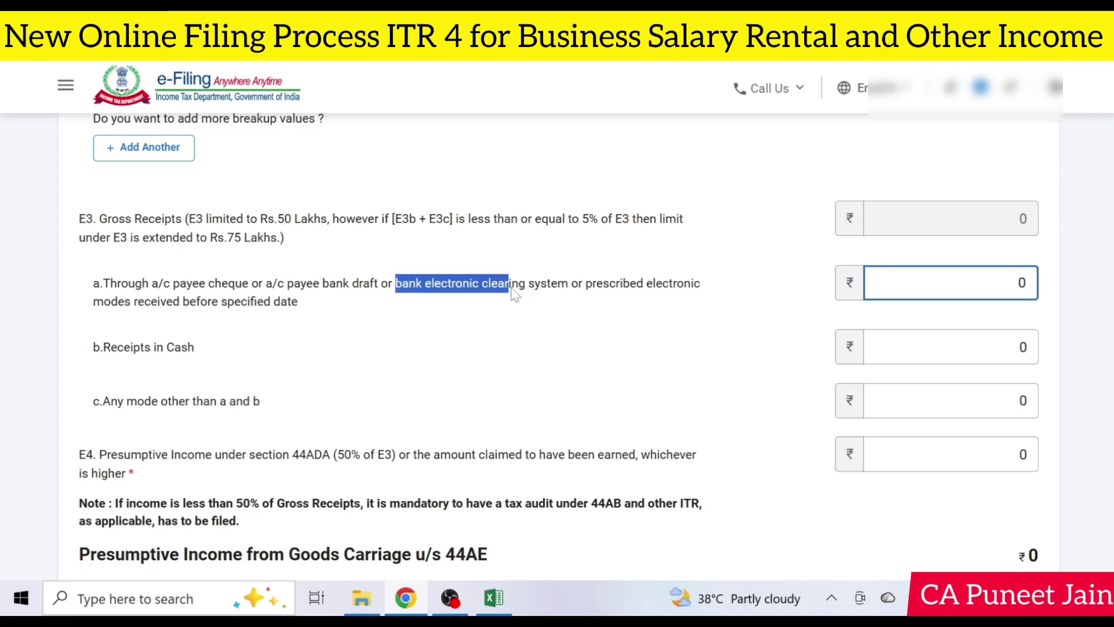
click(512, 289)
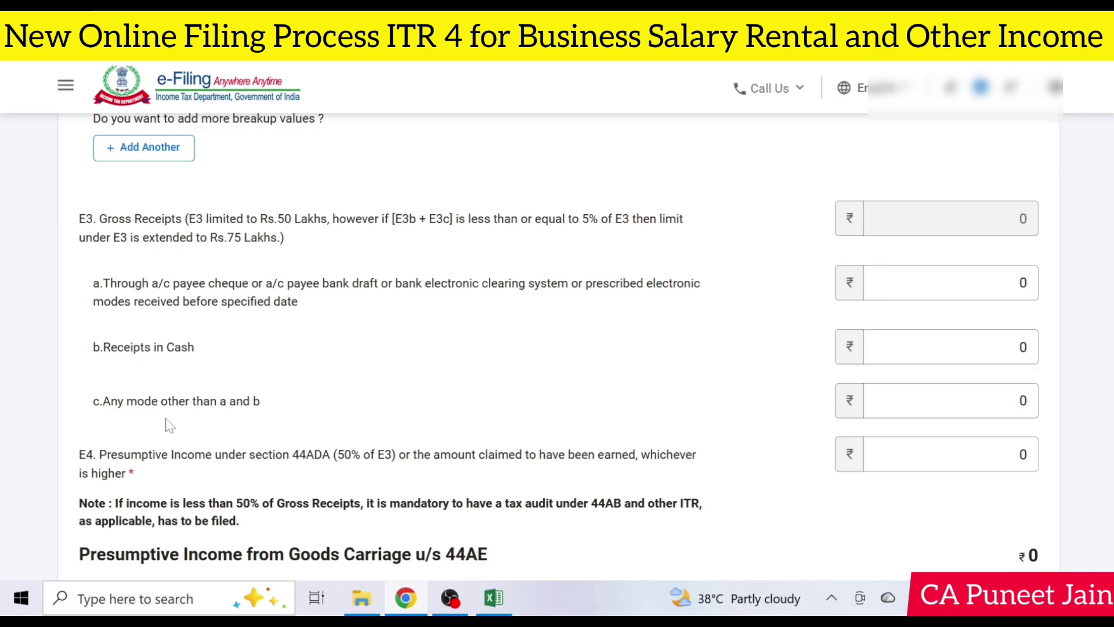
drag(192, 401, 441, 408)
click(813, 406)
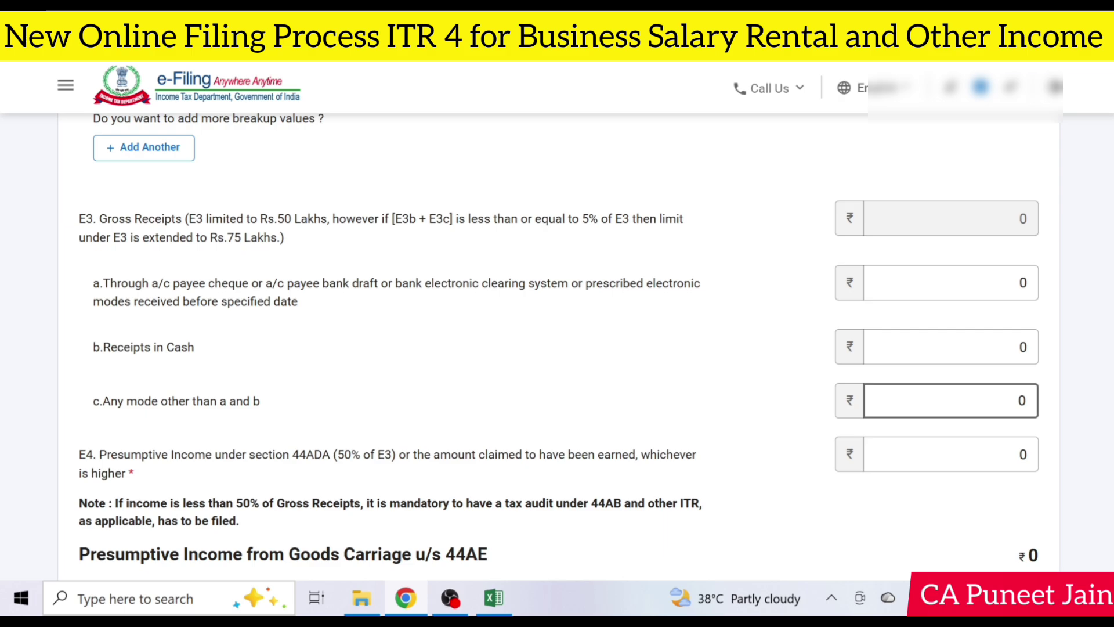
key(Tab)
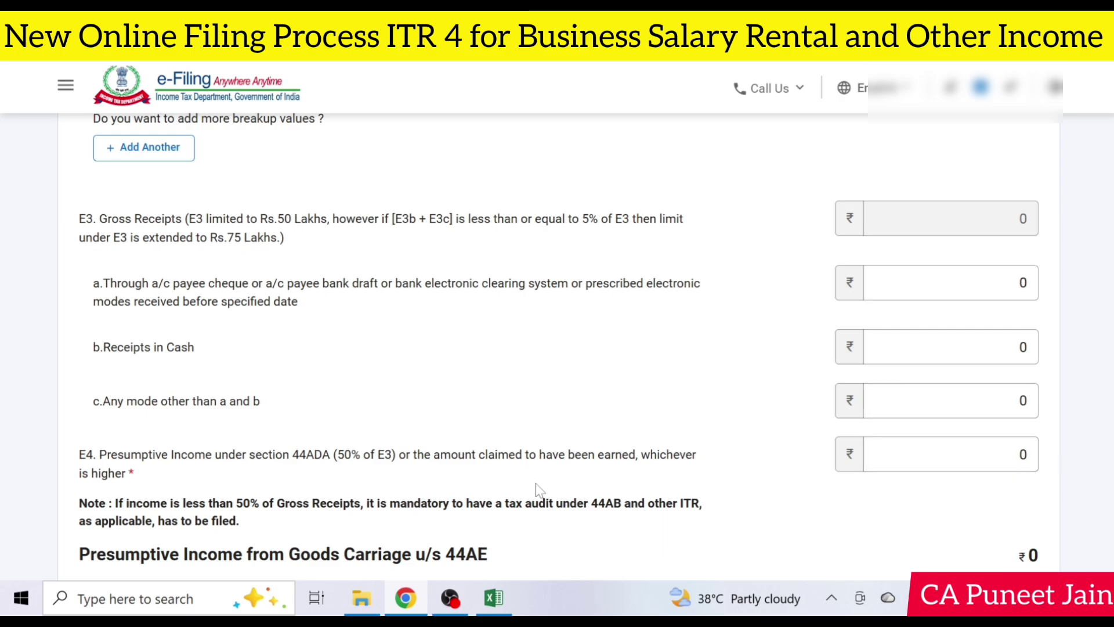
drag(539, 455, 493, 473)
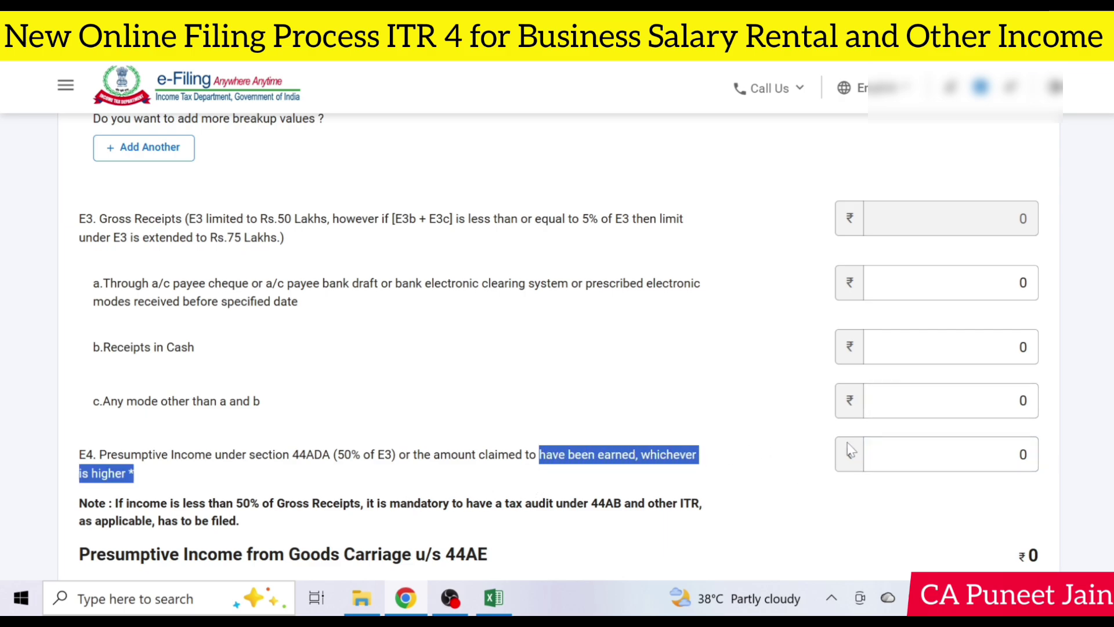
Start a new entry under Details of Income from House Property and look through the Owner of the Property options.
scroll(848, 450, down, 3)
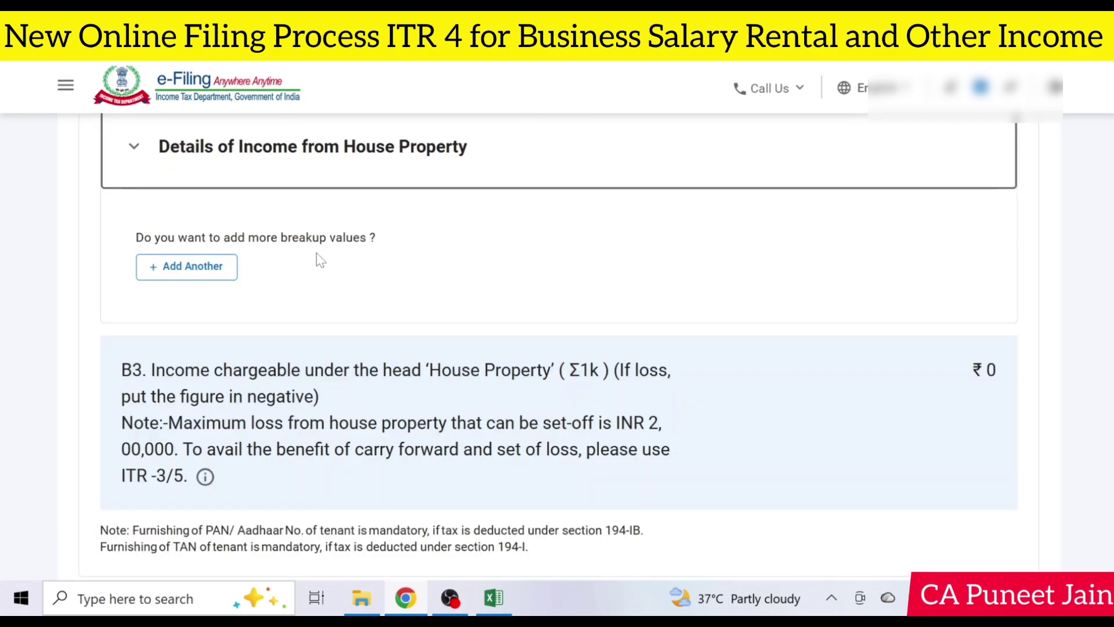
click(183, 266)
scroll(406, 320, down, 3)
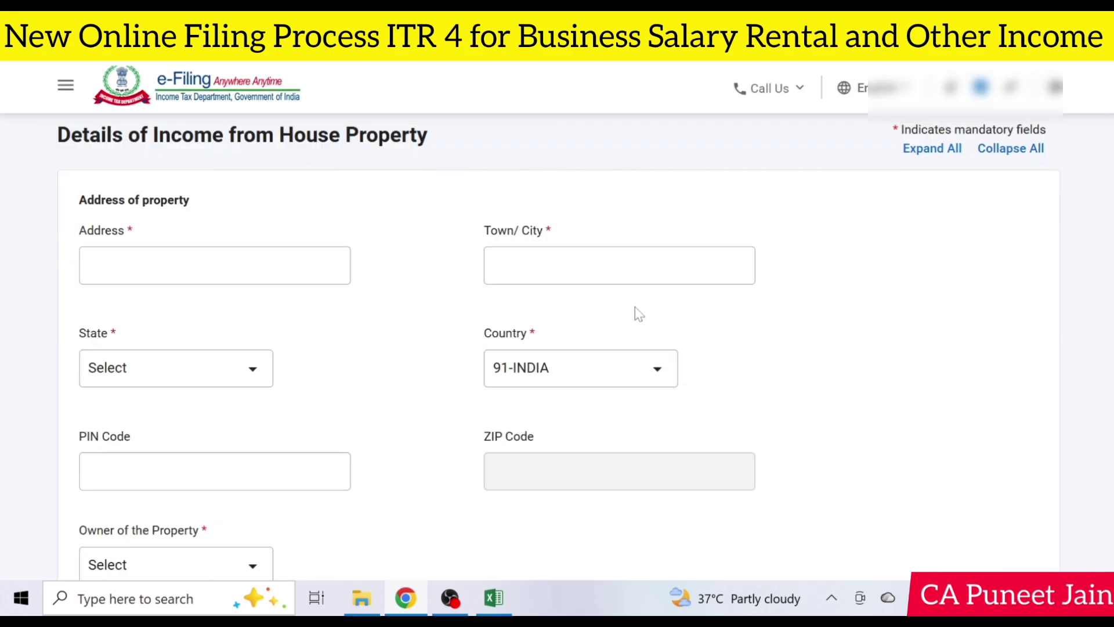
scroll(644, 316, down, 6)
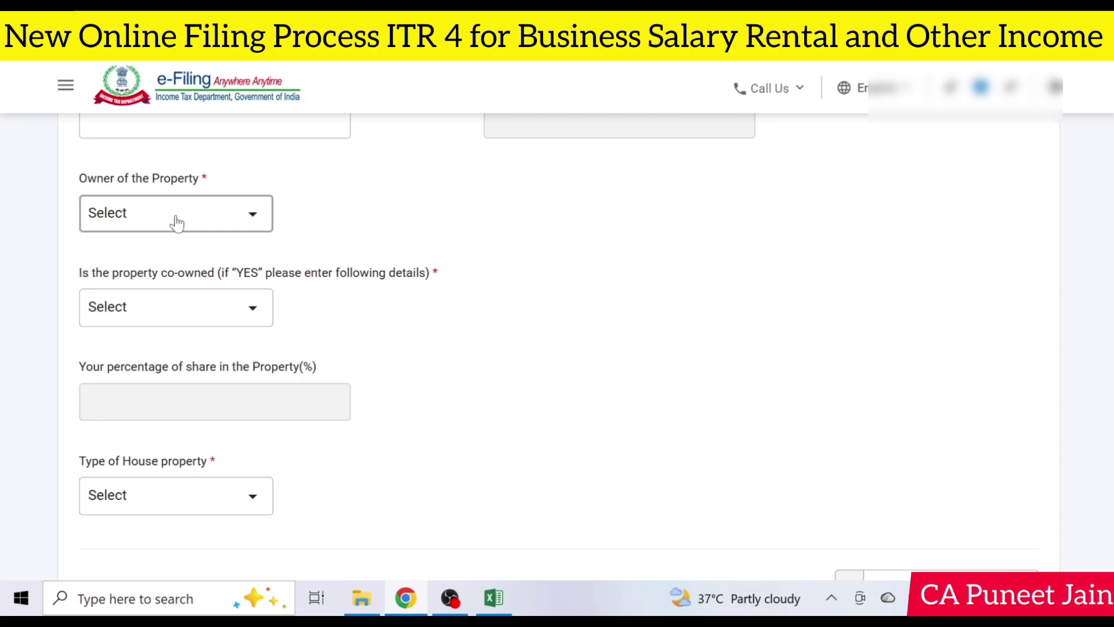
click(174, 218)
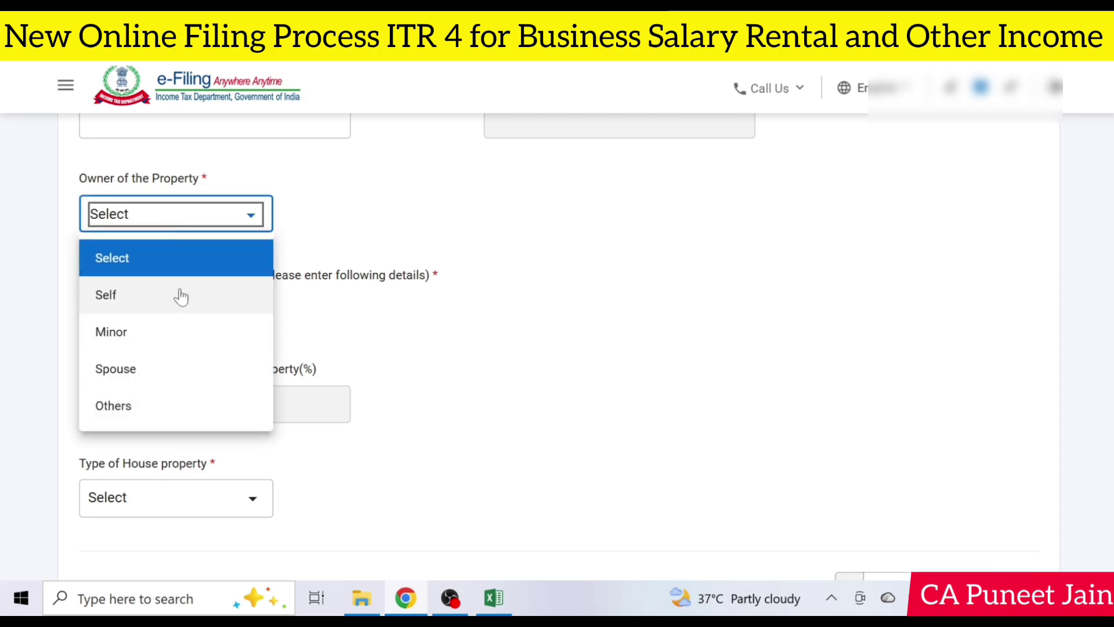
click(573, 386)
Try Self Occupied as the type of house property, and switch the type to Let Out.
scroll(187, 332, down, 3)
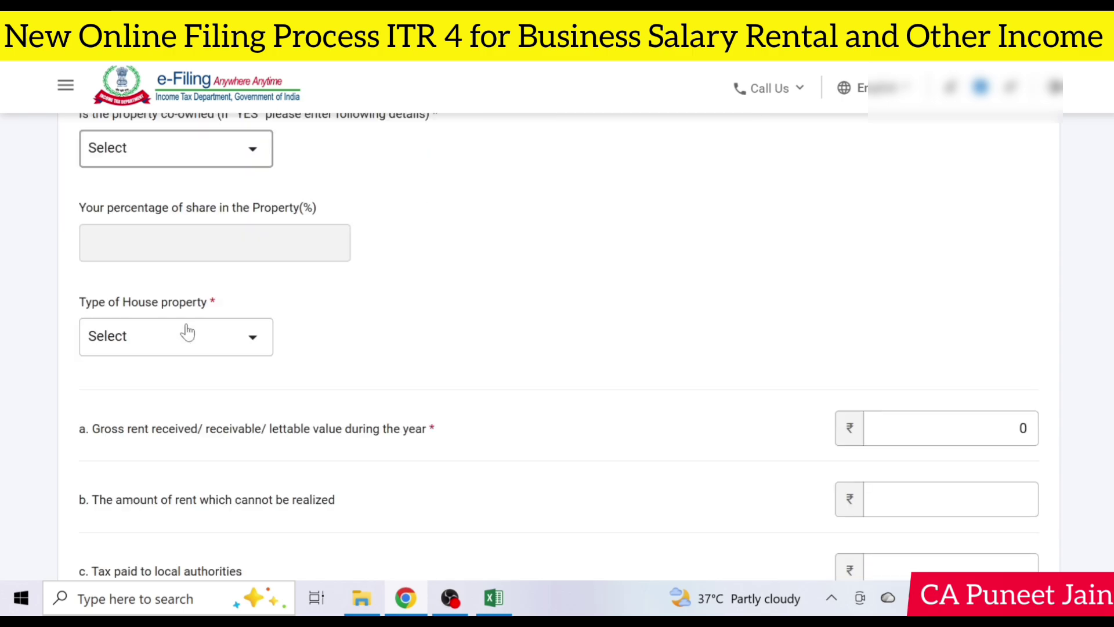
scroll(194, 316, down, 2)
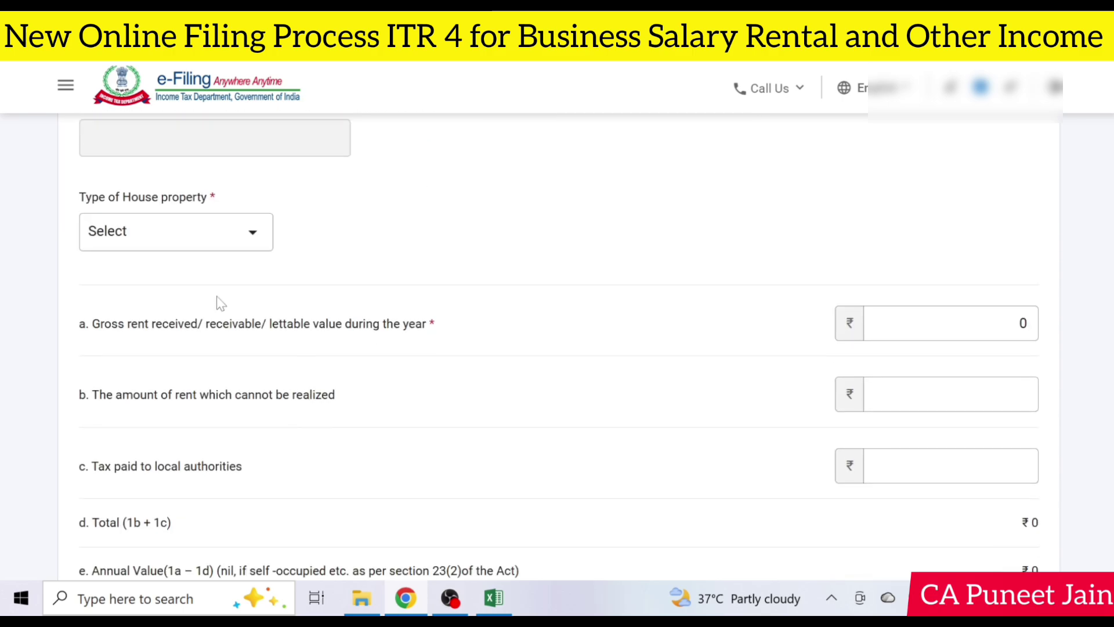
scroll(220, 302, up, 3)
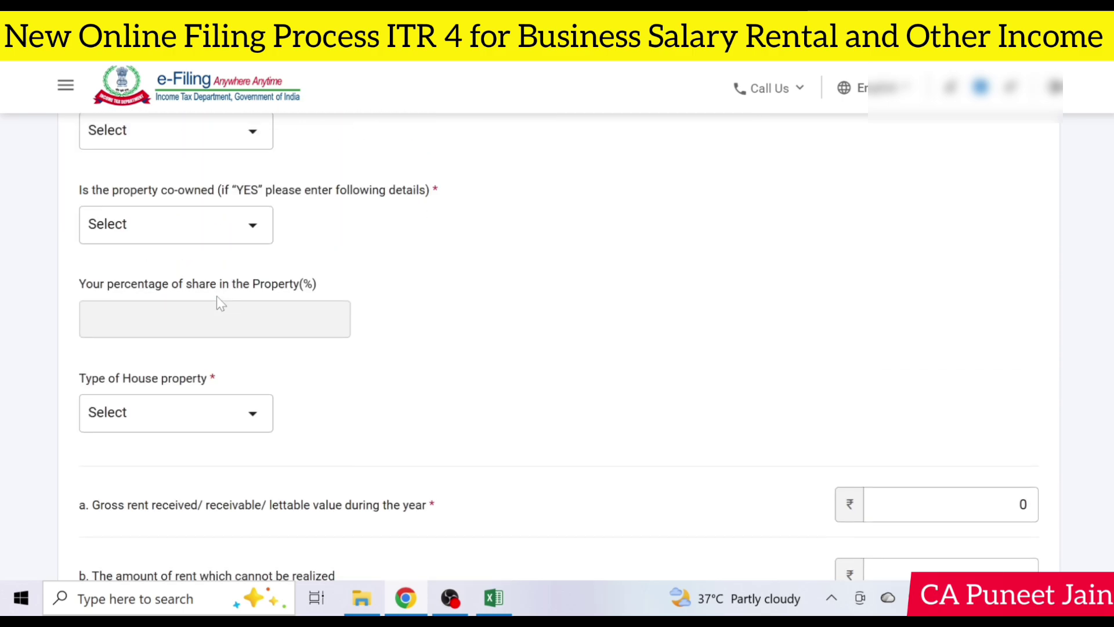
scroll(217, 296, up, 4)
scroll(220, 302, down, 8)
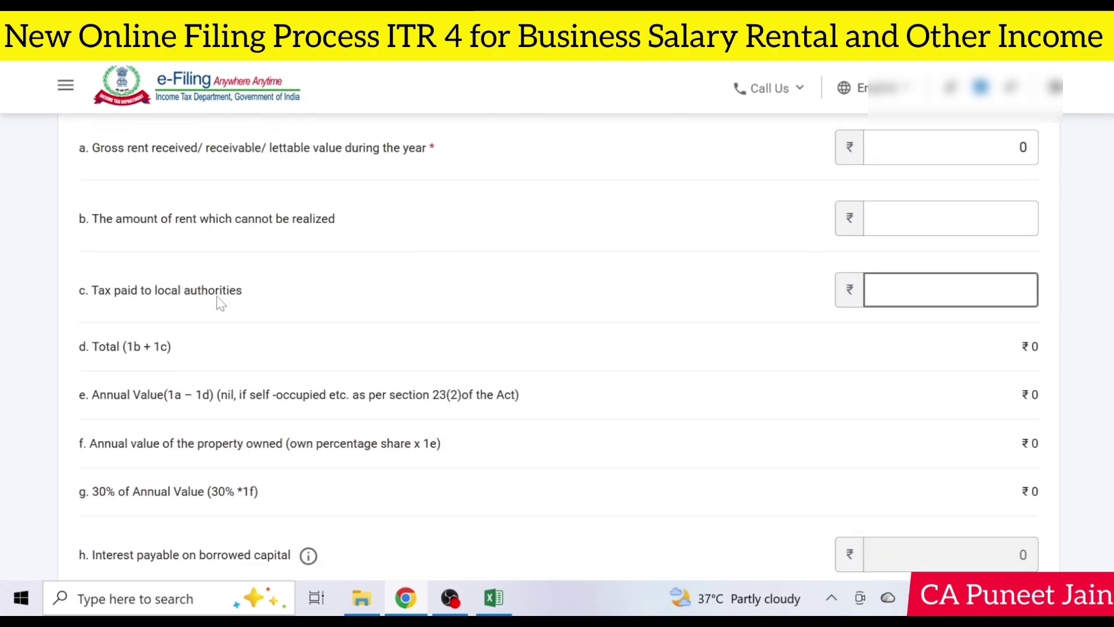
scroll(220, 302, up, 2)
click(210, 160)
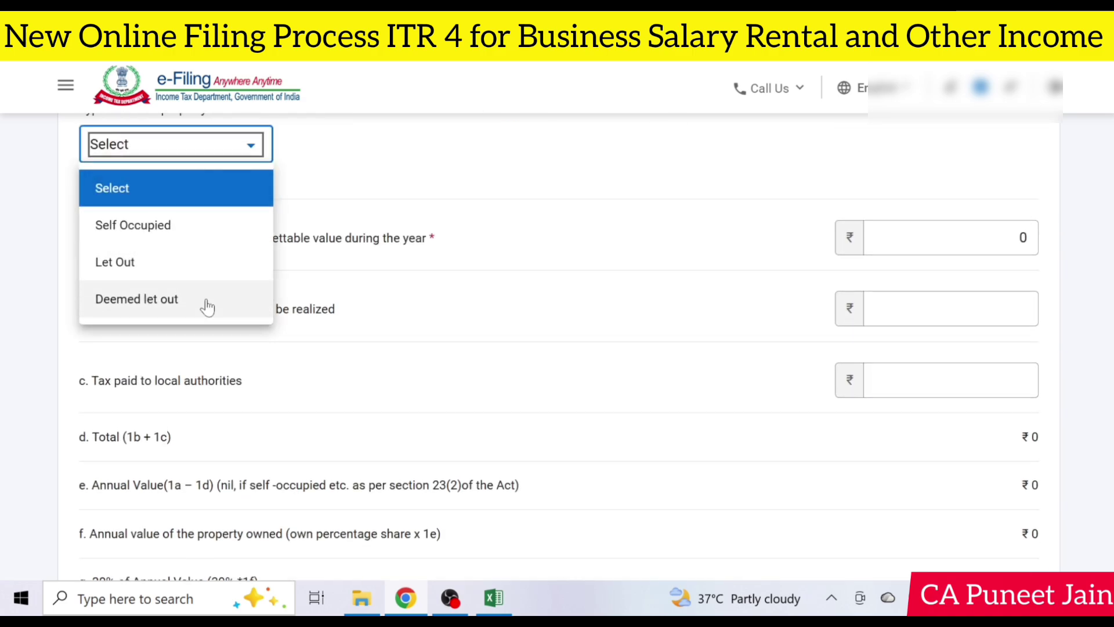
click(199, 225)
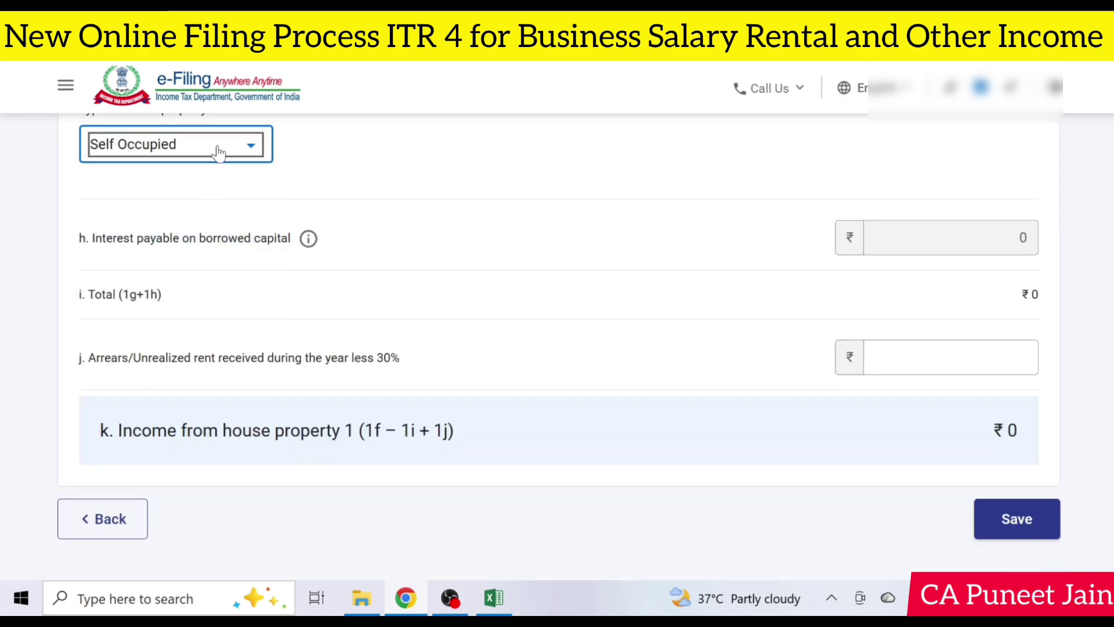
click(186, 144)
click(187, 262)
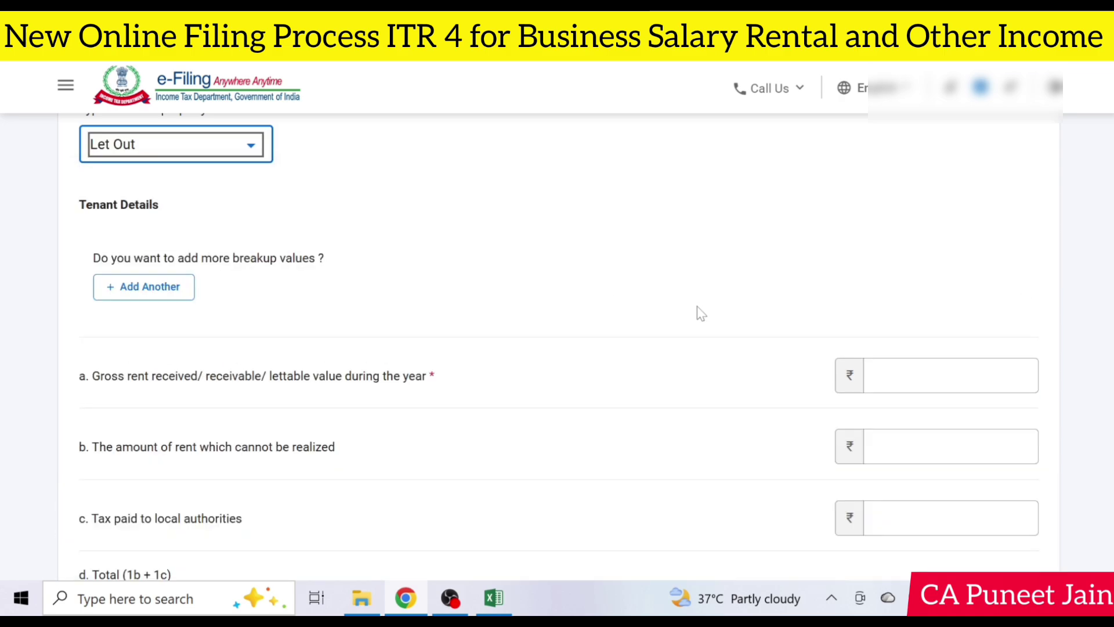
Add a tenant row under Tenant Details and look over its name, PAN, Aadhaar and PAN/TAN fields.
scroll(699, 311, down, 2)
click(134, 201)
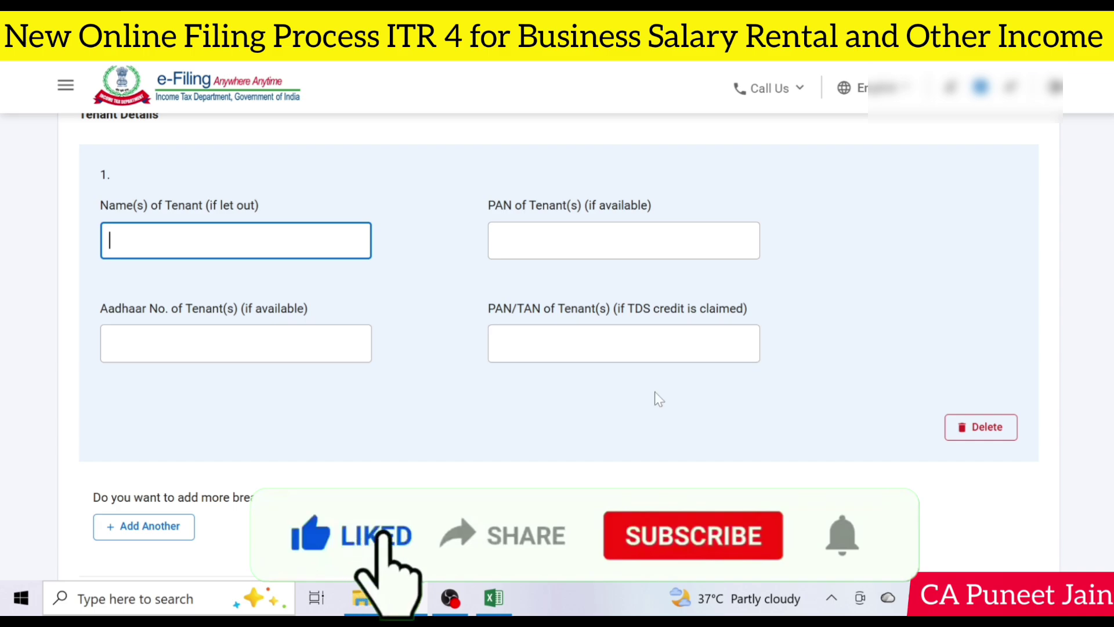
scroll(656, 399, down, 2)
scroll(473, 300, down, 2)
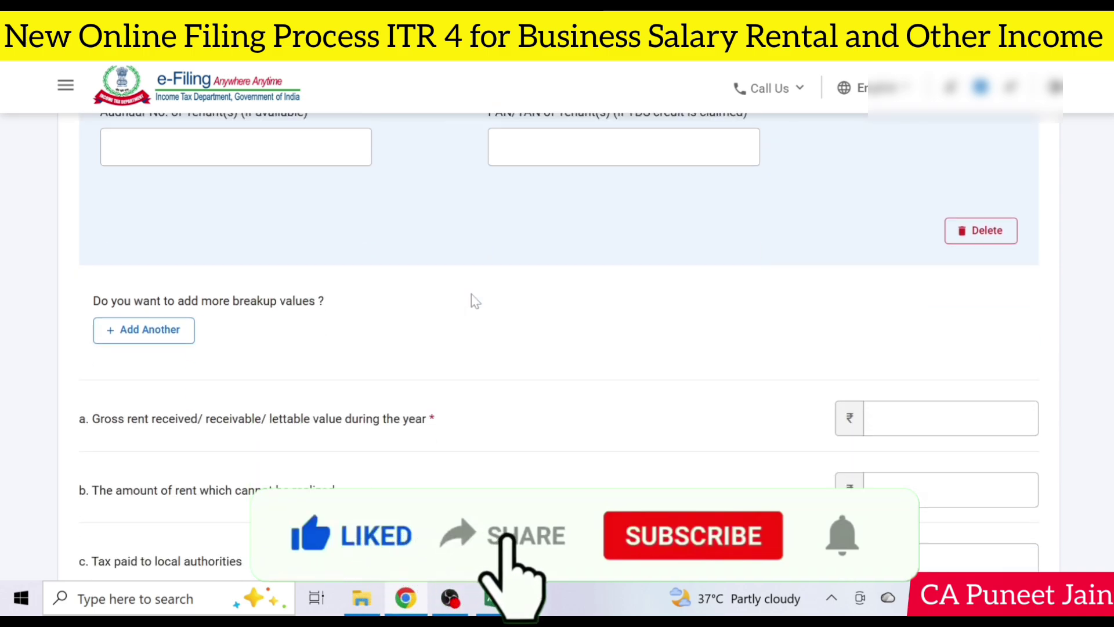
Examine the let-out property's fields for gross rent, rent which cannot be realized and tax paid to local authorities.
scroll(473, 301, down, 1)
scroll(472, 301, down, 3)
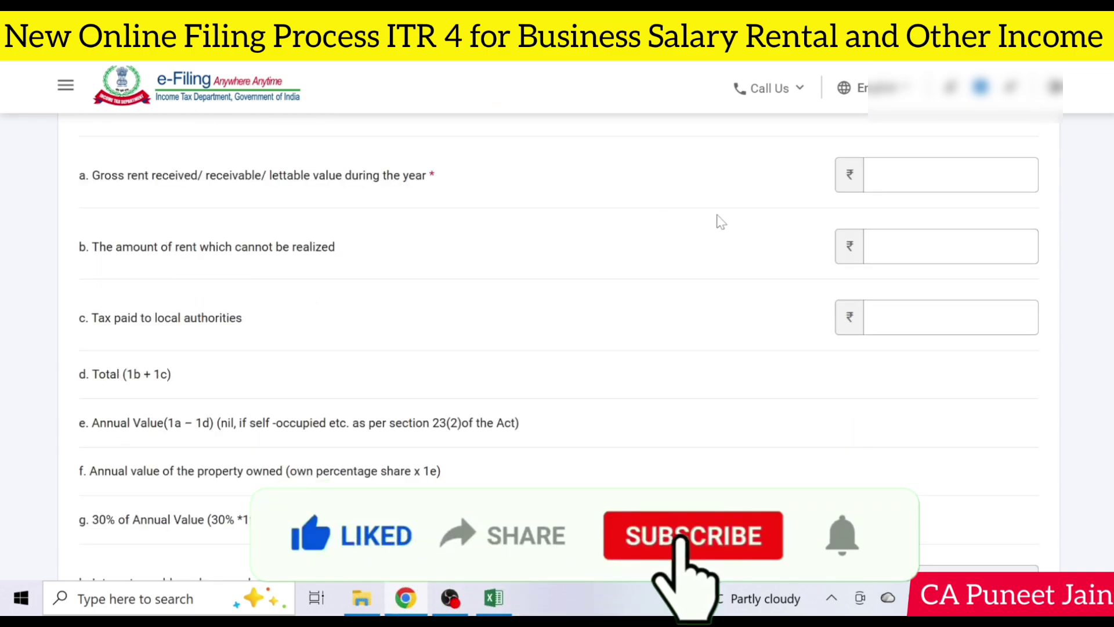
click(932, 176)
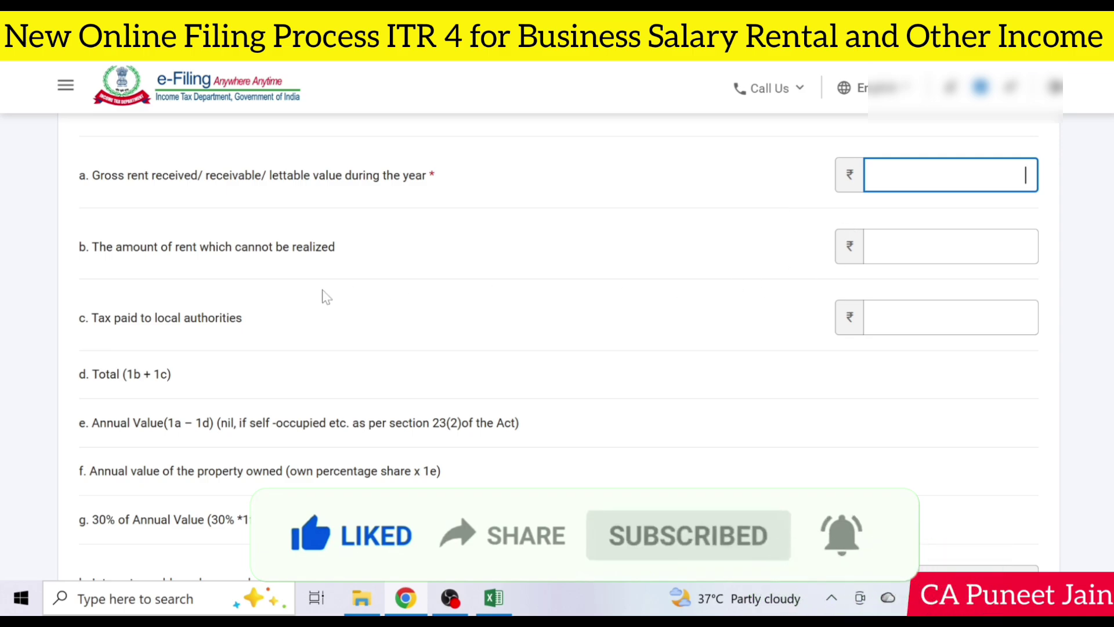
scroll(325, 294, down, 2)
scroll(323, 294, up, 2)
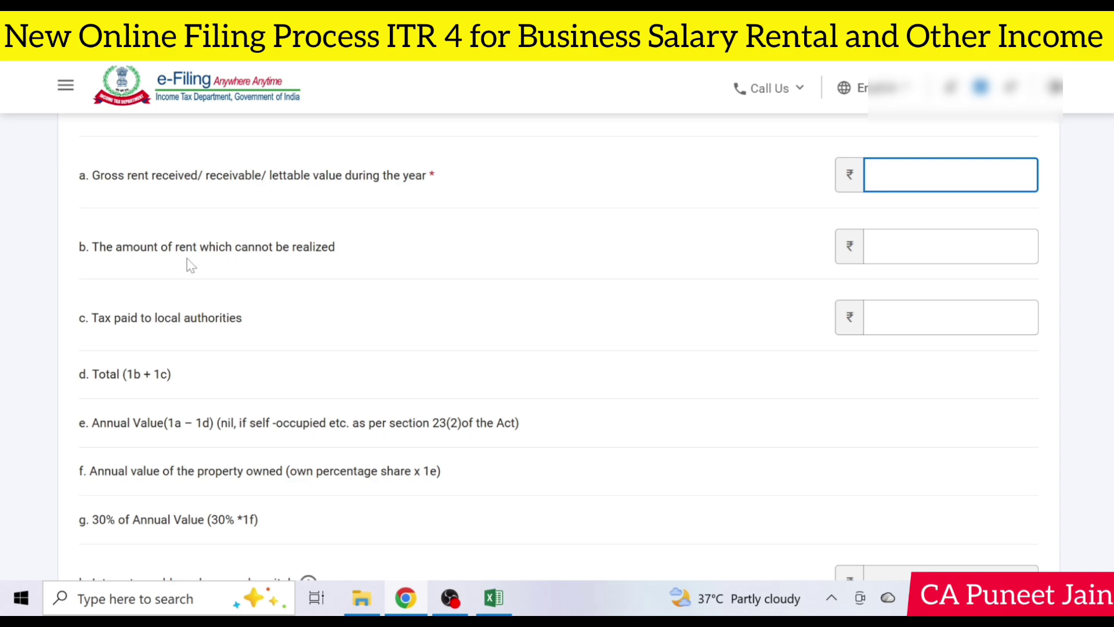
key(Tab)
scroll(743, 344, down, 1)
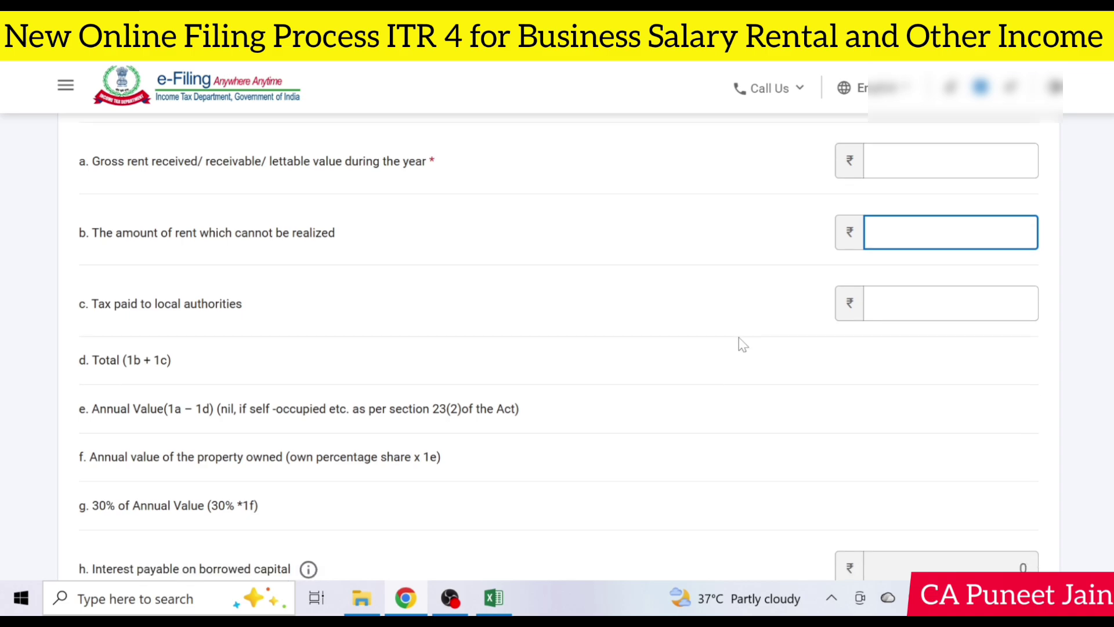
scroll(682, 271, up, 2)
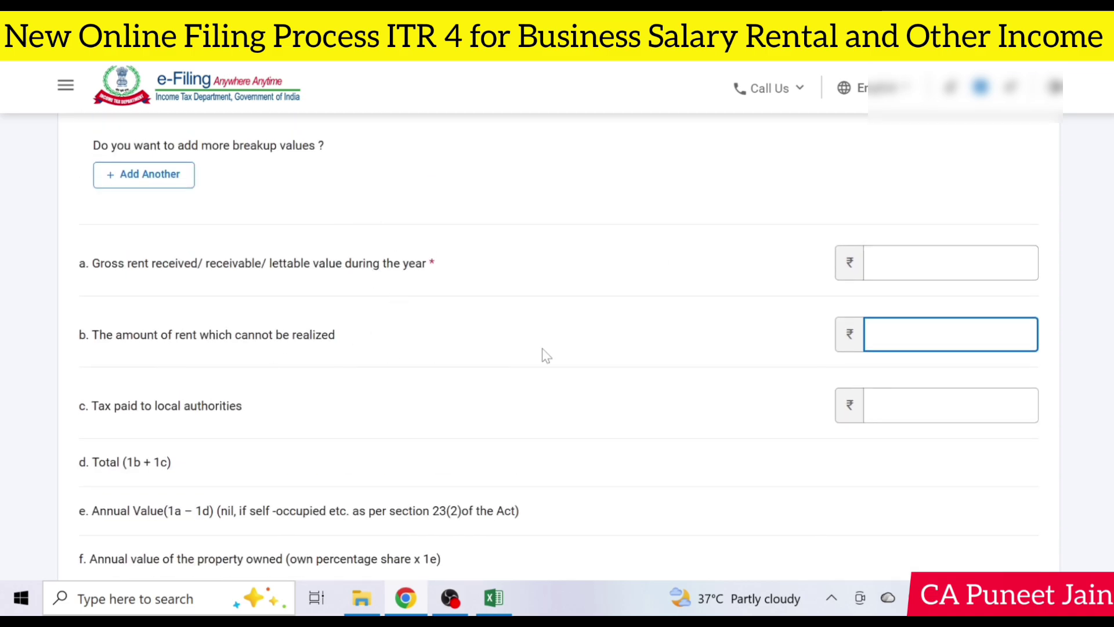
Expand Section 24(b) - Interest on borrowed capital, review the remaining house property computation, and go back without saving.
scroll(422, 372, down, 5)
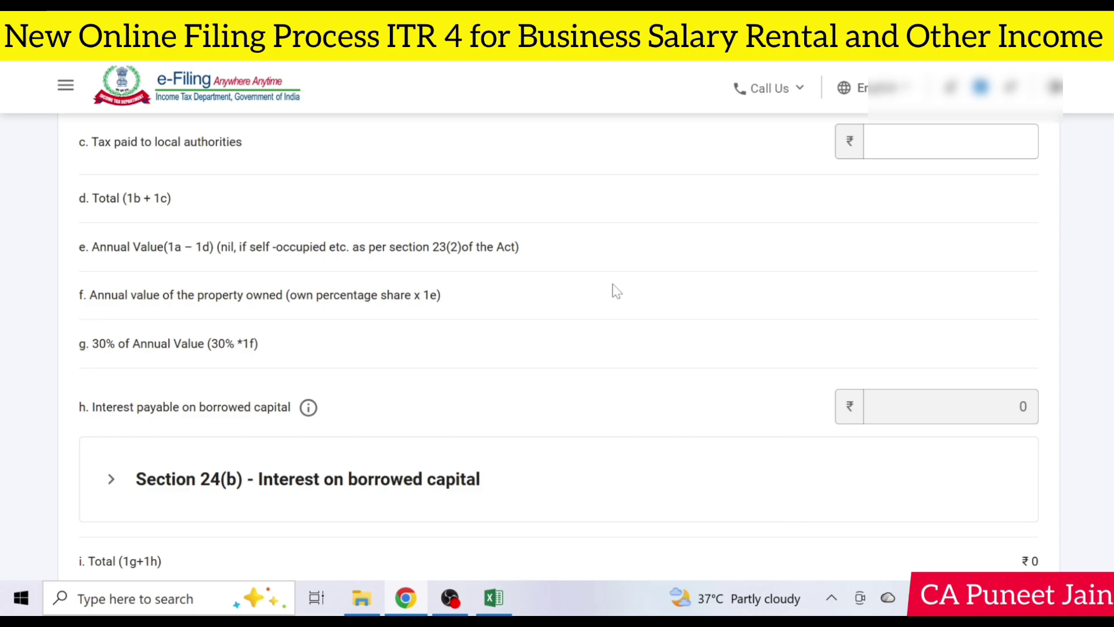
scroll(616, 290, down, 2)
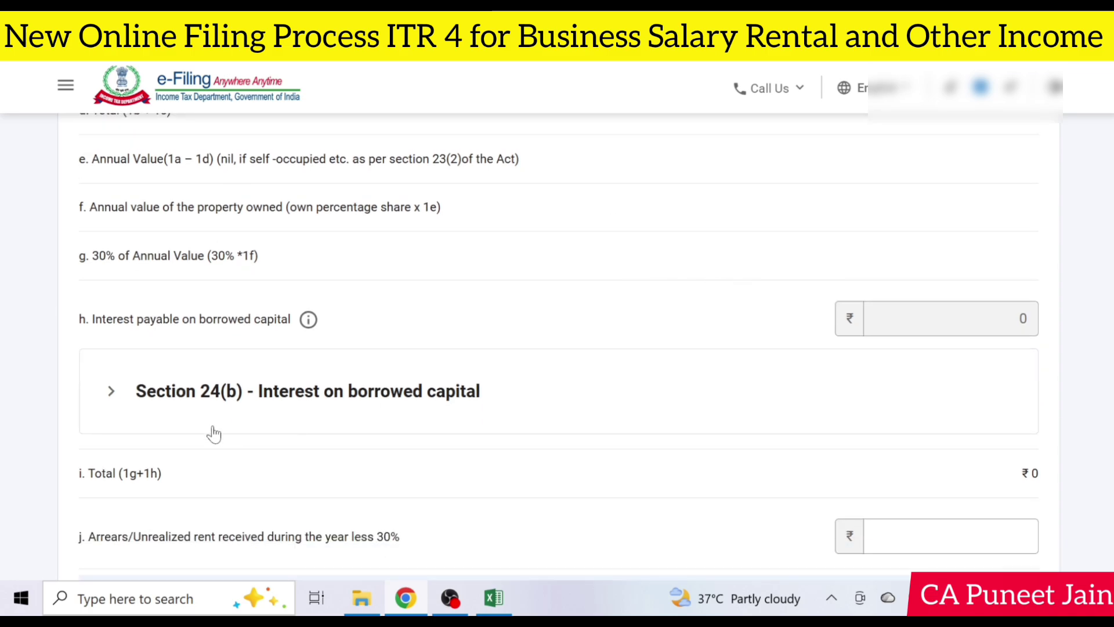
click(110, 393)
scroll(473, 393, down, 3)
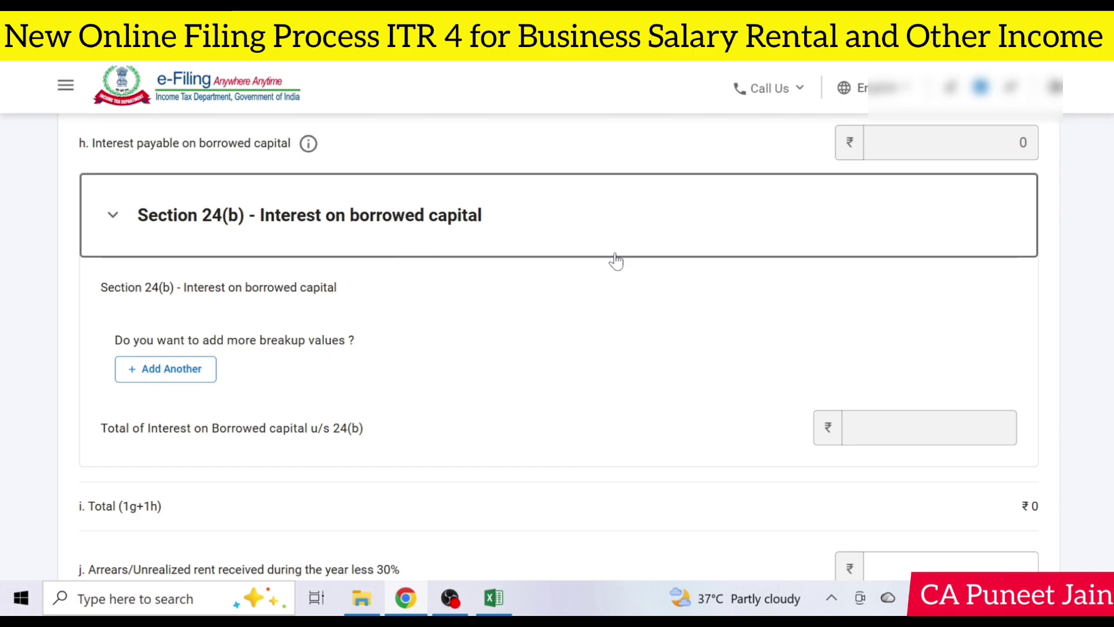
scroll(733, 261, up, 6)
scroll(861, 252, down, 8)
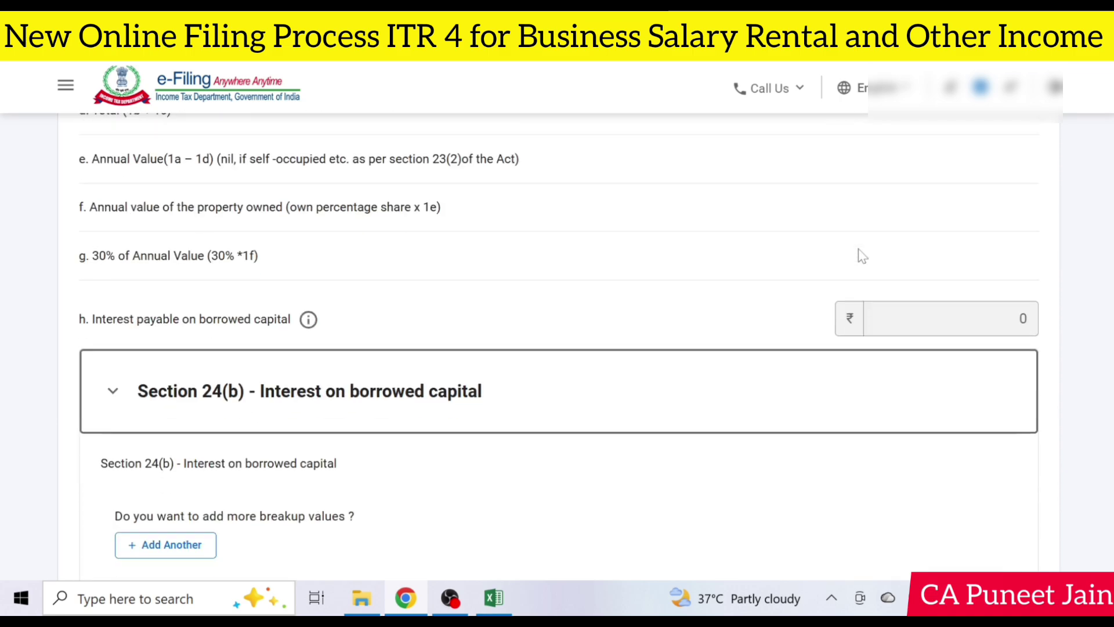
scroll(861, 256, down, 3)
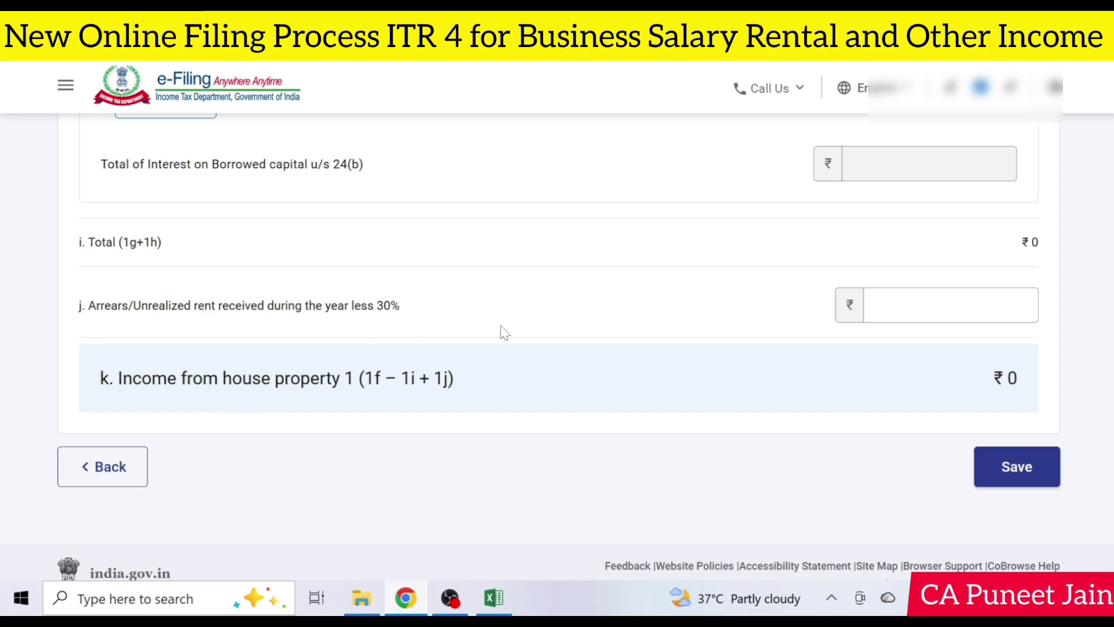
click(138, 467)
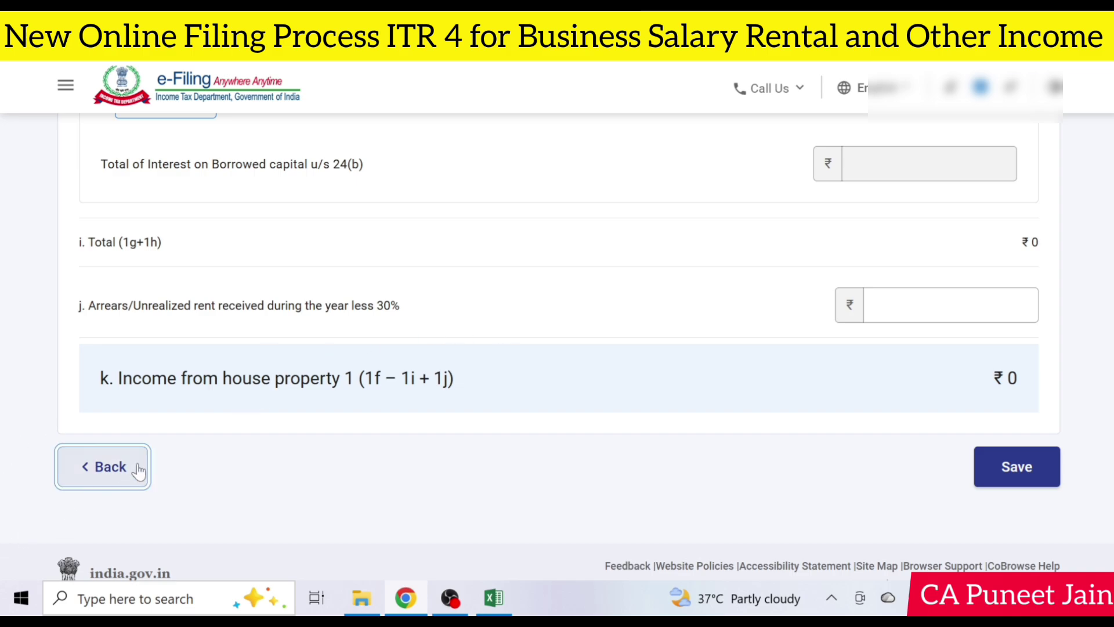
Expand B4. Income from Other Sources and add a new income entry.
scroll(781, 293, down, 15)
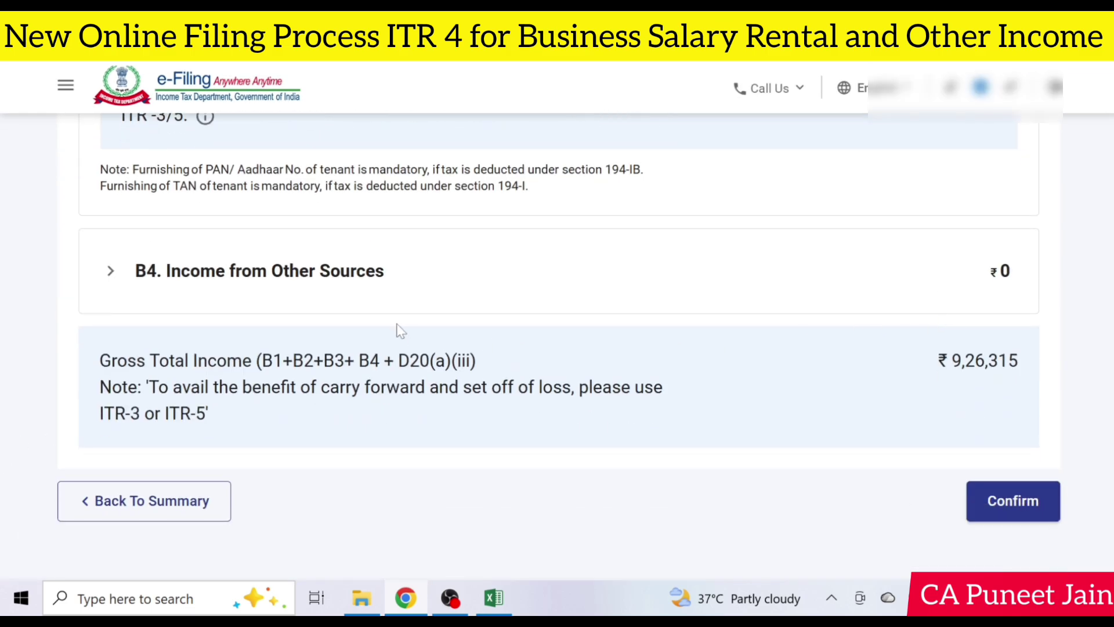
click(331, 291)
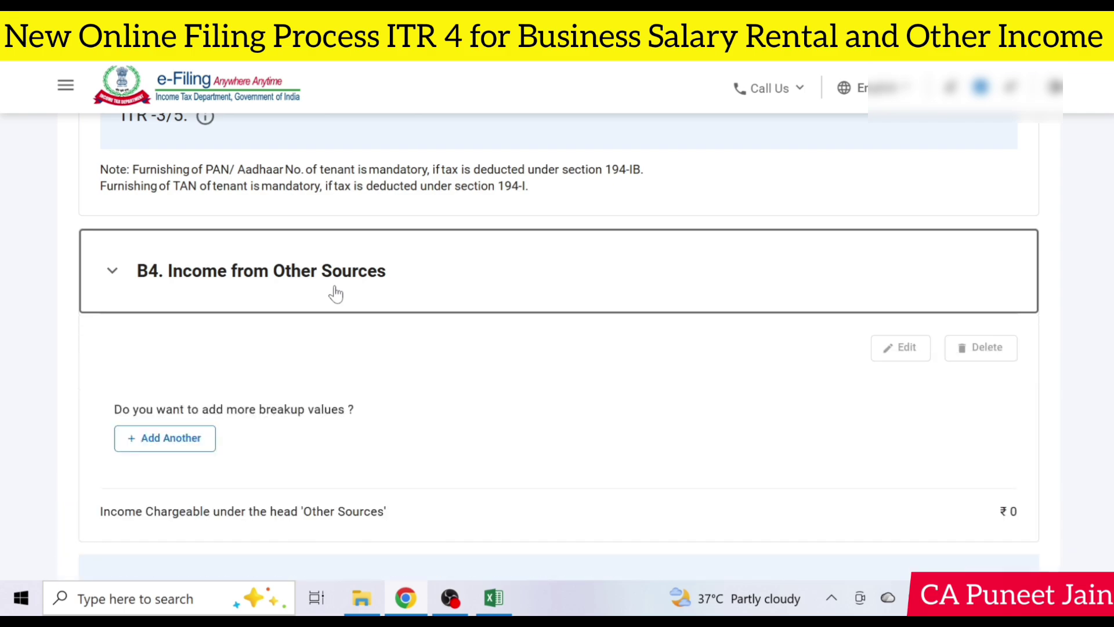
scroll(209, 383, down, 2)
click(189, 353)
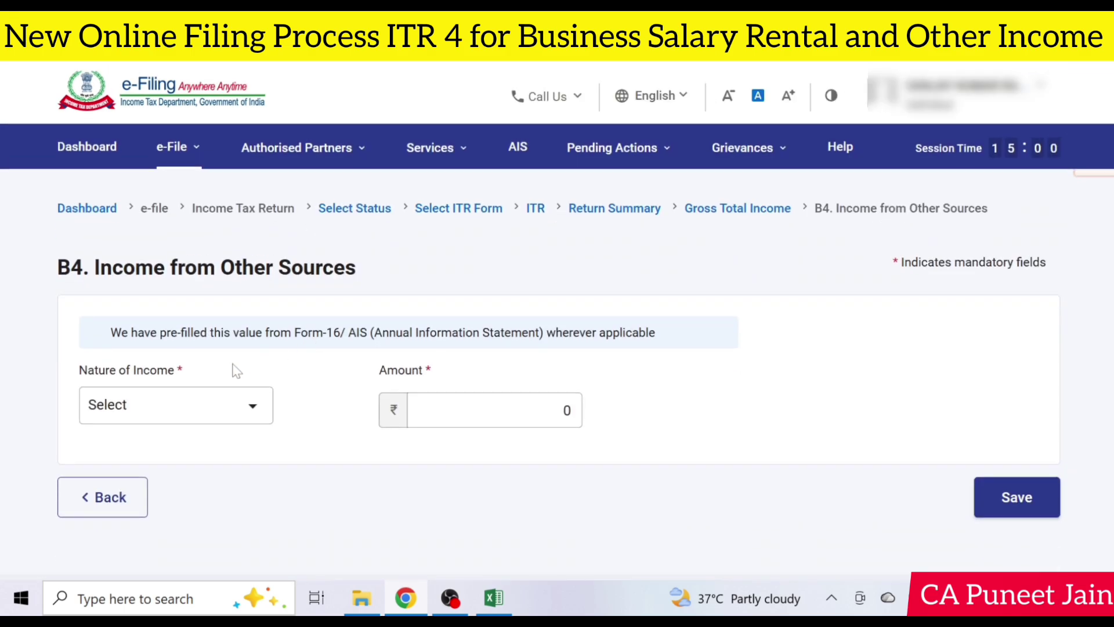
Look through the Nature of Income options for the other-sources entry and try Any Other.
scroll(219, 374, down, 2)
click(216, 320)
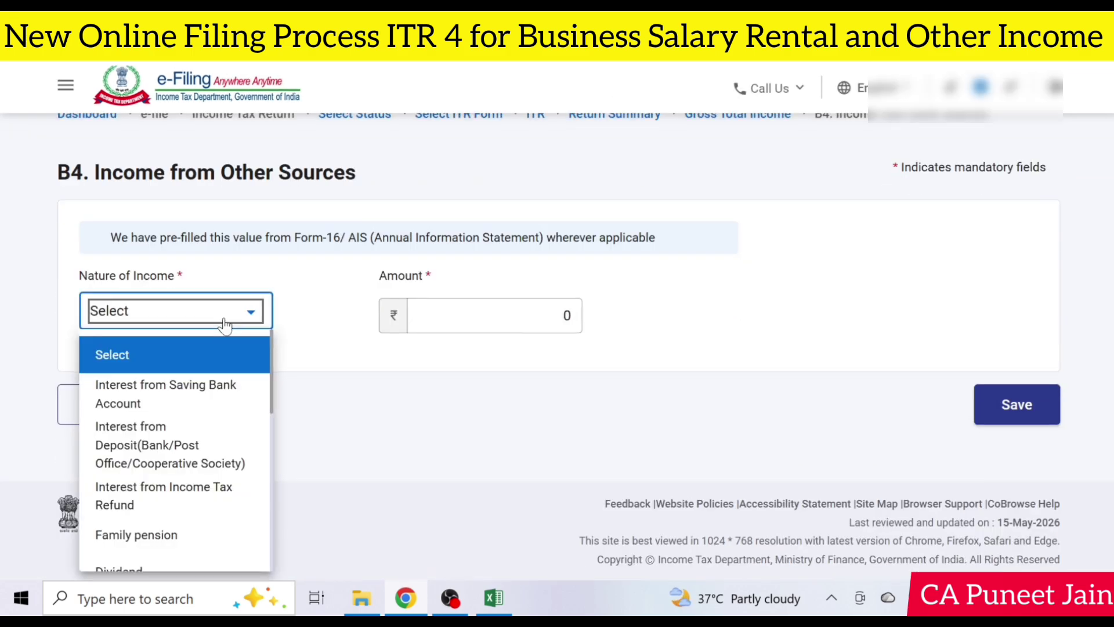
scroll(213, 390, down, 1)
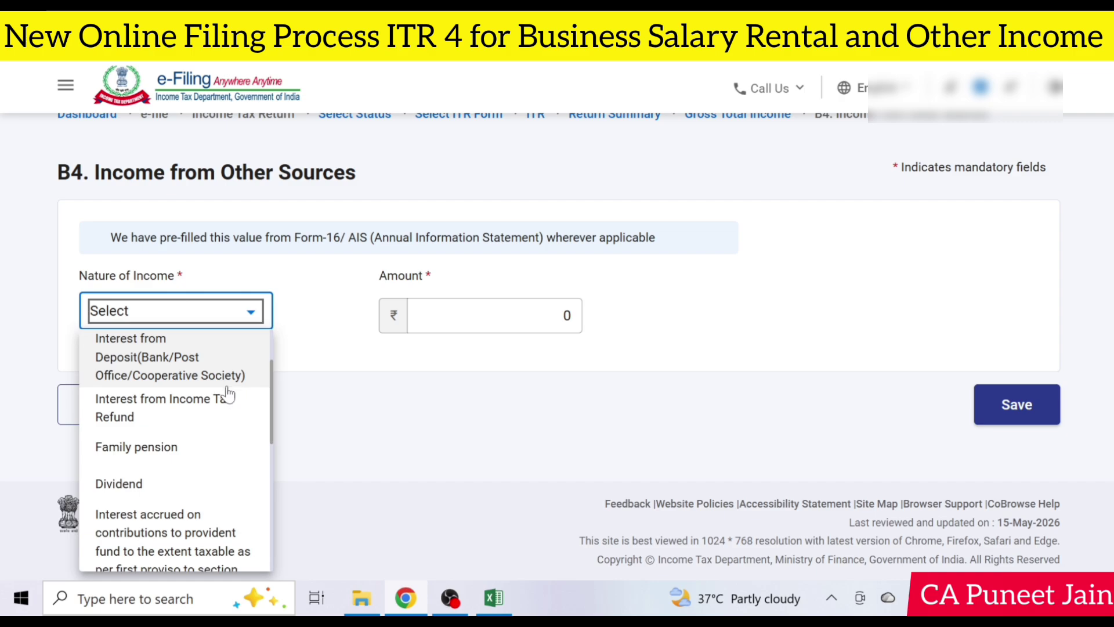
scroll(218, 392, down, 1)
scroll(213, 426, down, 5)
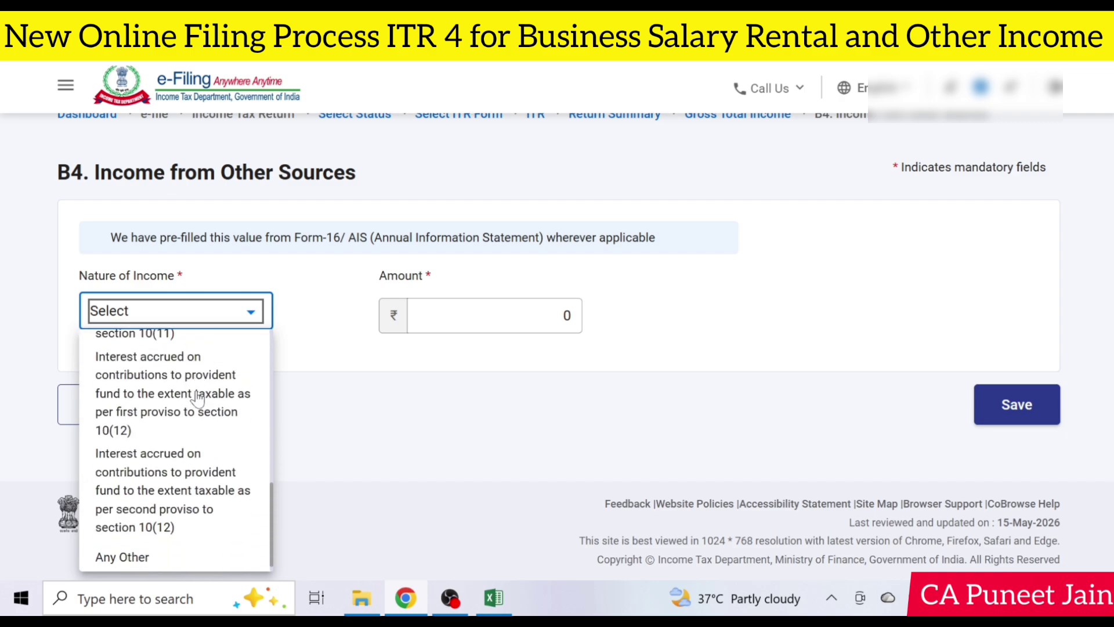
click(186, 545)
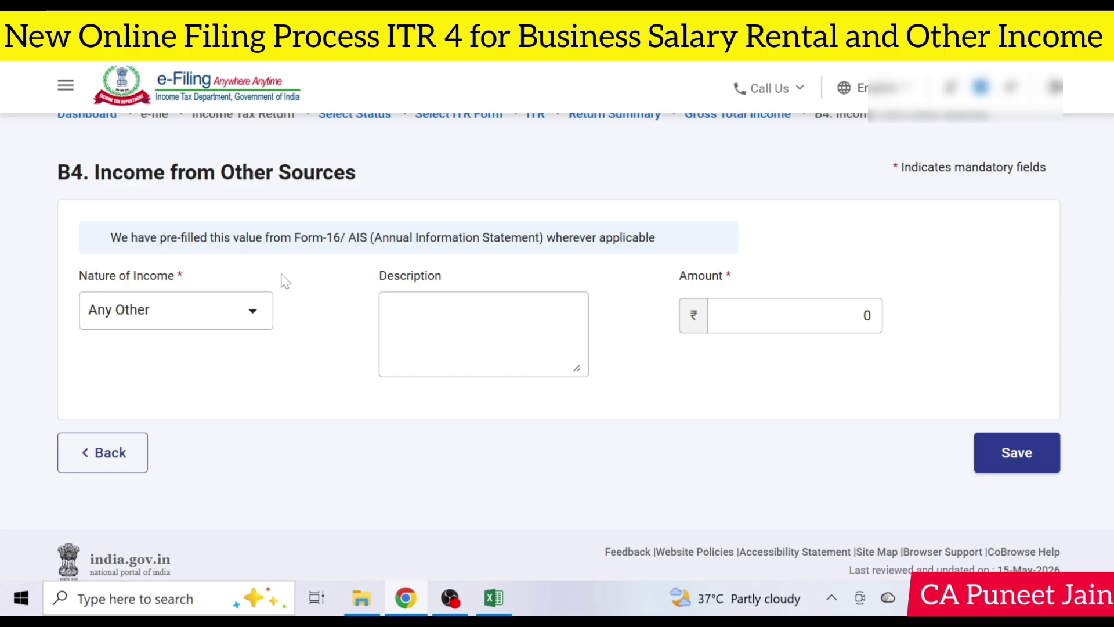
Set the nature of income to Interest from Saving Bank Account with an amount of ₹1,012 and save the entry.
click(269, 312)
scroll(204, 421, up, 5)
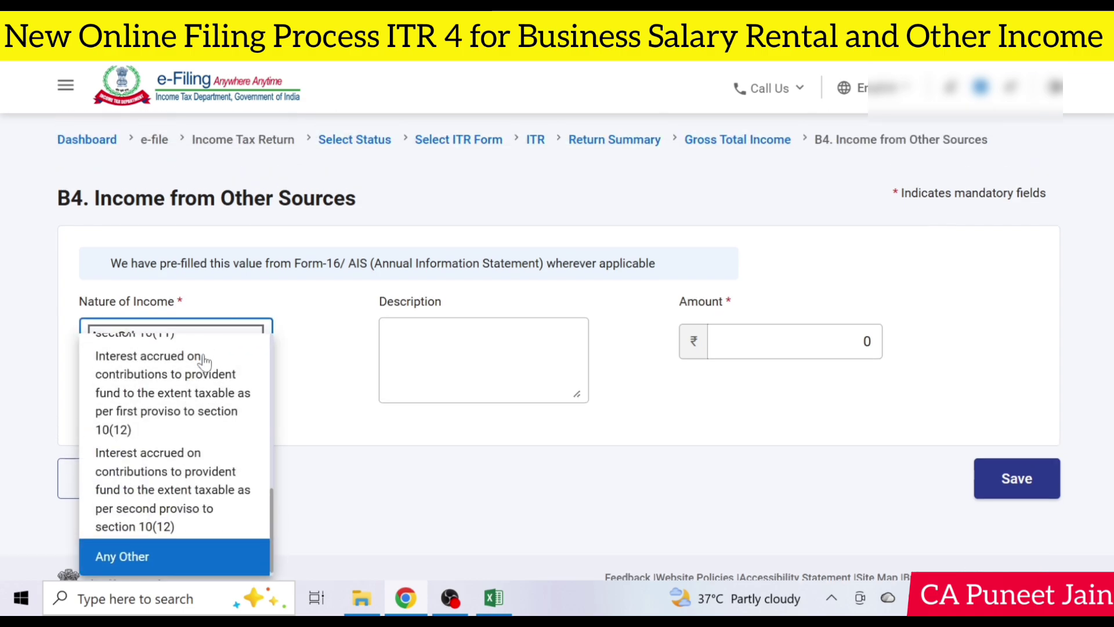
scroll(205, 420, up, 2)
click(199, 452)
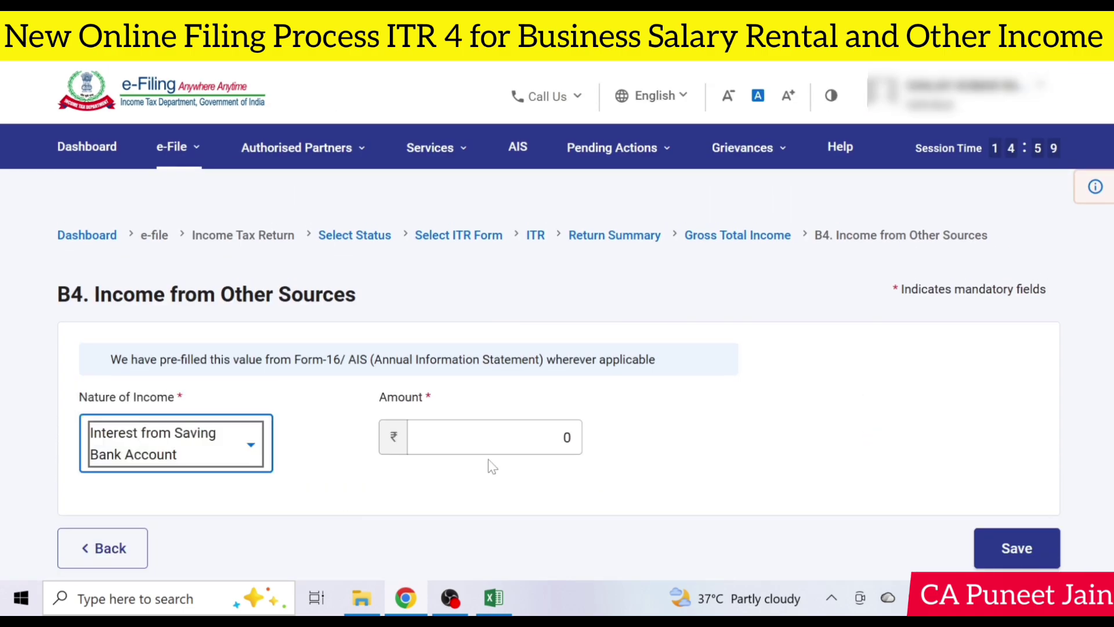
click(563, 436)
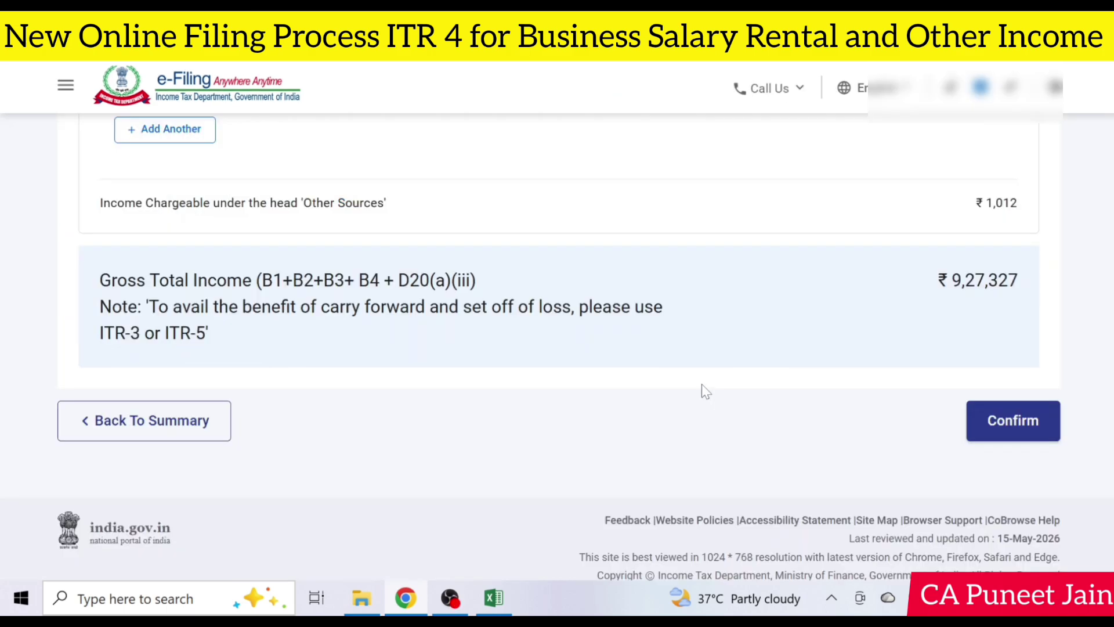
Confirm the Gross Total Income section and open Disclosure Exempt Income from the return summary.
click(989, 419)
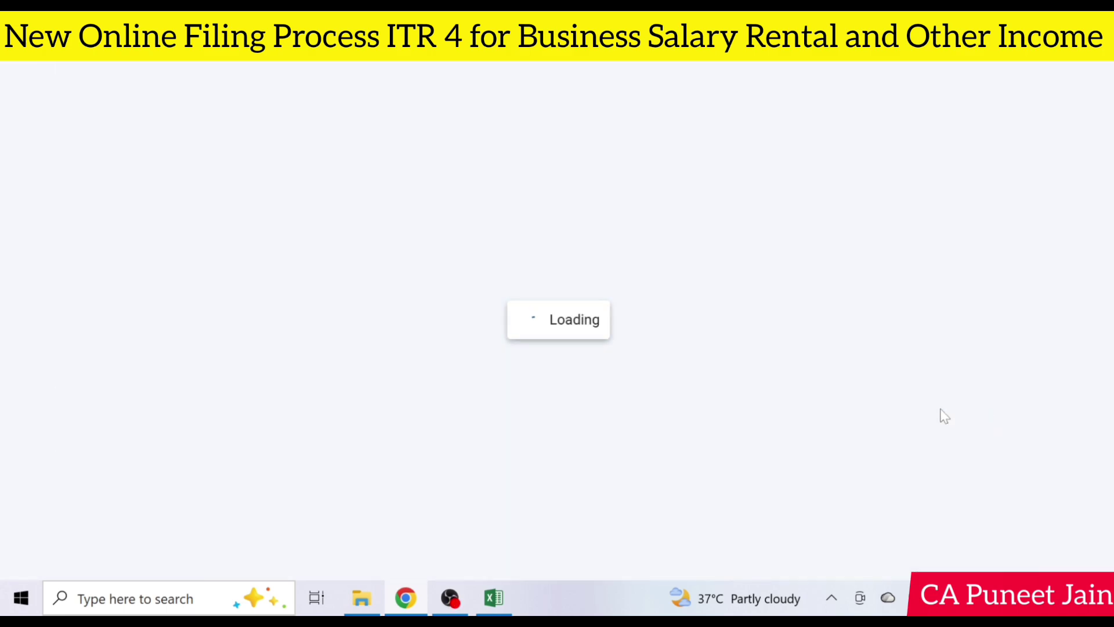
scroll(922, 409, up, 5)
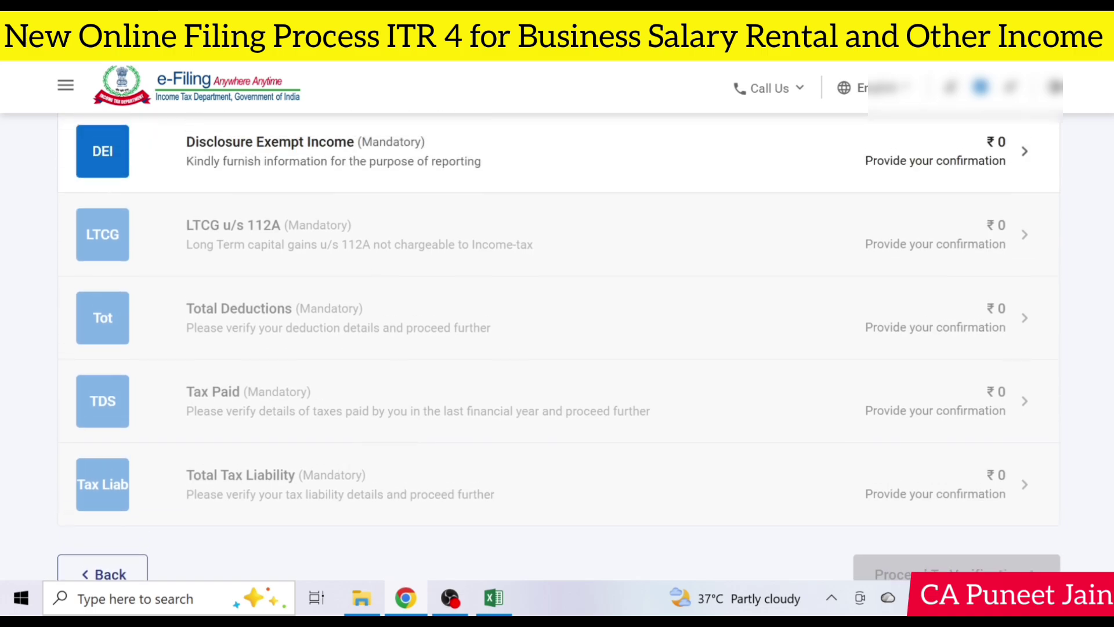
scroll(559, 290, up, 1)
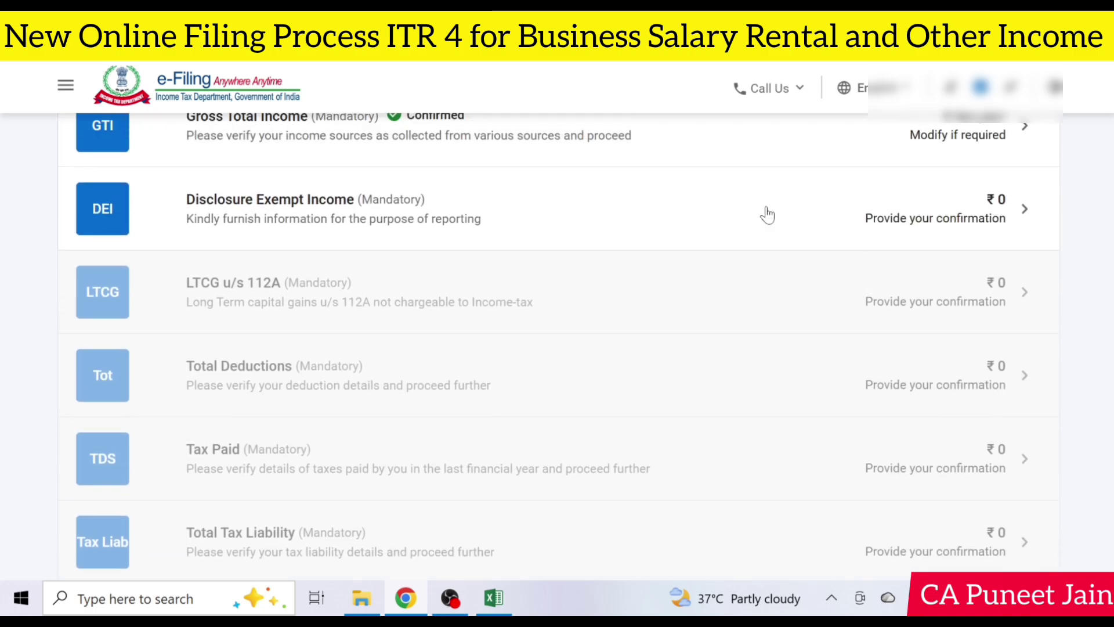
click(636, 192)
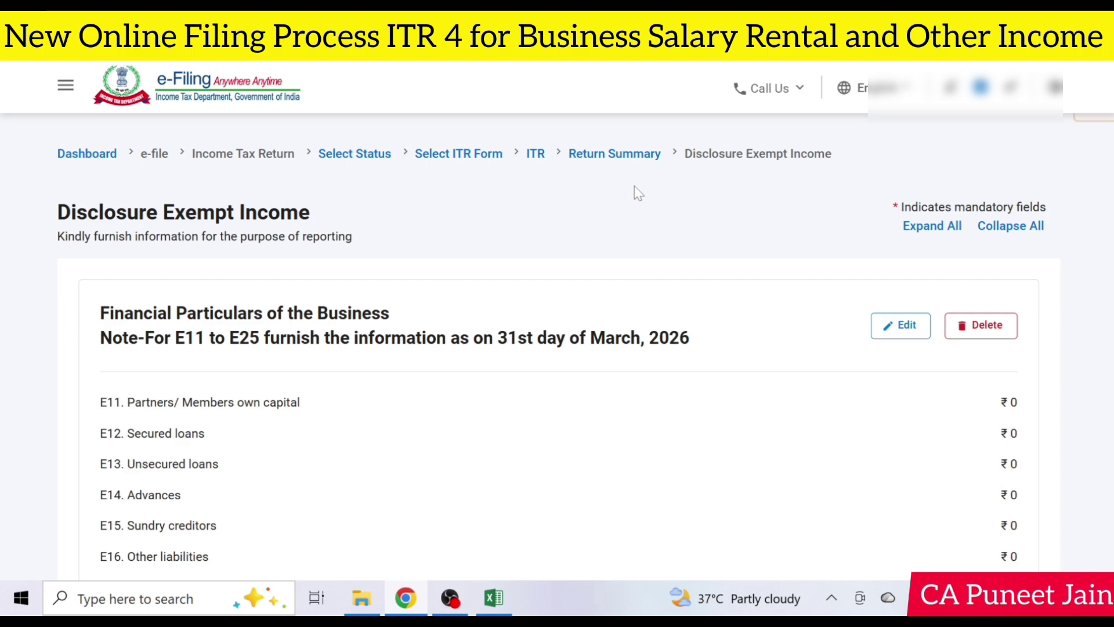
Open the Financial Particulars of the Business for editing and look over its fields, including E18a Investments and E21 Balance with banks.
click(900, 326)
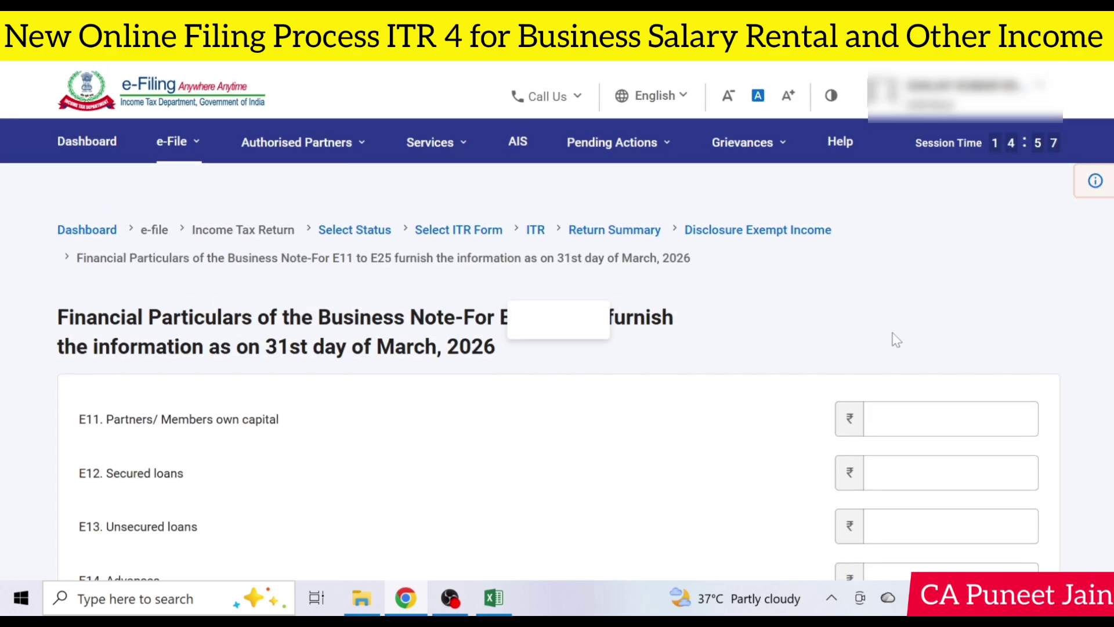
scroll(557, 349, down, 8)
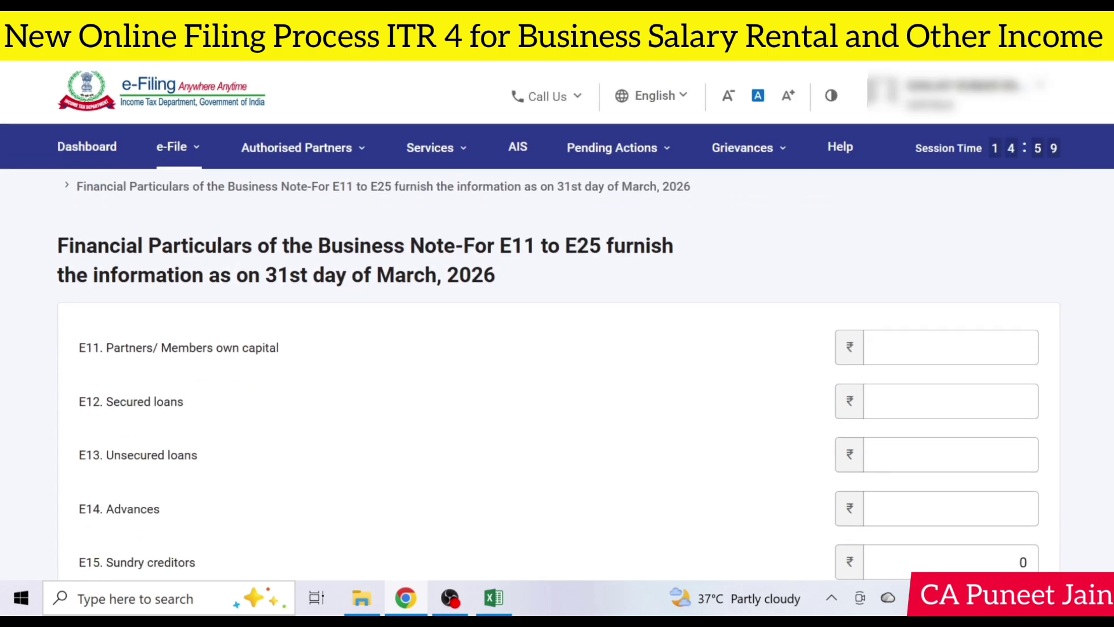
scroll(87, 354, down, 1)
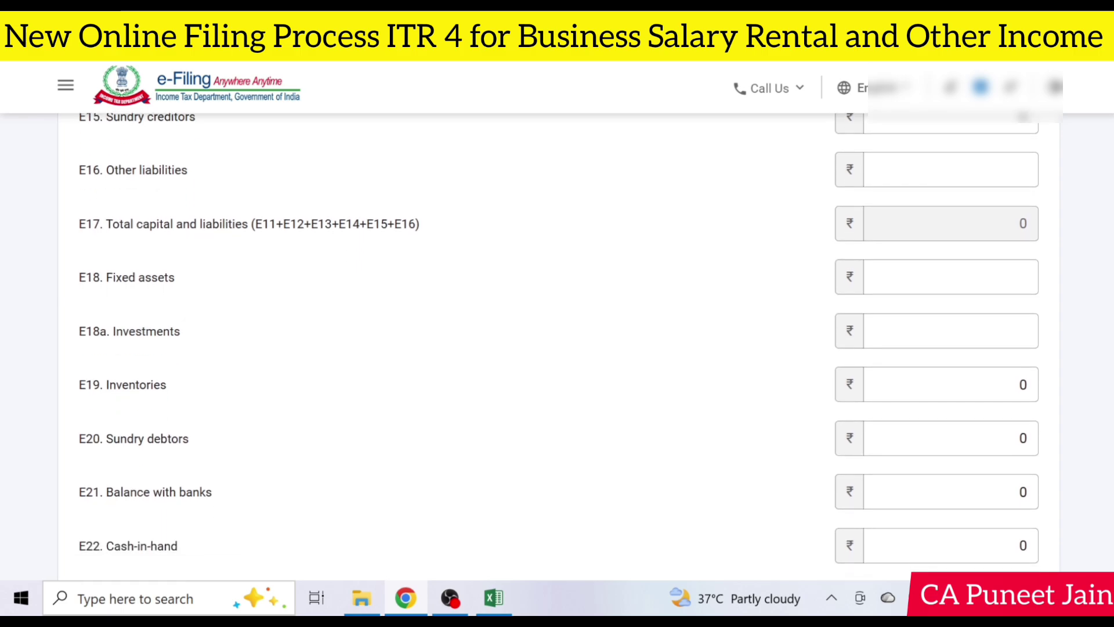
click(1026, 330)
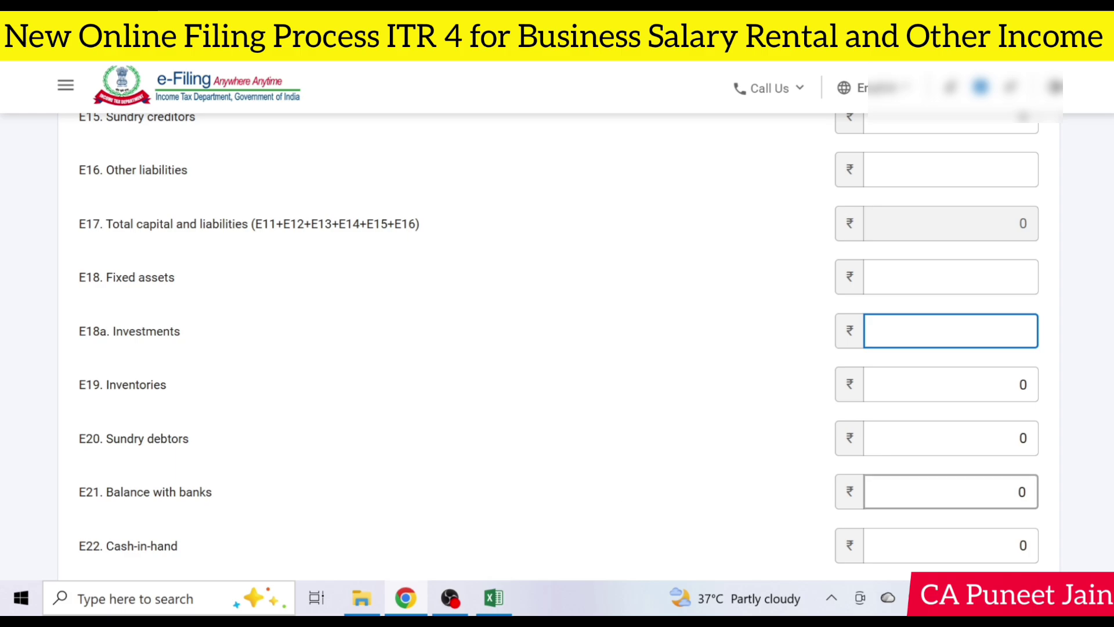
click(1021, 492)
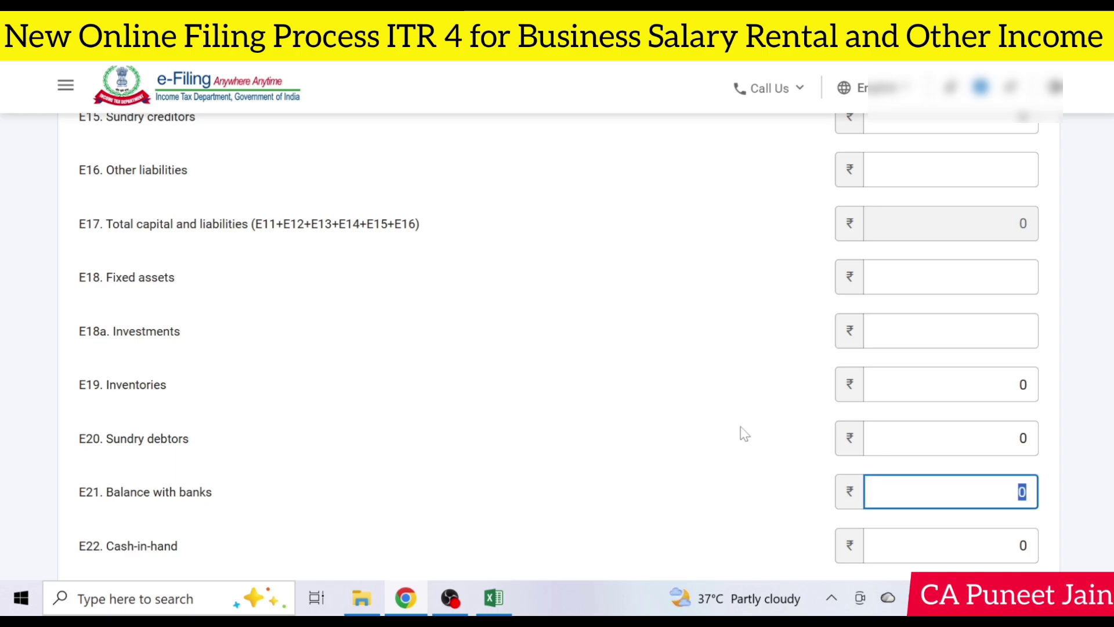
scroll(740, 431, down, 3)
Examine the capital, liabilities and assets fields E11 to E25 and the note on which of them are mandatory.
scroll(740, 431, up, 9)
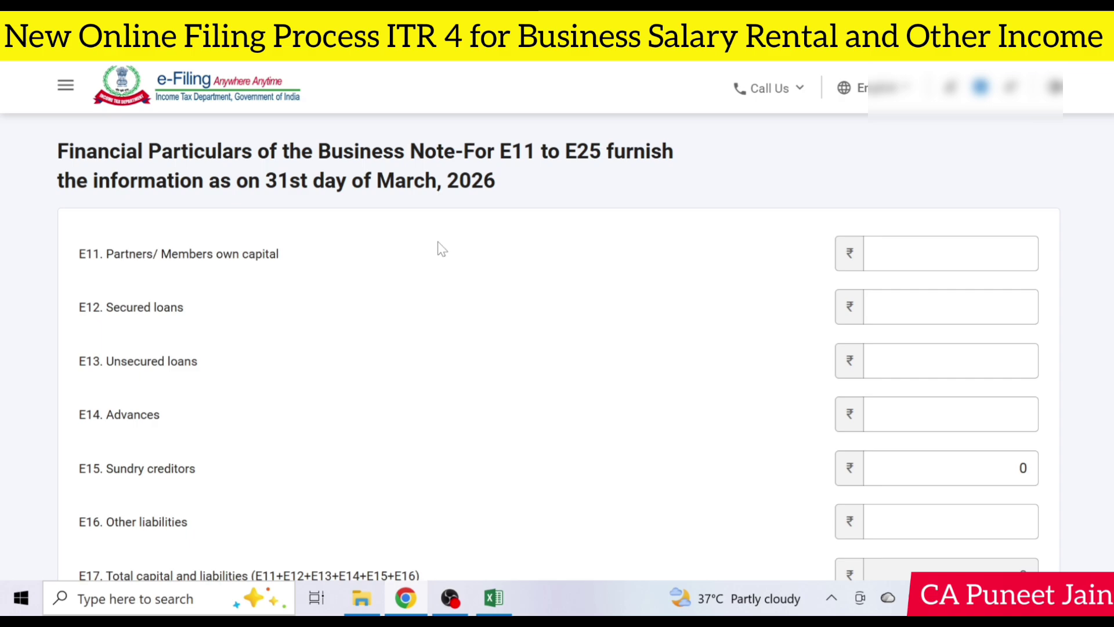
scroll(991, 307, down, 1)
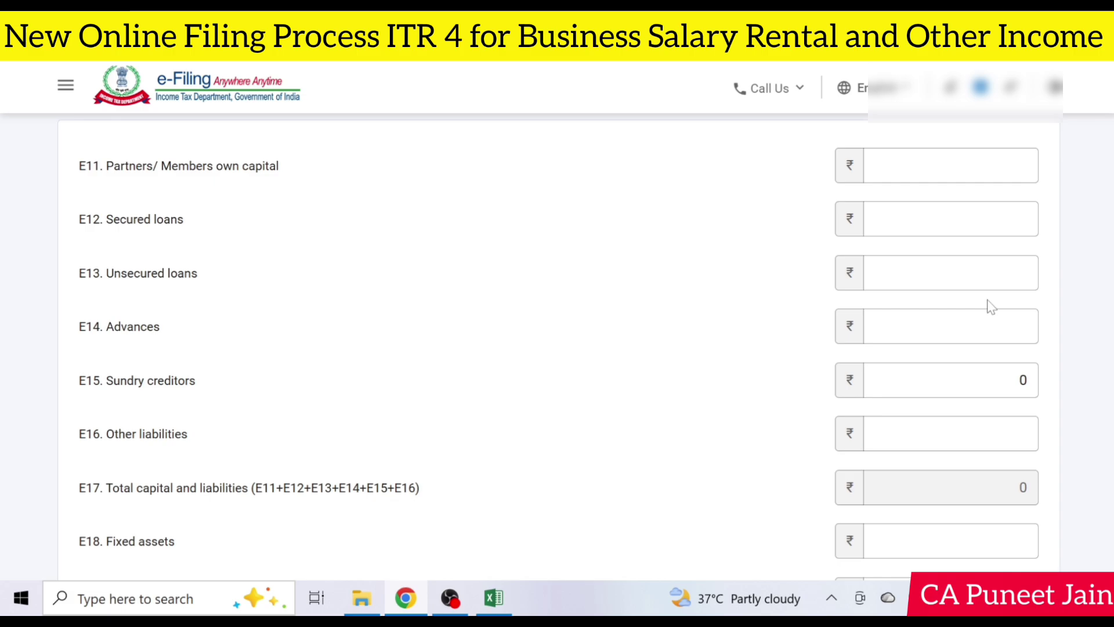
scroll(619, 269, up, 1)
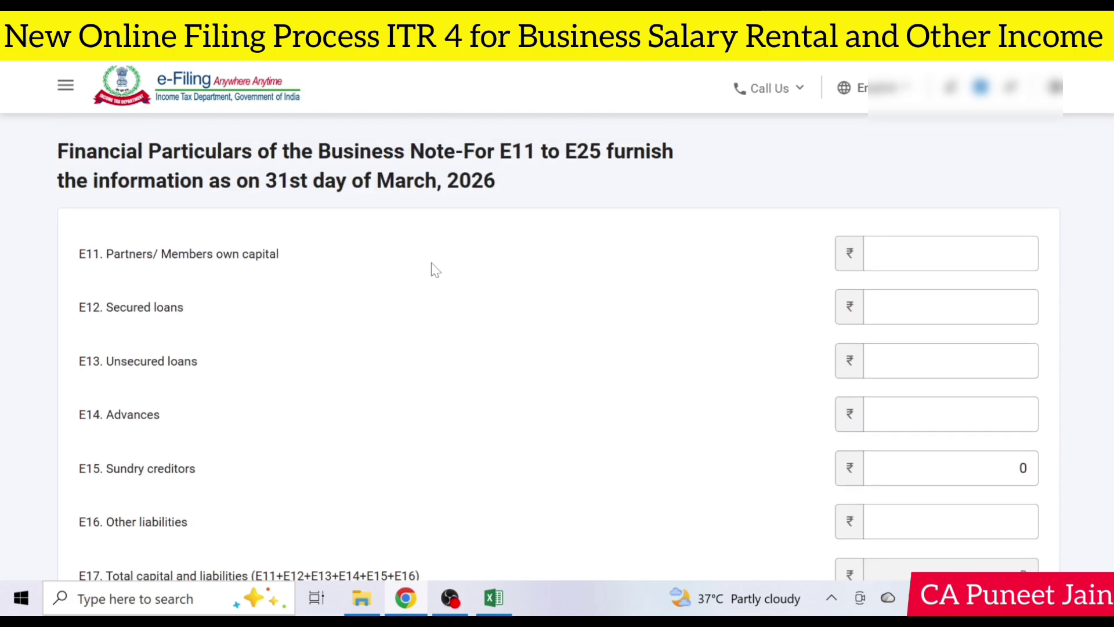
key(Tab)
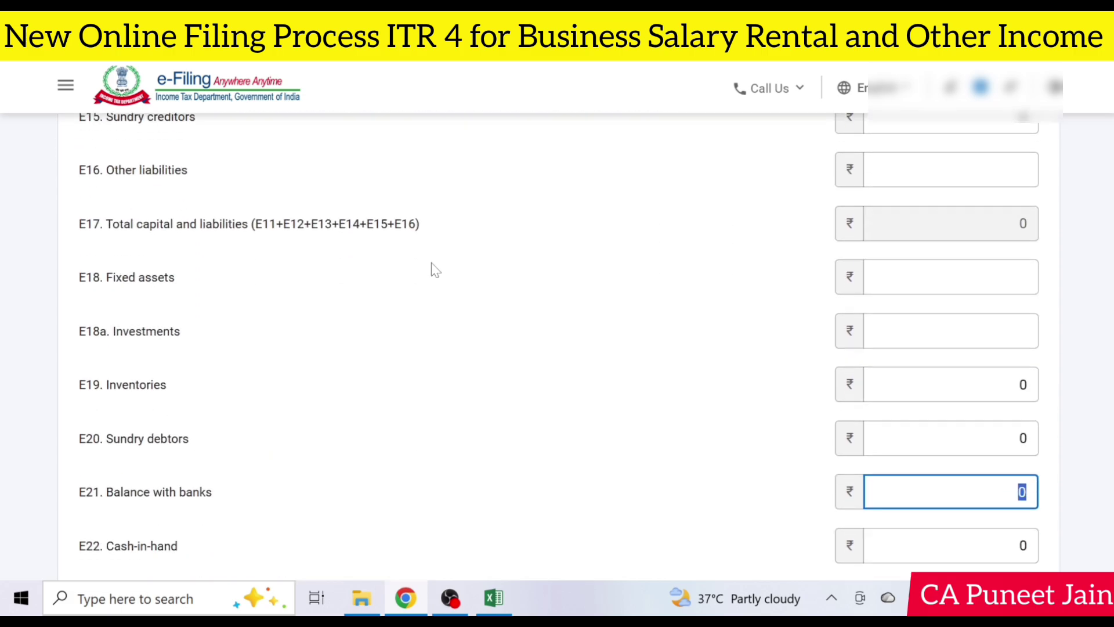
scroll(436, 270, up, 1)
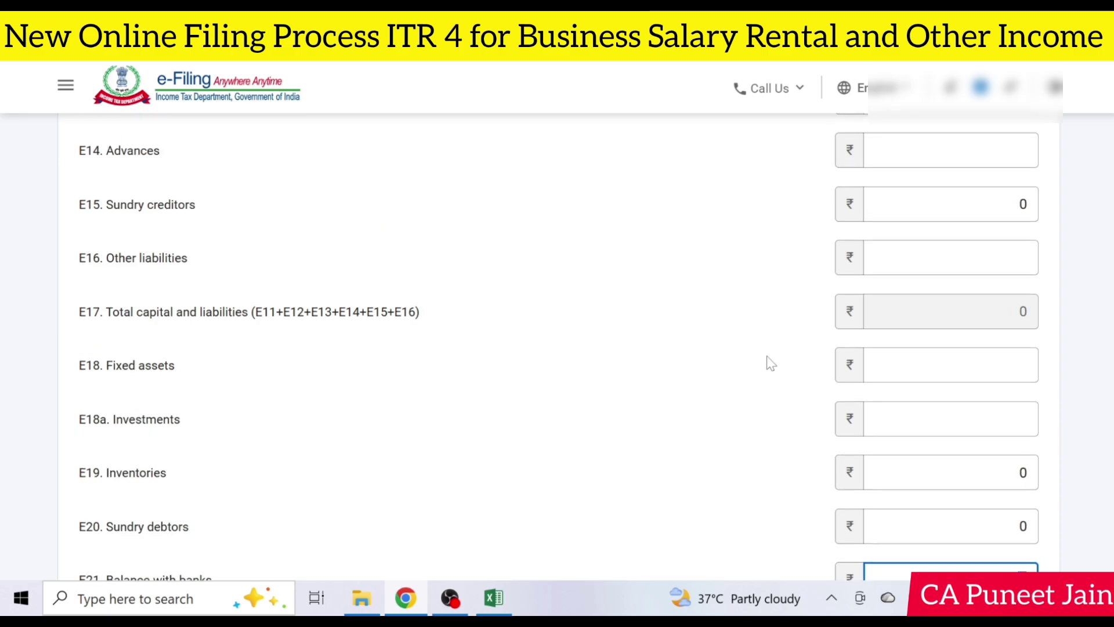
scroll(767, 358, down, 1)
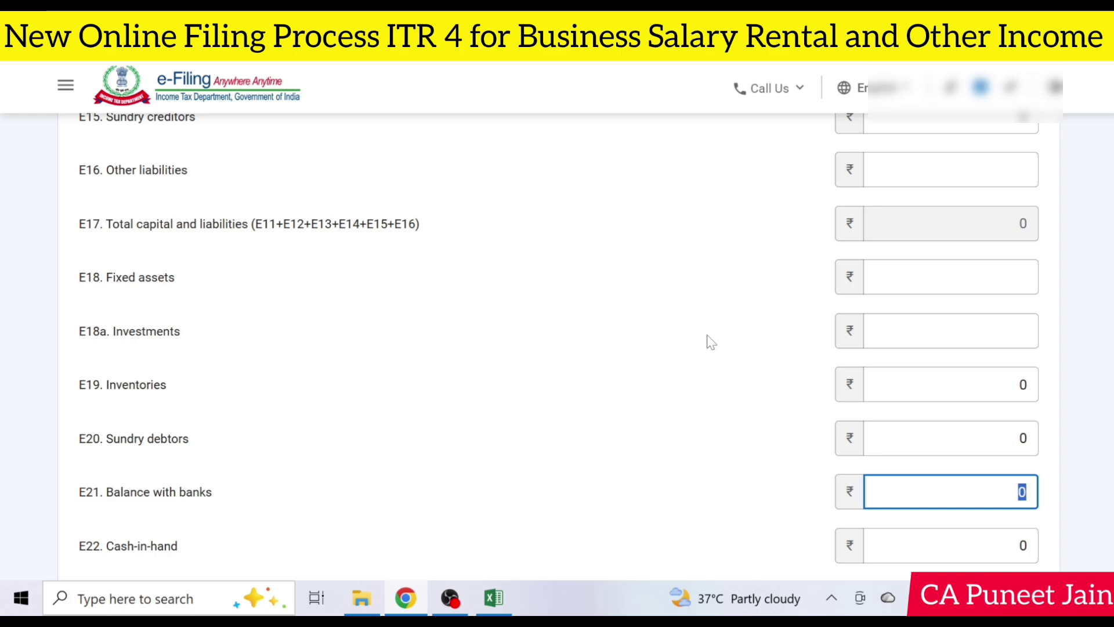
scroll(709, 341, down, 3)
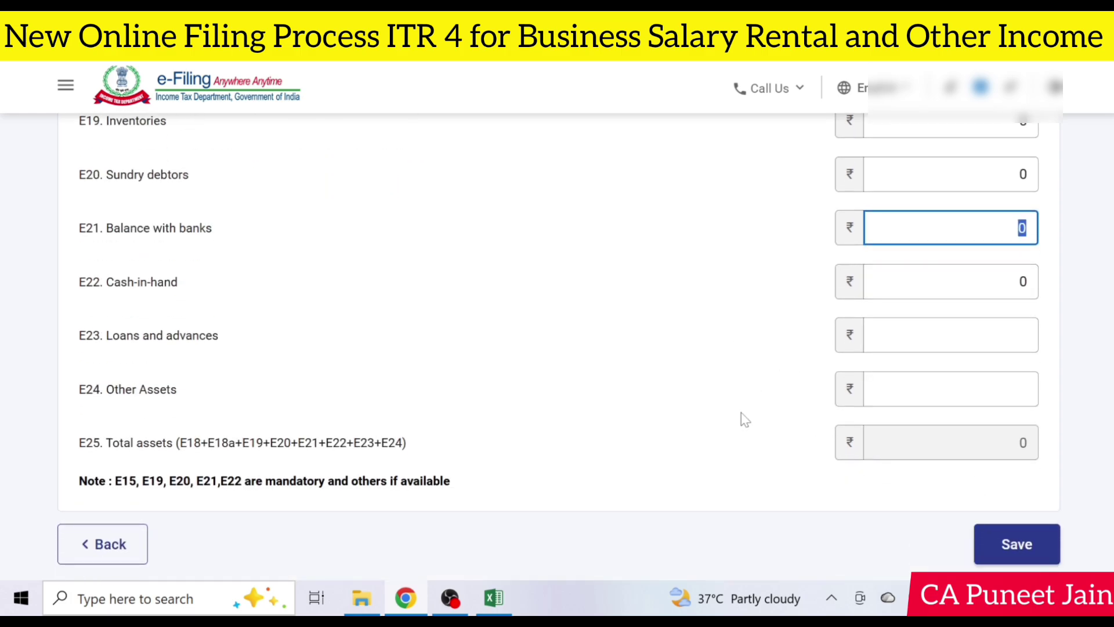
scroll(746, 419, up, 10)
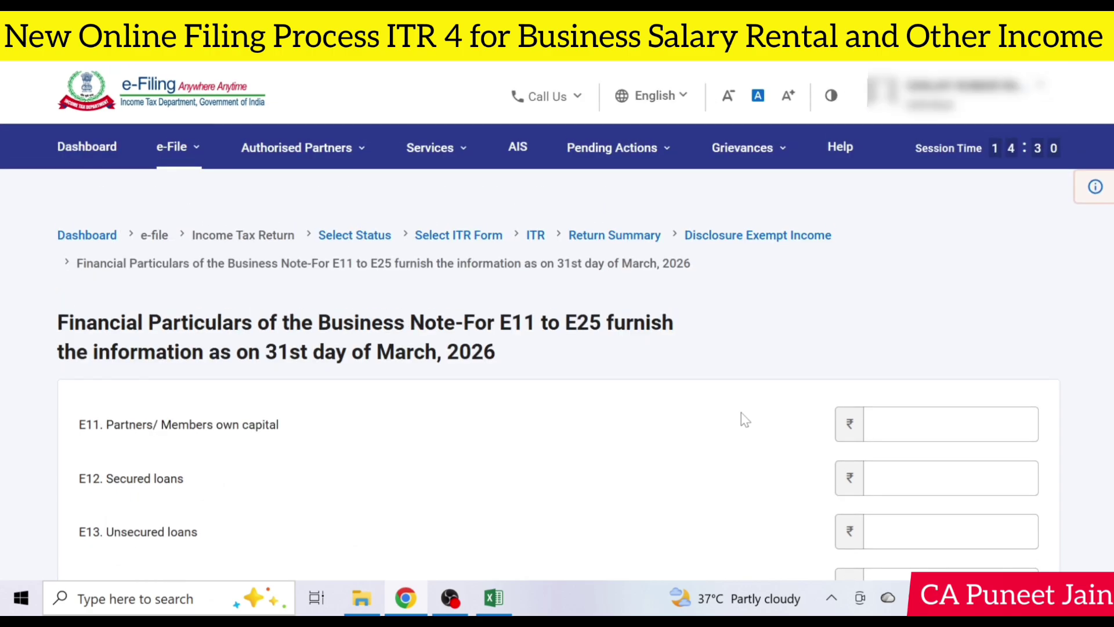
scroll(746, 420, down, 3)
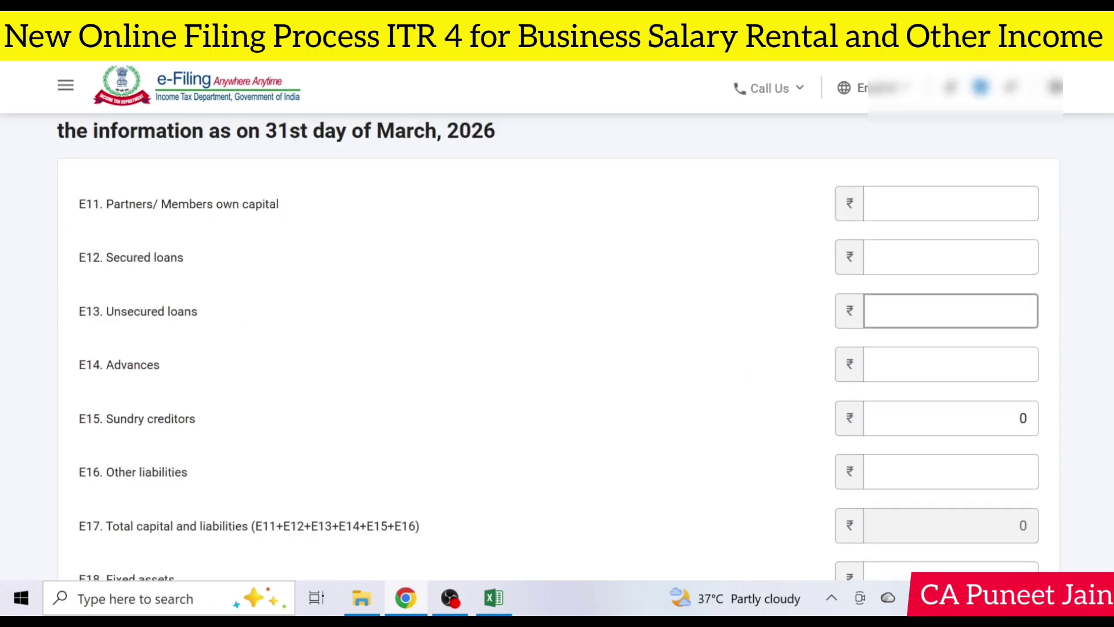
Leave the financial particulars, review the GSTIN and outward supplies entry form under the GST turnover information, and go back without saving.
scroll(900, 297, down, 10)
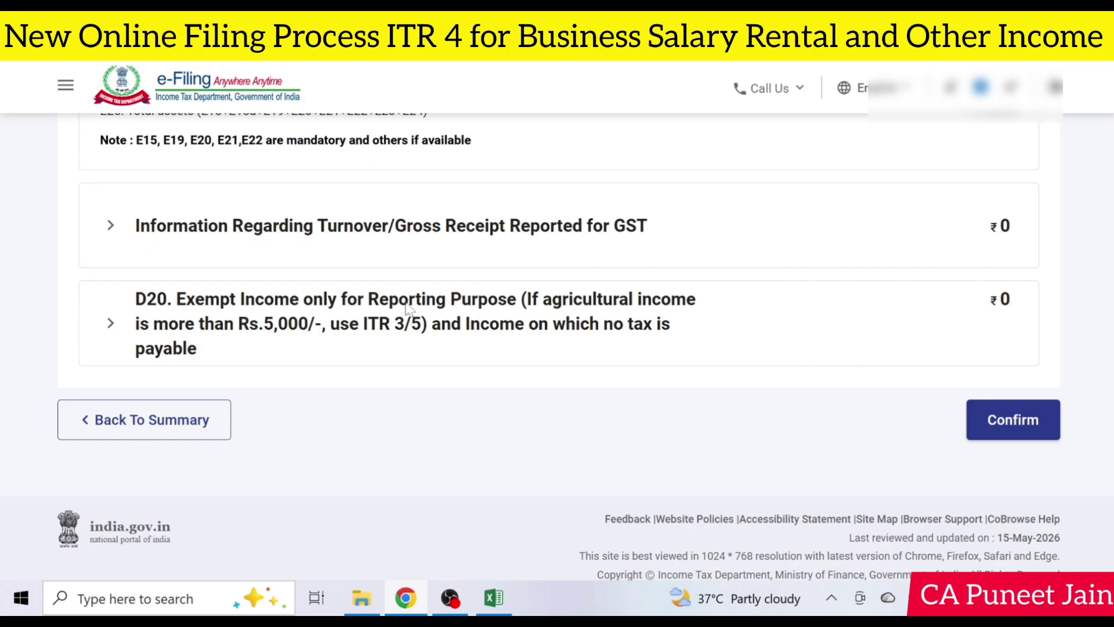
click(119, 235)
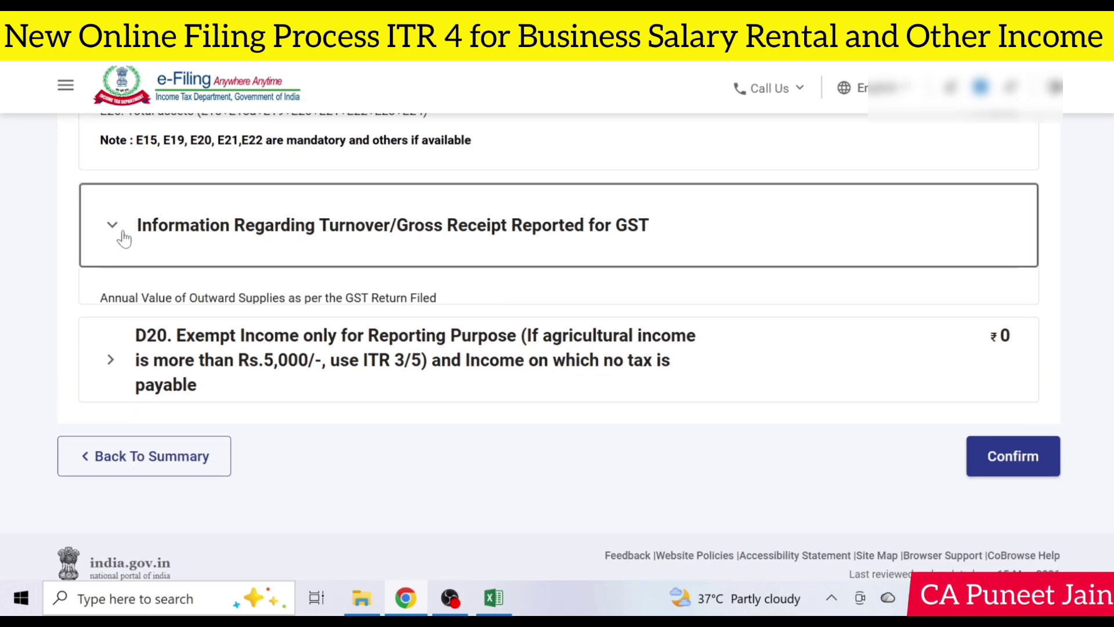
click(168, 372)
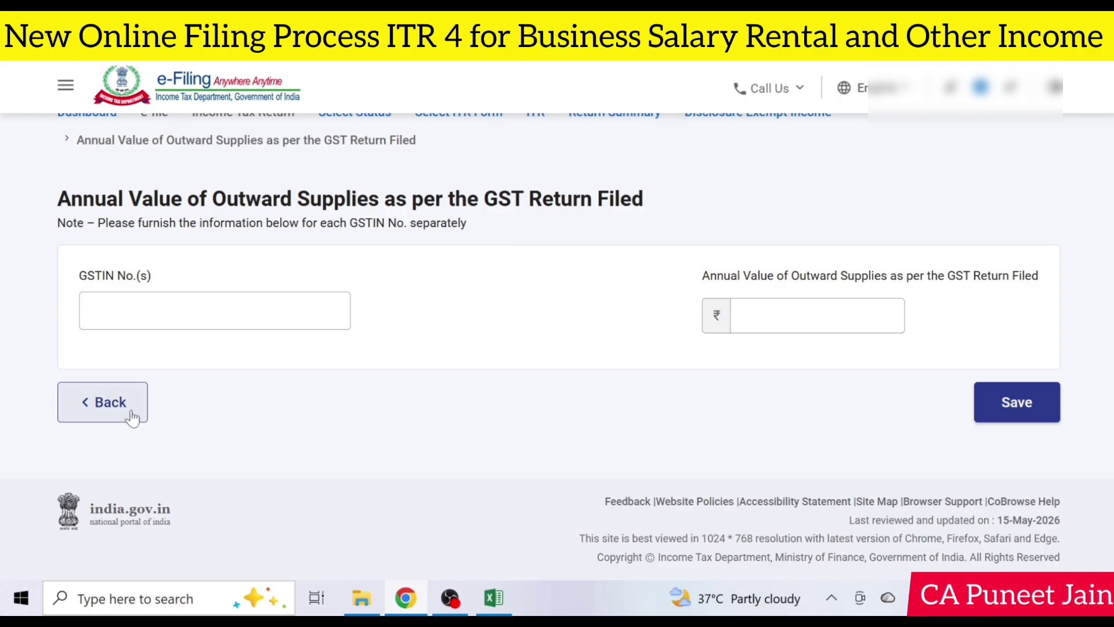
click(131, 409)
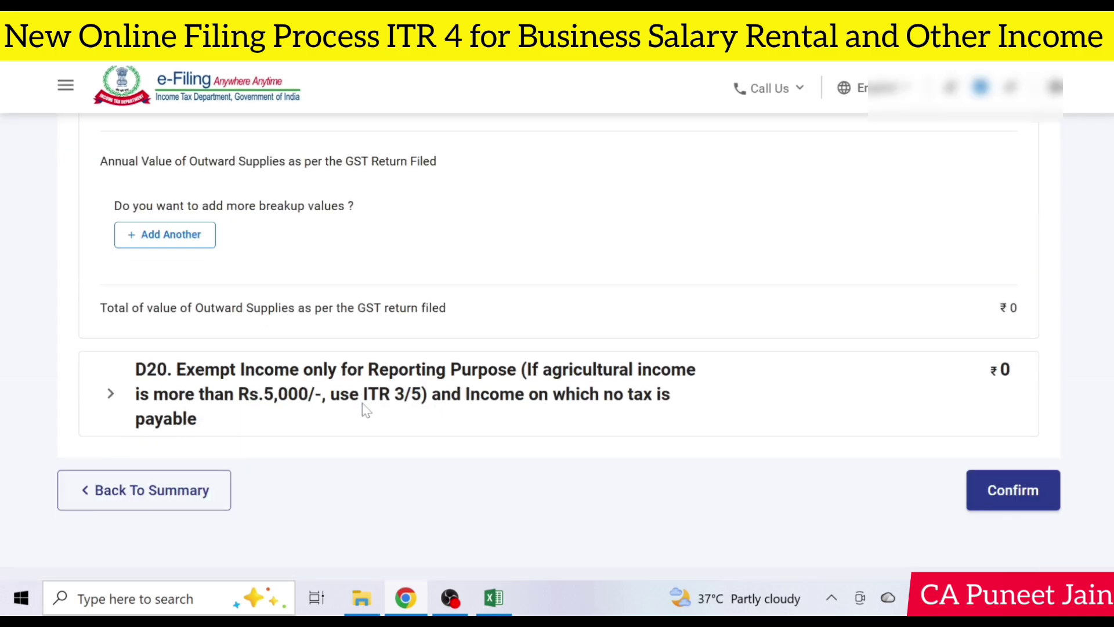
Look over the category options for a new D20 Exempt Income entry and return without saving.
click(172, 310)
scroll(383, 330, down, 2)
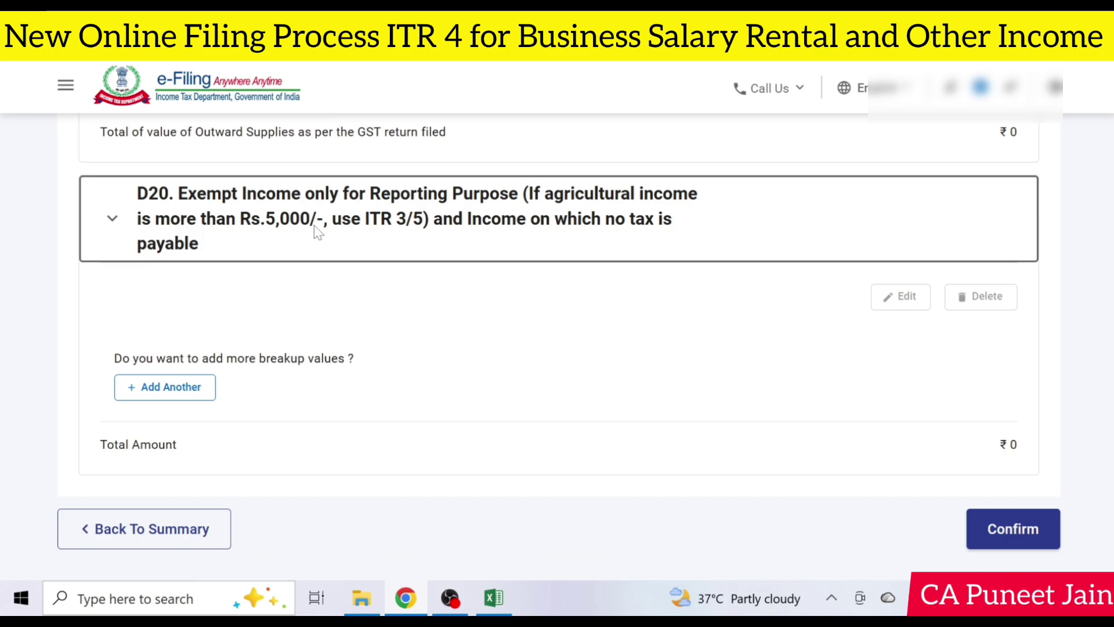
click(197, 394)
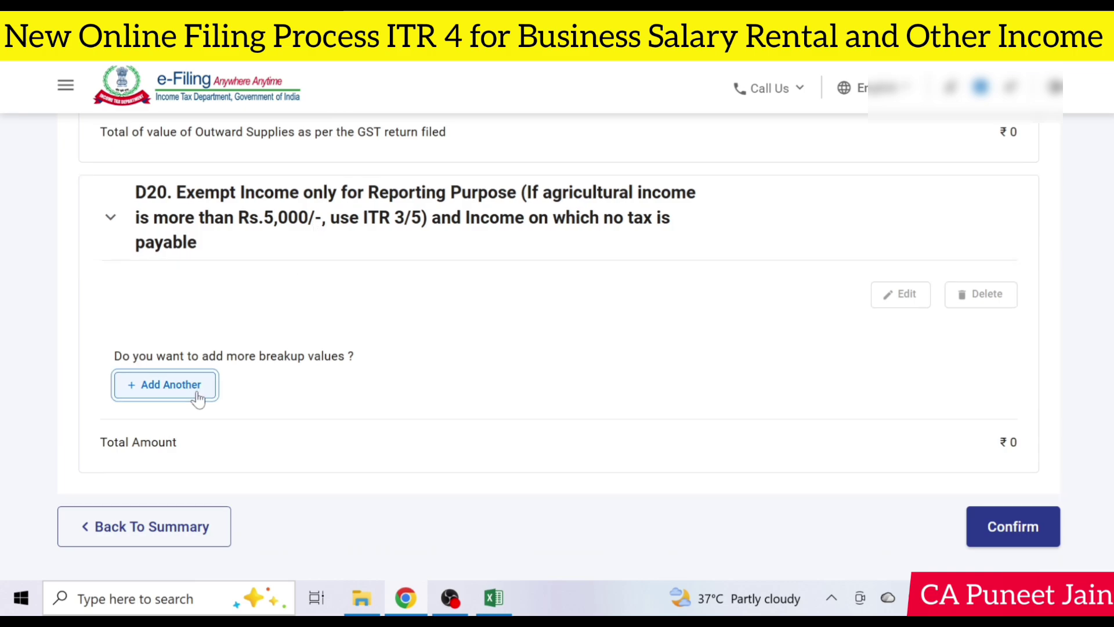
click(199, 380)
scroll(183, 278, down, 3)
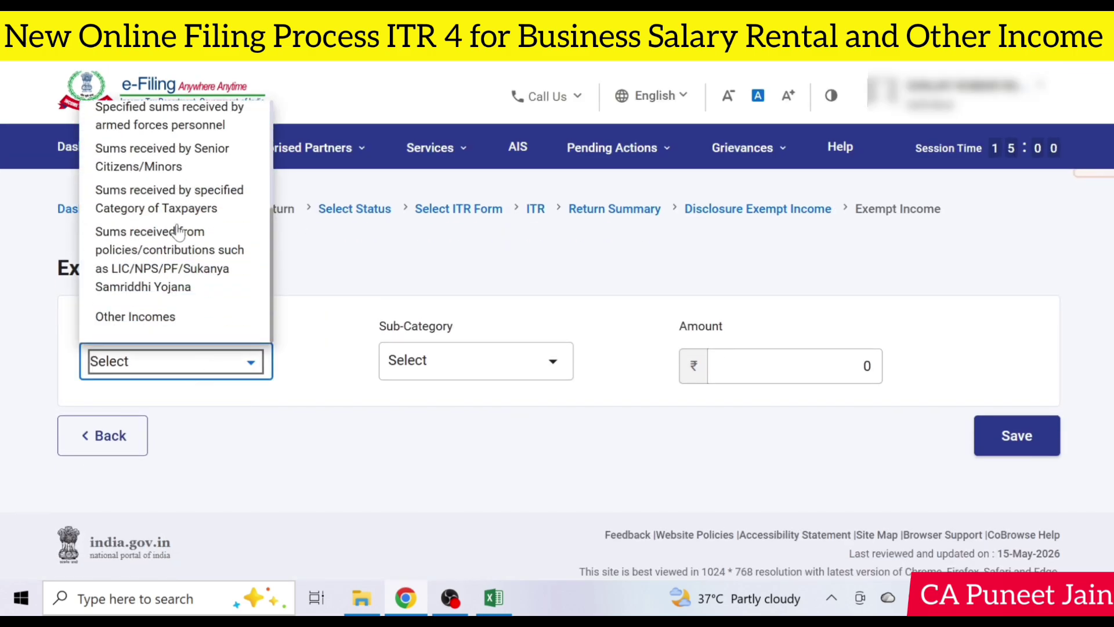
scroll(187, 304, up, 3)
click(350, 415)
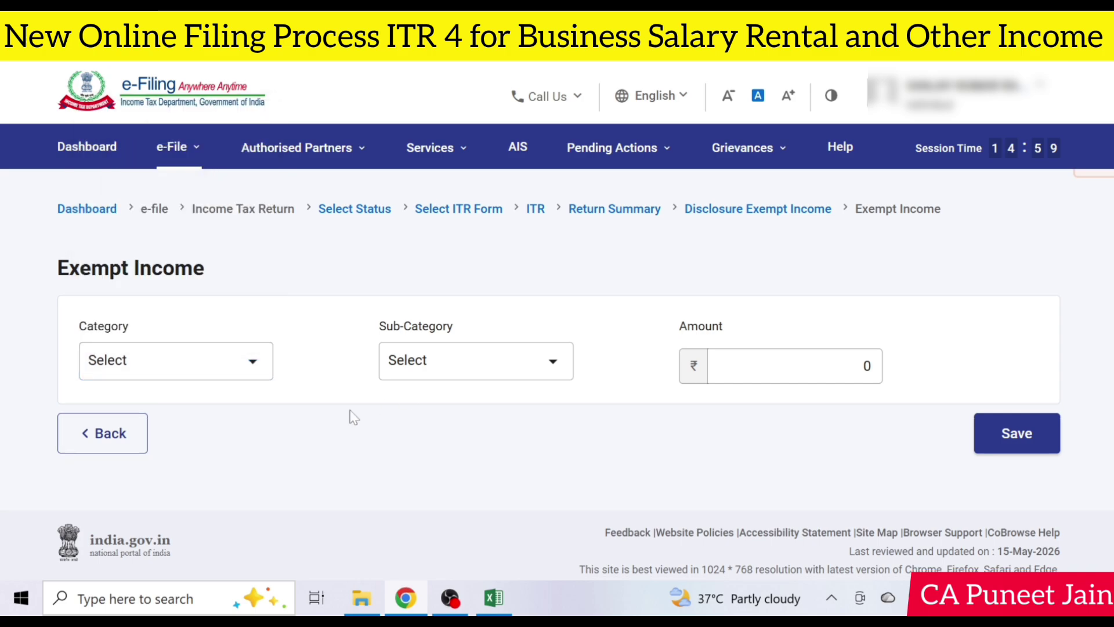
click(102, 435)
Confirm the Disclosure Exempt Income section and the LTCG u/s 112A section, leaving the sale consideration and acquisition cost blank.
scroll(671, 338, down, 15)
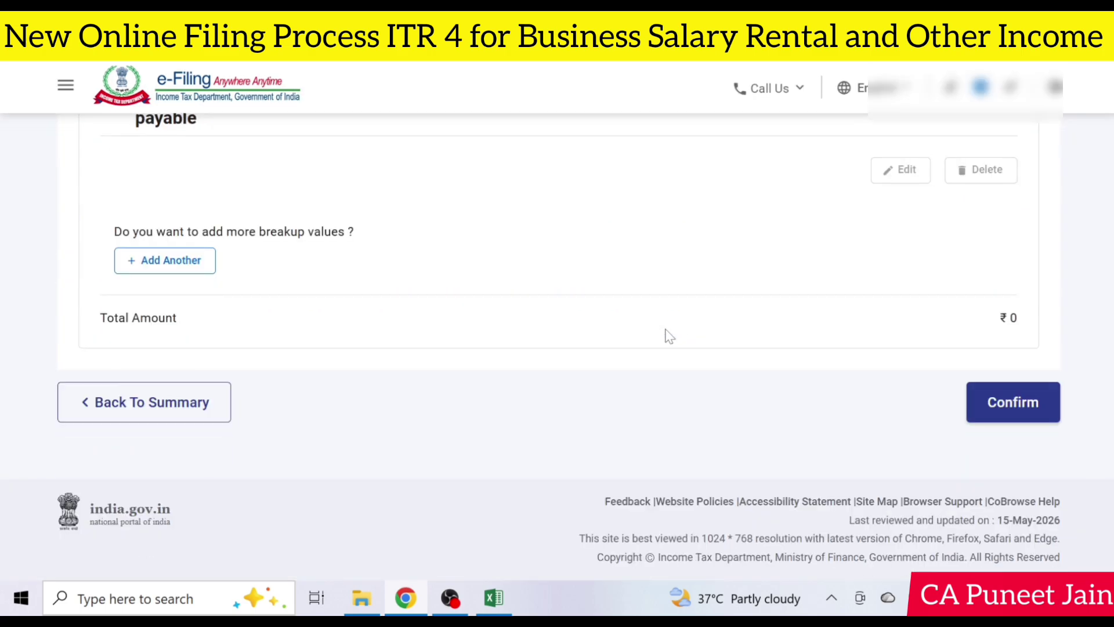
click(1023, 416)
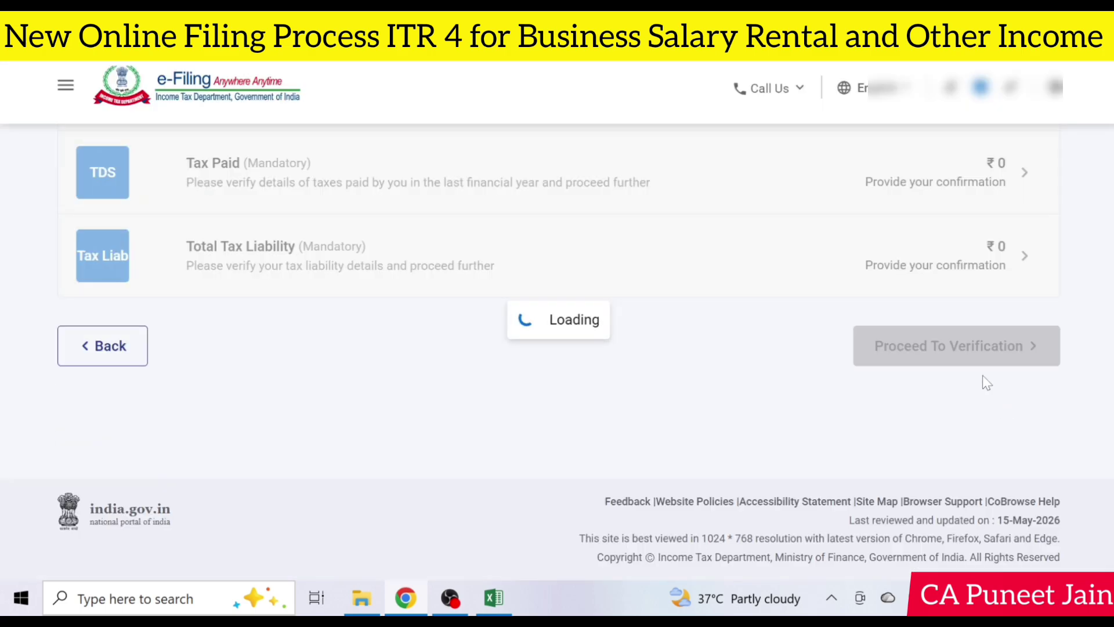
scroll(558, 346, up, 1)
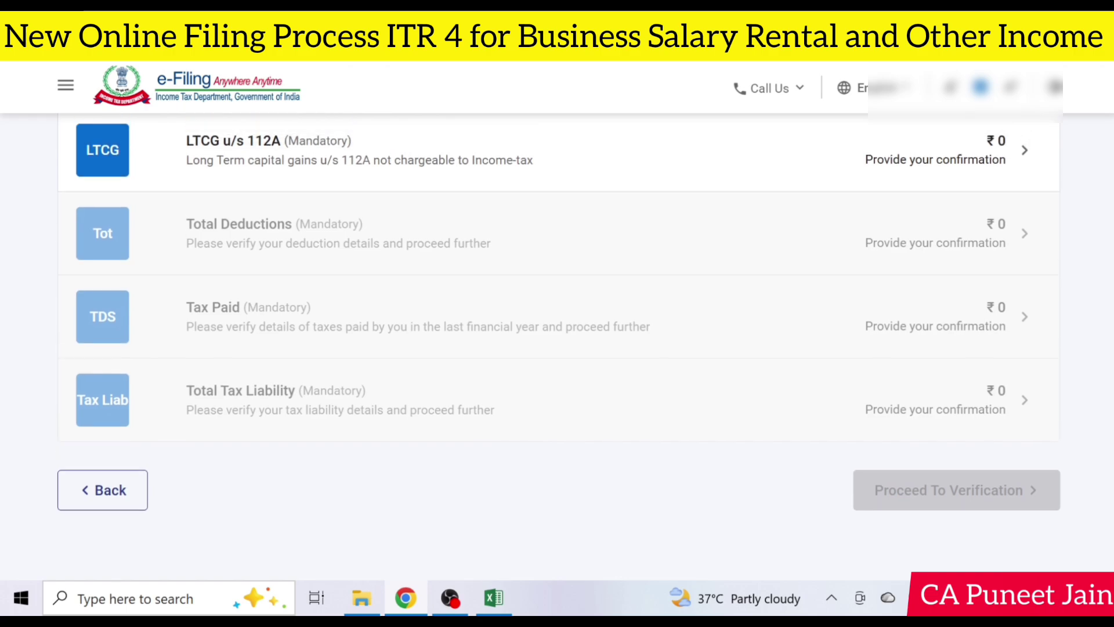
click(951, 144)
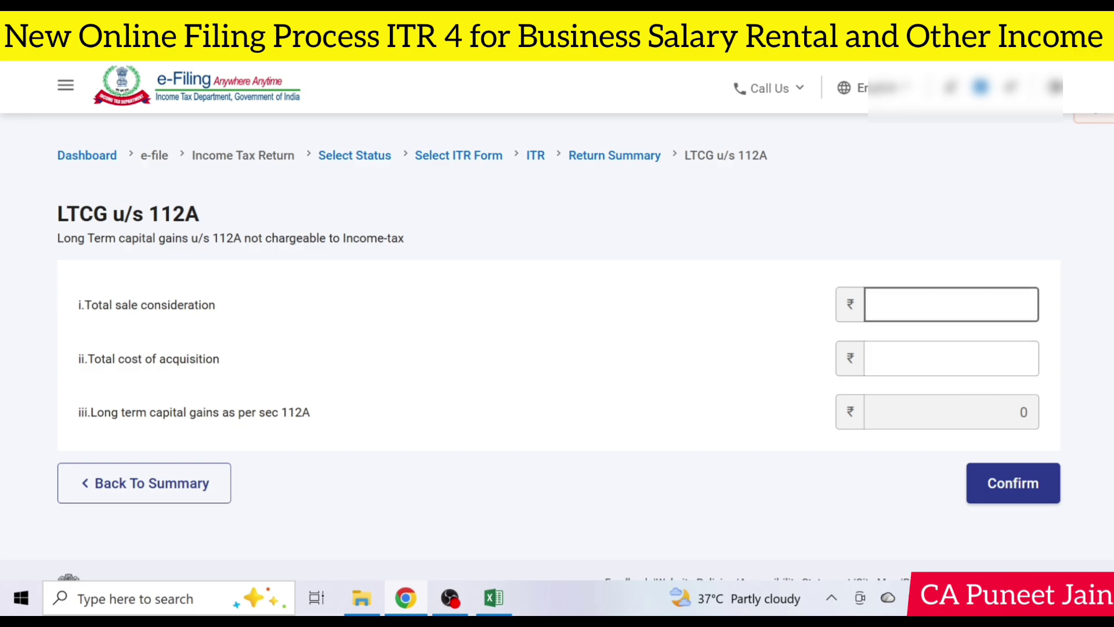
click(1011, 487)
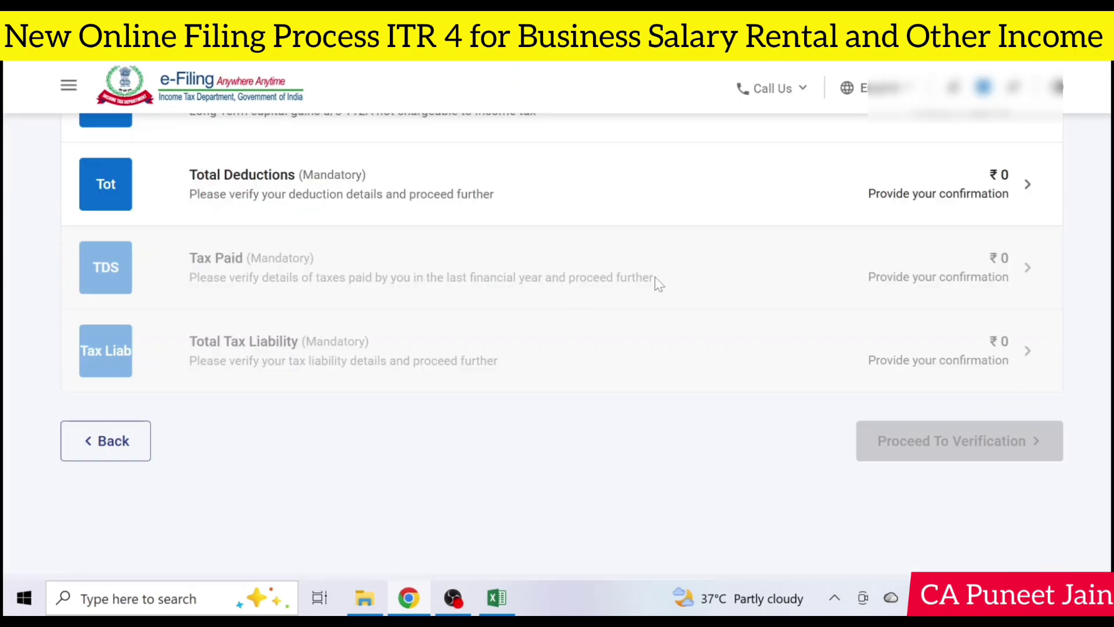
Open Total Deductions, look over C18a 80CCH to C19, and confirm the section.
click(859, 167)
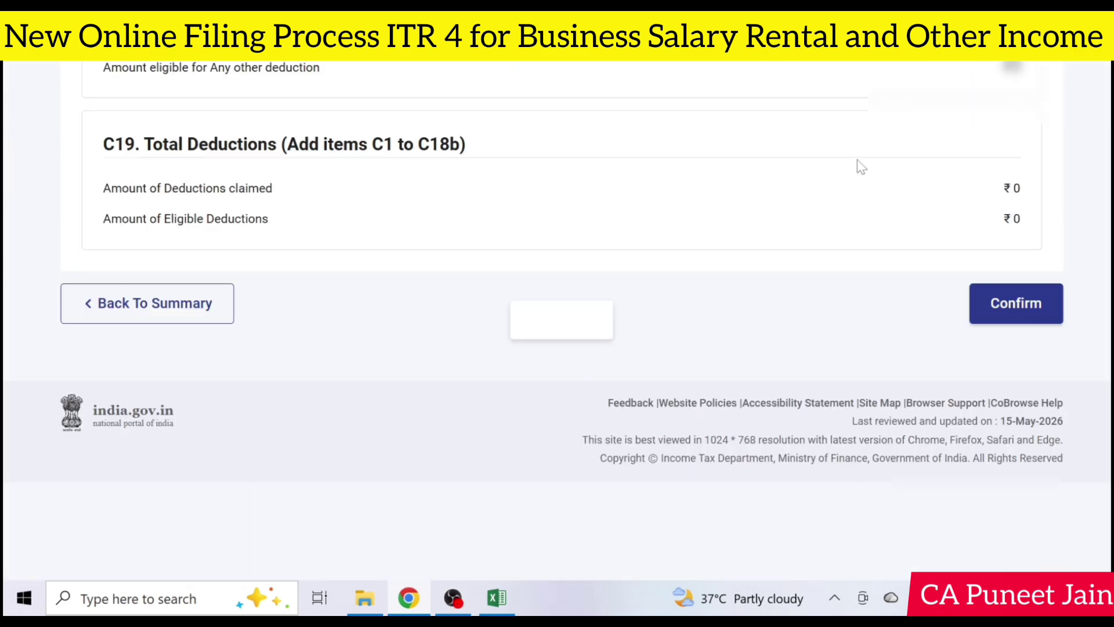
scroll(827, 267, down, 3)
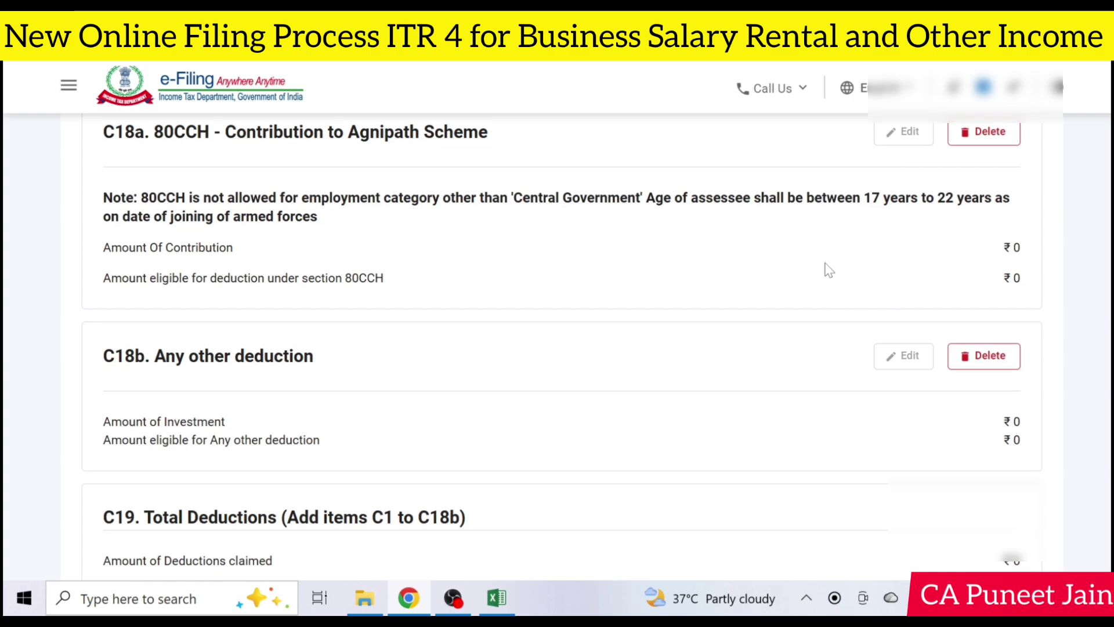
scroll(829, 270, down, 4)
click(1020, 459)
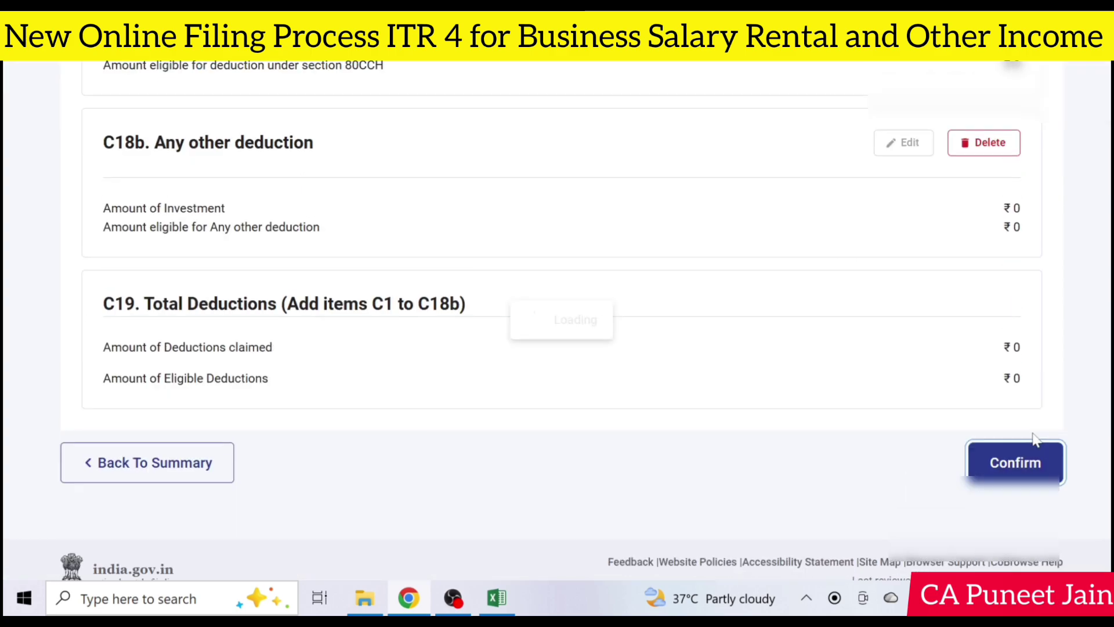
scroll(1102, 436, down, 2)
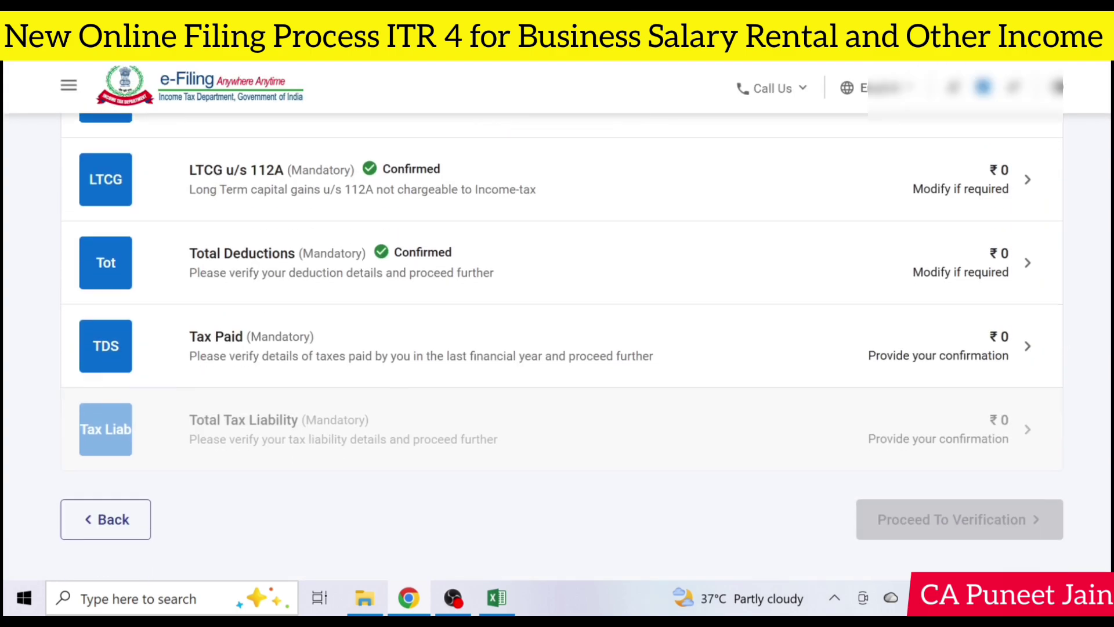
Open Tax Paid, expand schedules TDS1 and TDS2(i), and open a new entry for TDS on income other than salary.
click(989, 353)
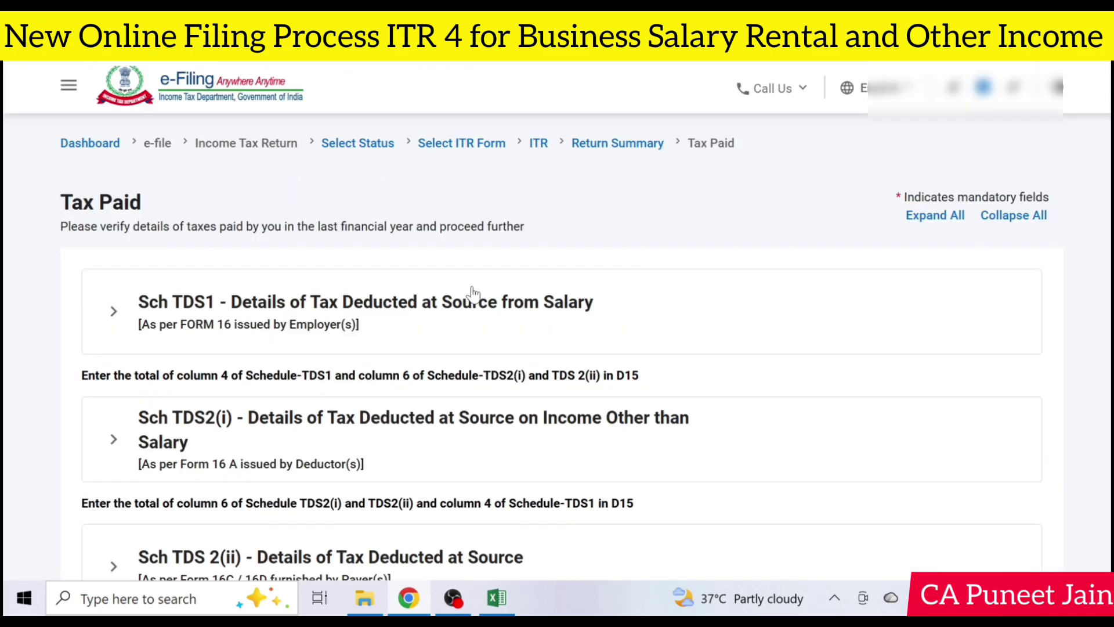
click(325, 419)
scroll(360, 395, down, 4)
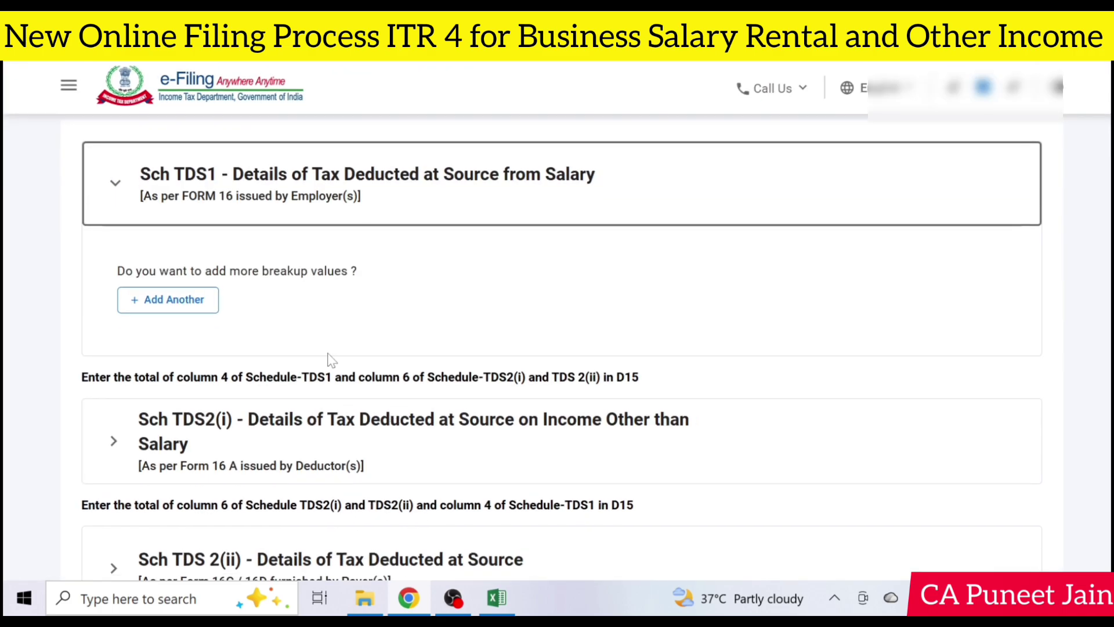
click(208, 445)
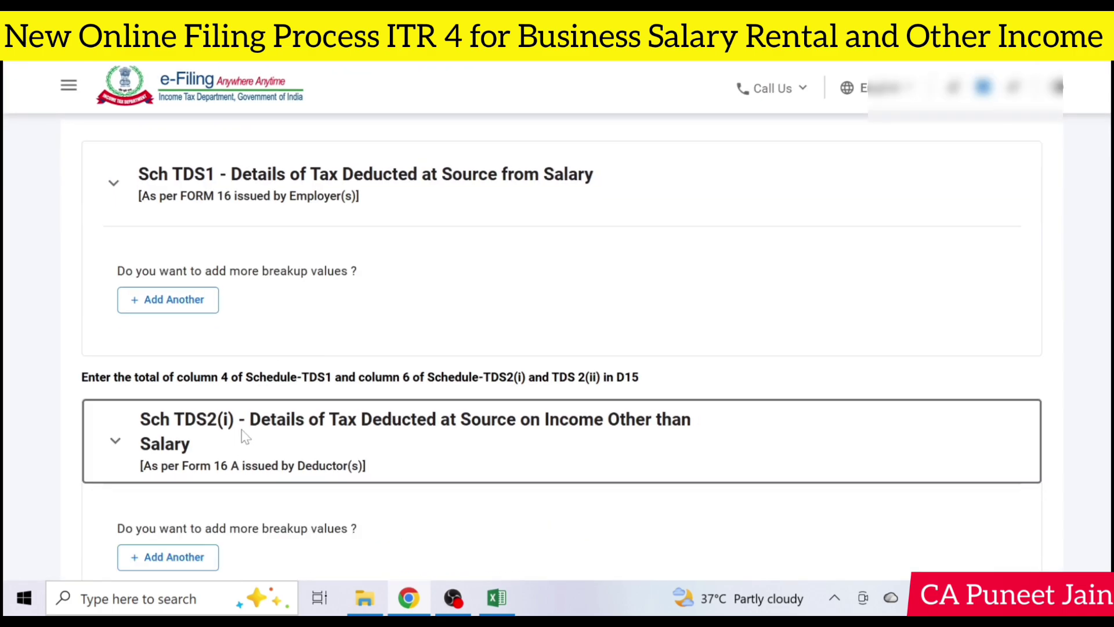
scroll(249, 429, down, 3)
click(169, 383)
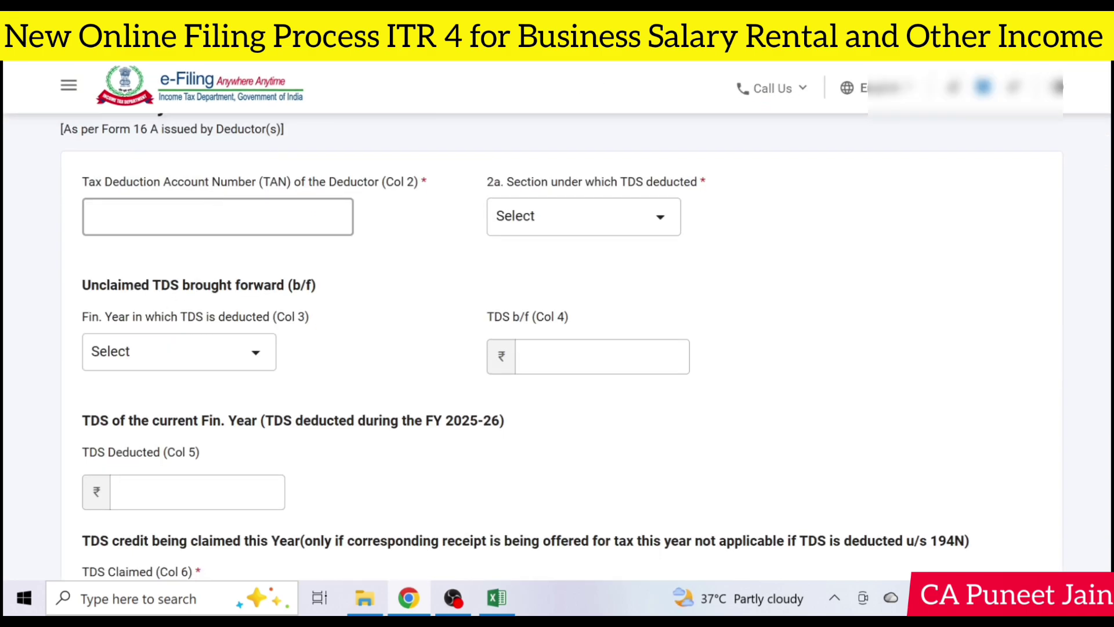
Examine the TDS2(i) entry fields, including the section options, TDS deducted, TDS claimed, gross amount and head of income.
click(652, 224)
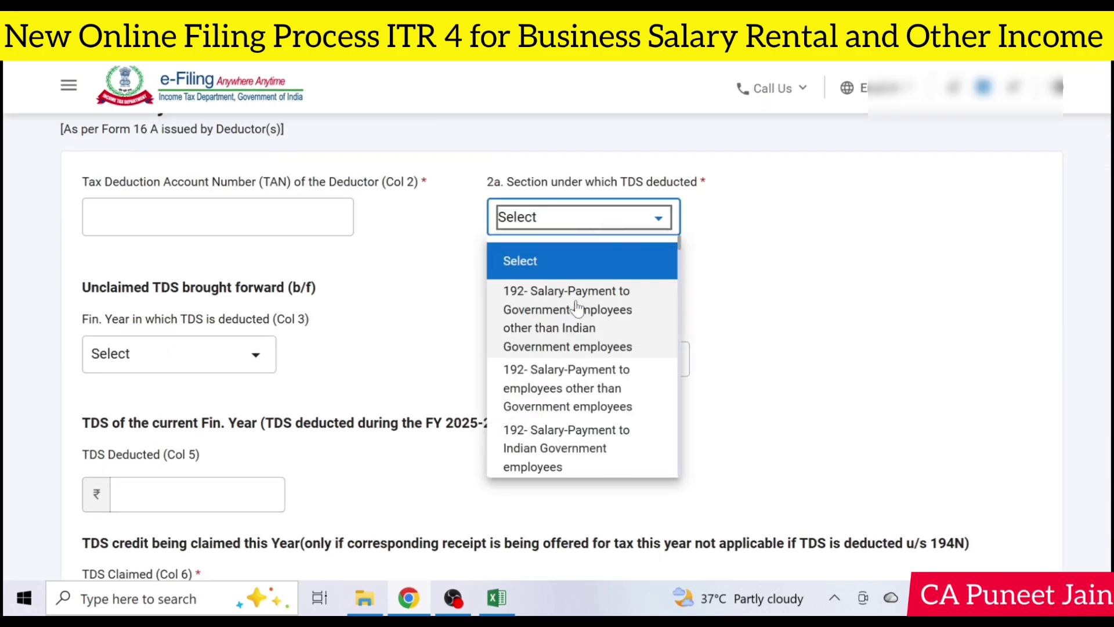
click(940, 287)
scroll(288, 365, down, 3)
click(197, 316)
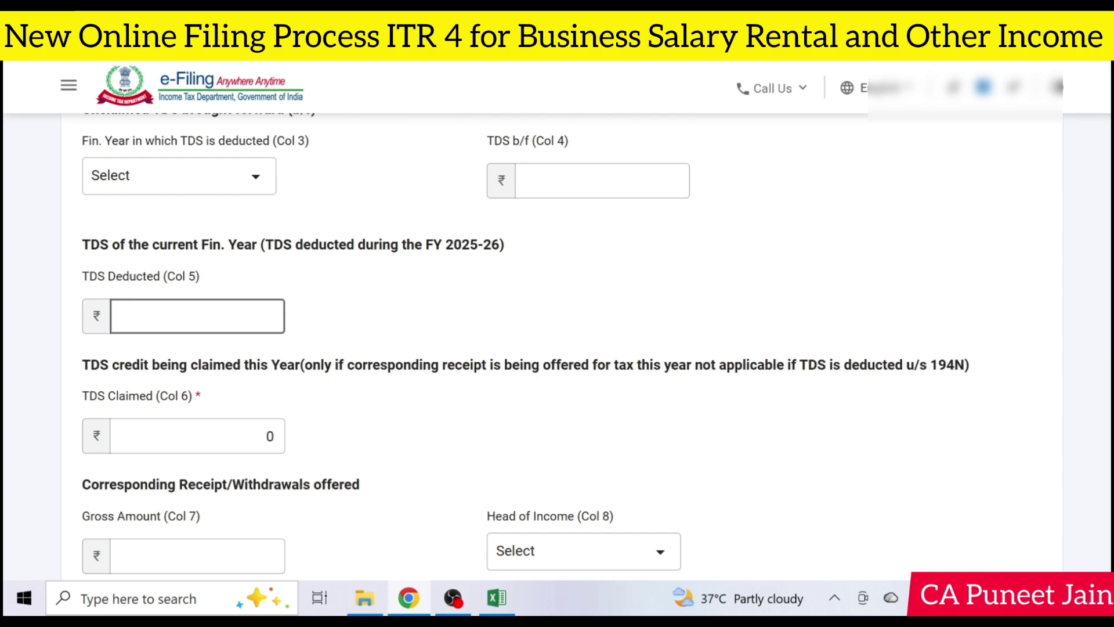
scroll(197, 317, down, 1)
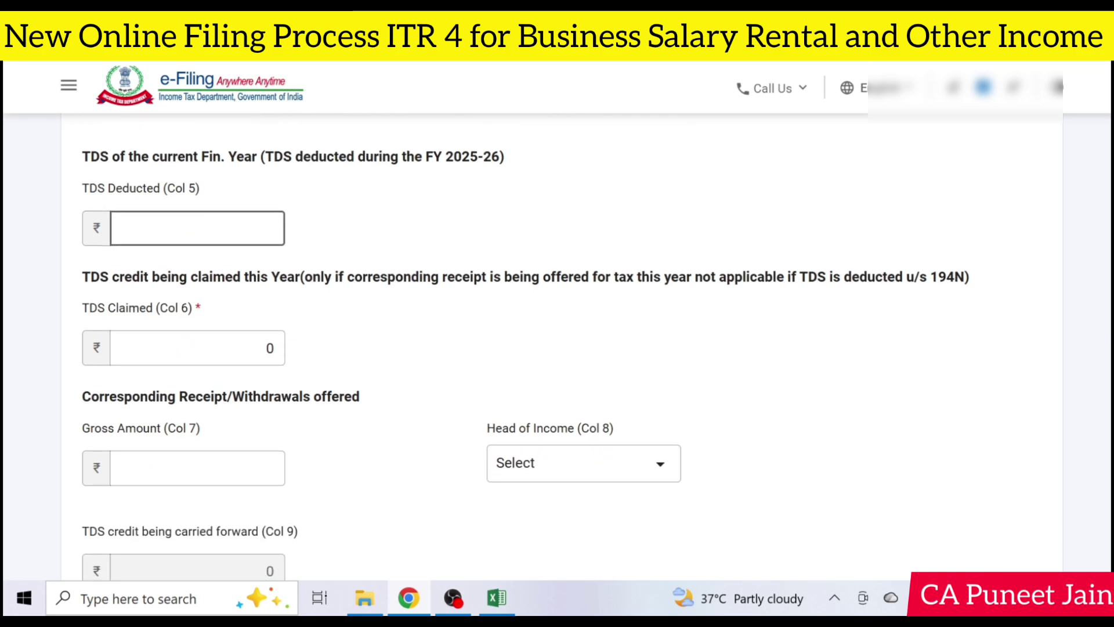
scroll(455, 290, down, 1)
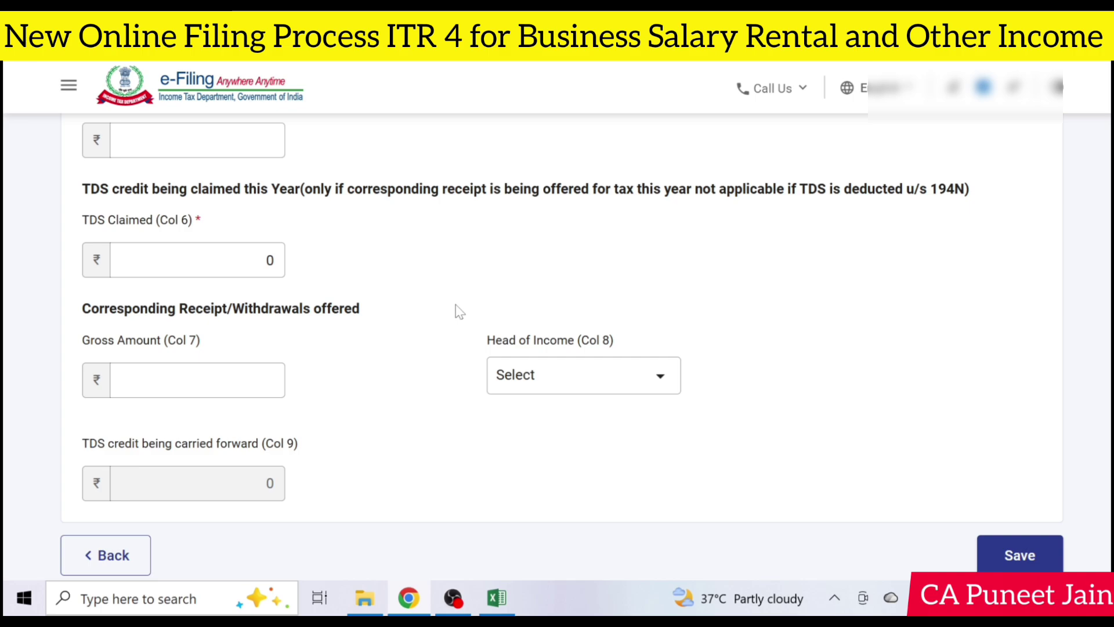
scroll(455, 311, up, 10)
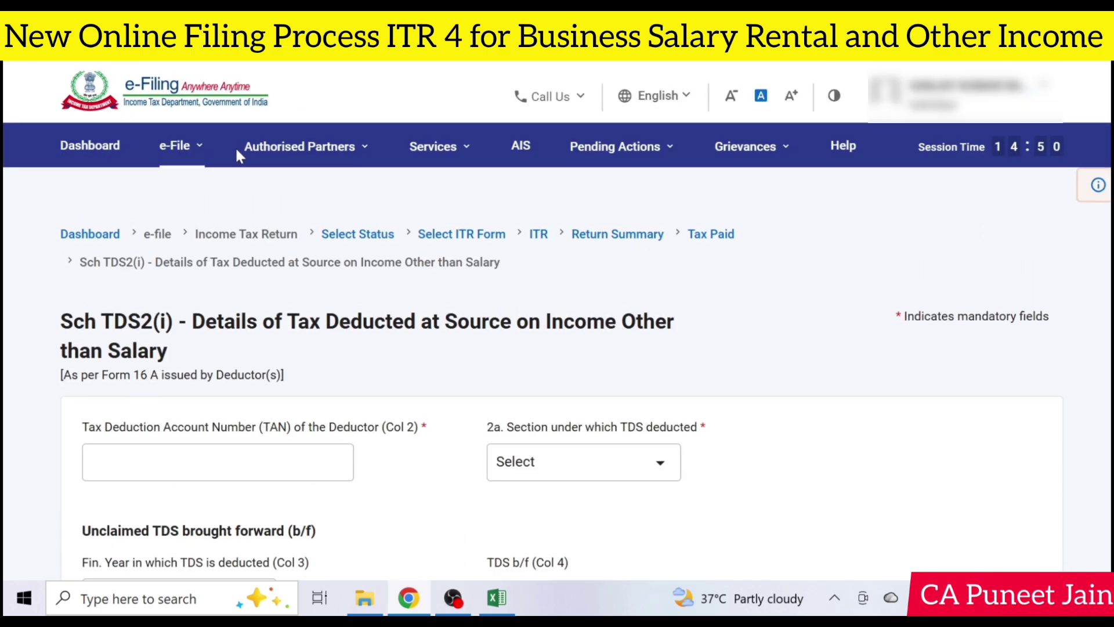
Switch to TRACES to view Form 26AS, accept the Form 16/16A usage terms, and open the Annual Tax Statement page.
click(182, 164)
mouse_move(267, 203)
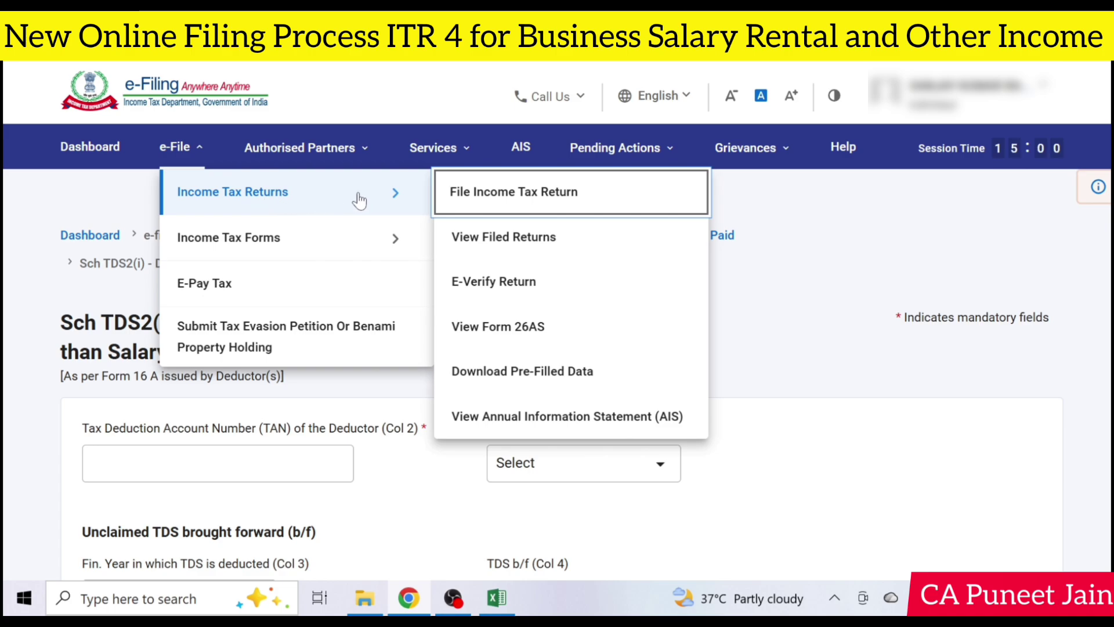
click(575, 330)
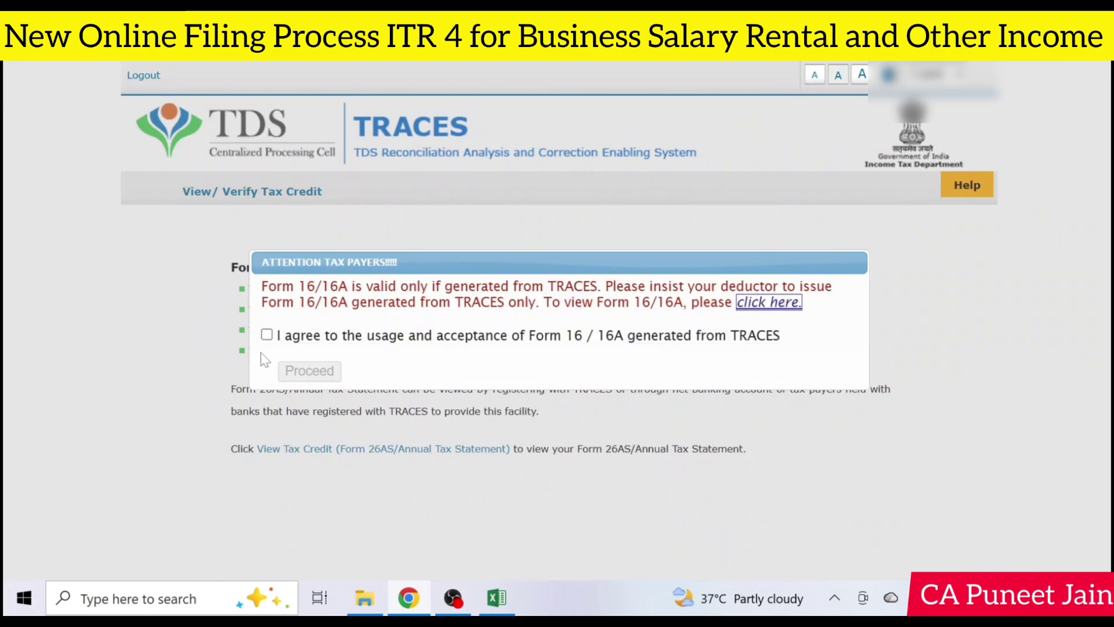
click(269, 332)
click(312, 372)
click(439, 449)
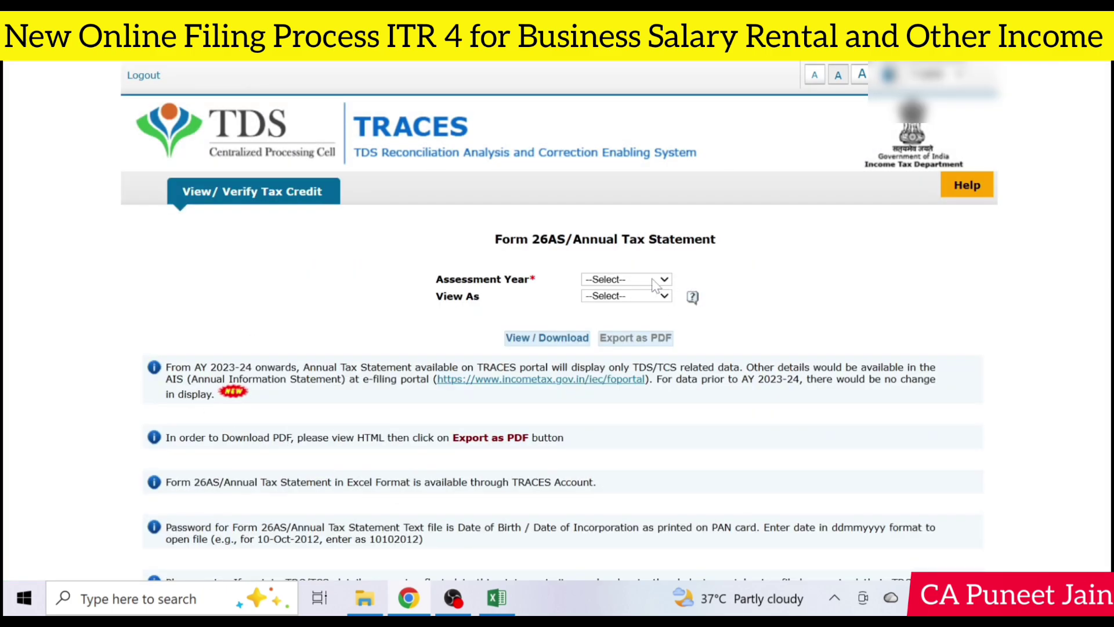
View the Form 26AS tax statement for assessment year 2026-27 in HTML format.
click(655, 282)
scroll(625, 566, down, 2)
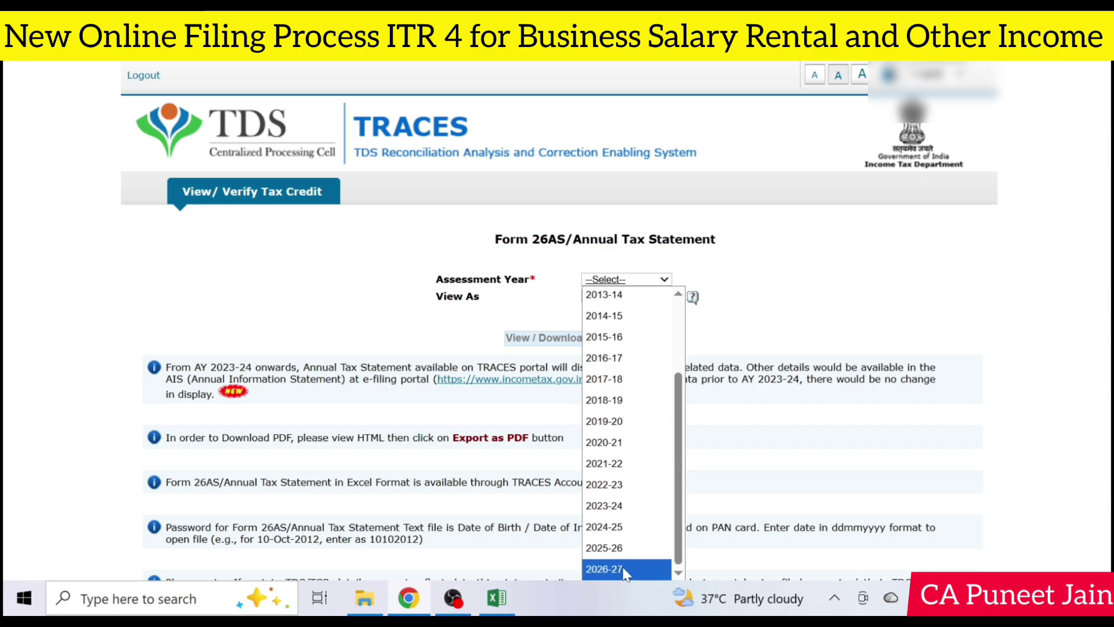
click(625, 570)
click(624, 296)
click(606, 329)
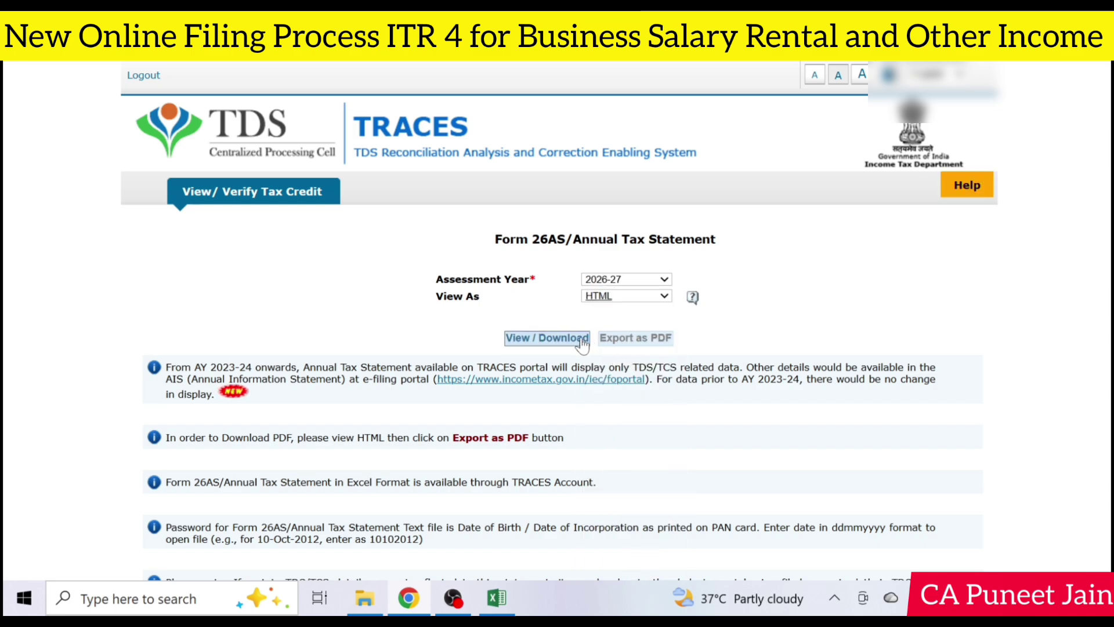
click(582, 342)
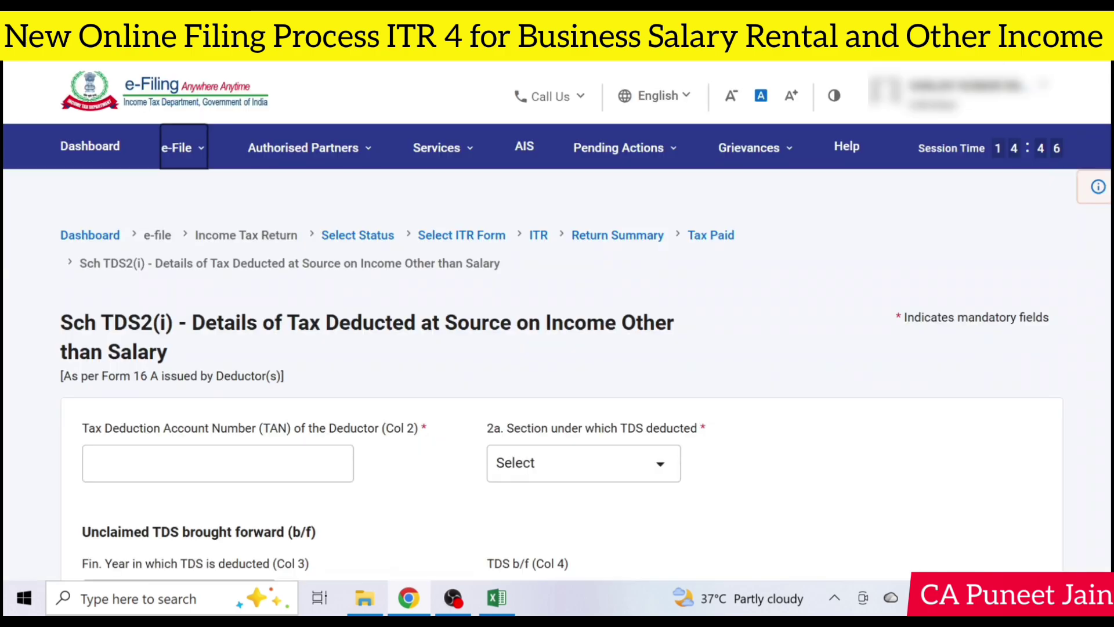
Switch to the Compliance Portal and view the Annual Information Statement (AIS).
click(439, 147)
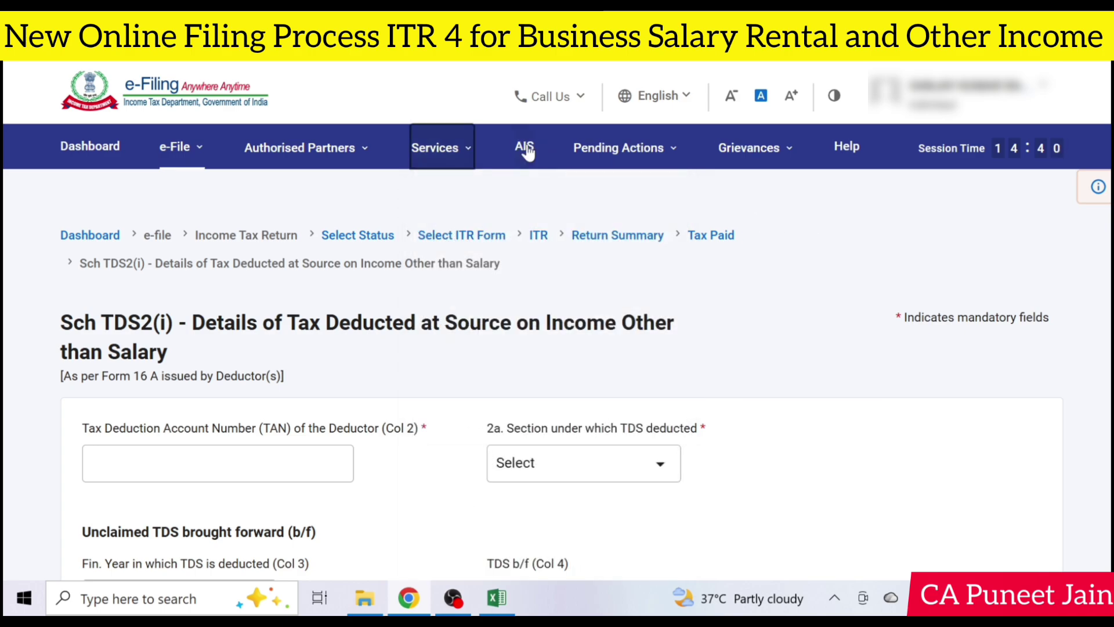
click(524, 149)
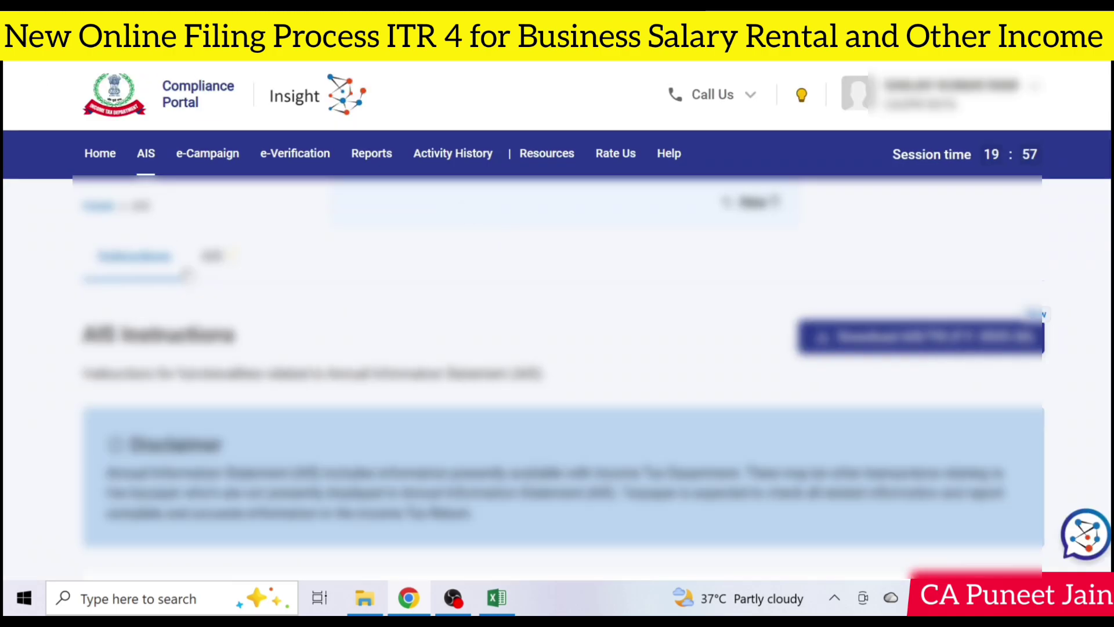
click(230, 256)
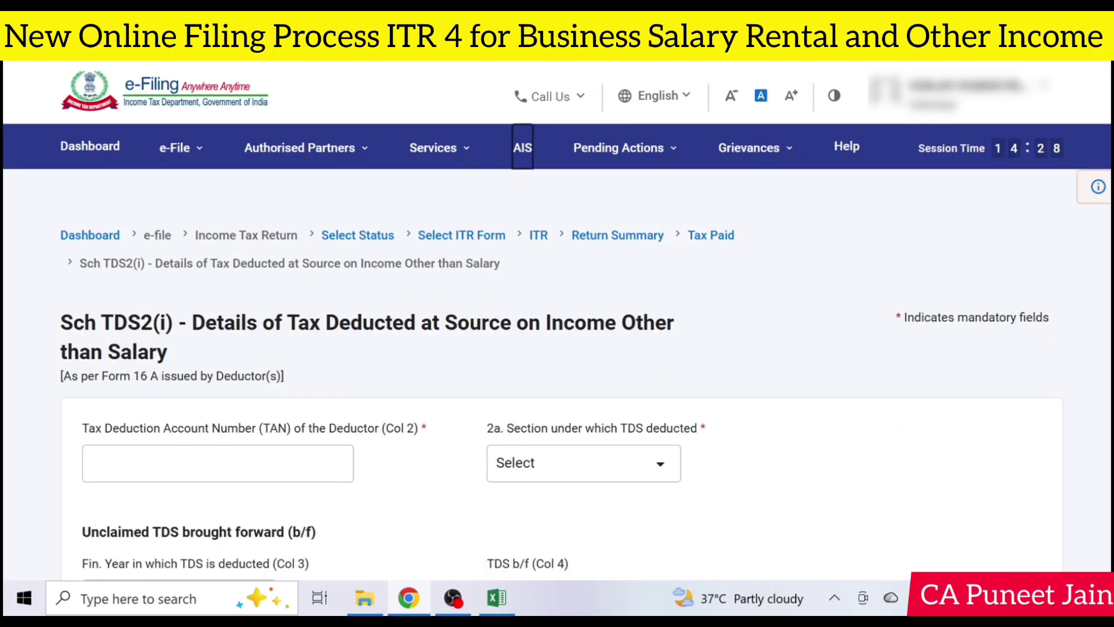
Leave the TDS2(i) entry form without saving and confirm the Tax Paid section.
scroll(435, 304, down, 10)
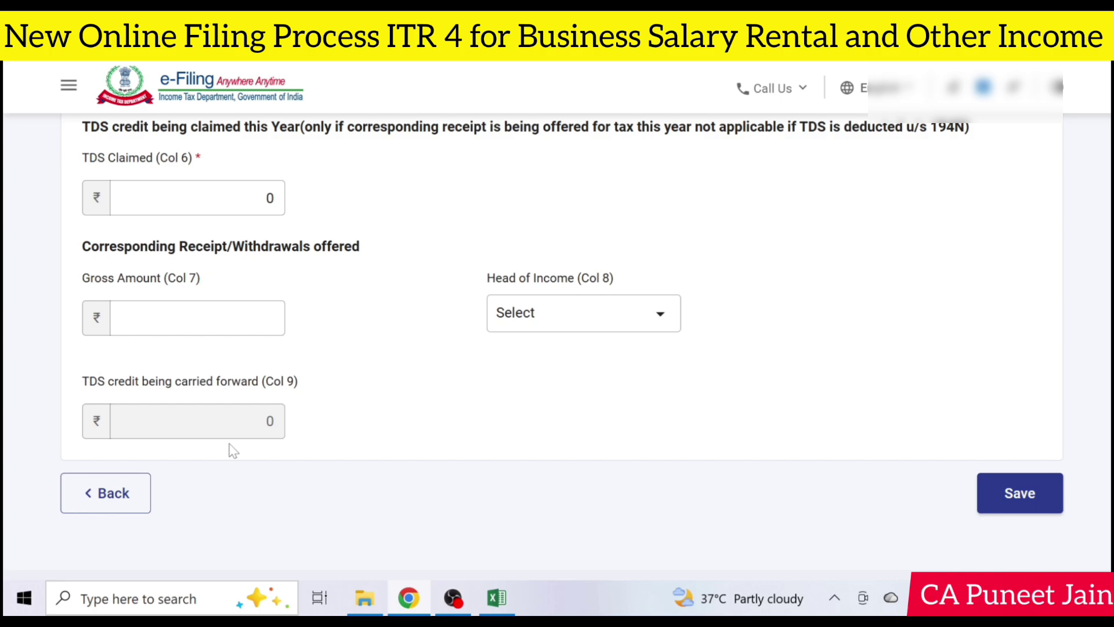
click(145, 490)
scroll(674, 390, down, 5)
scroll(681, 390, down, 5)
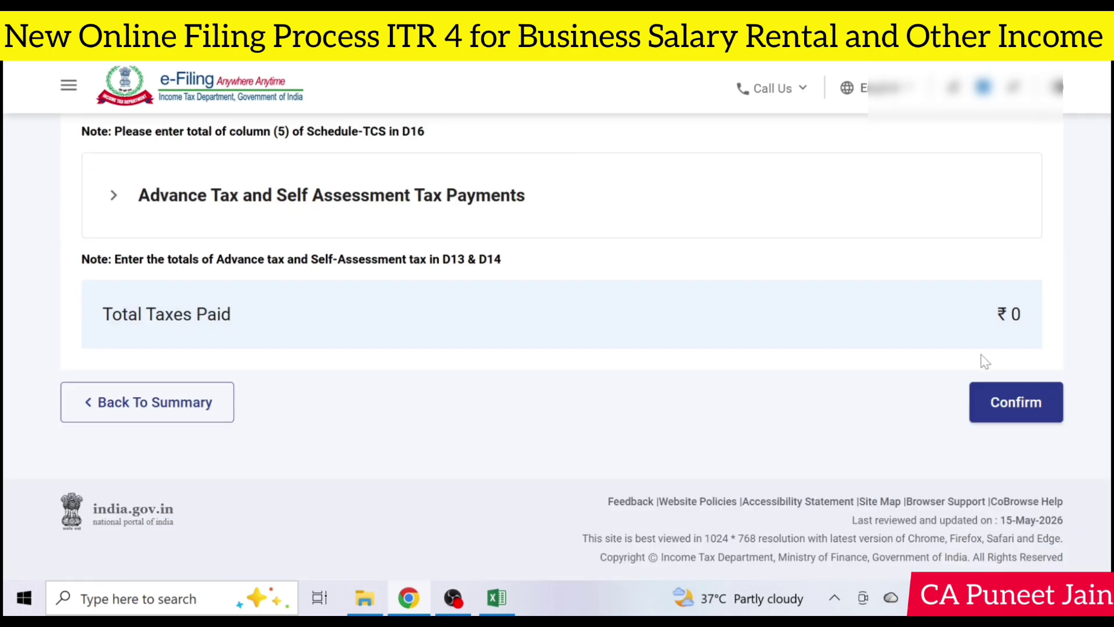
click(1048, 403)
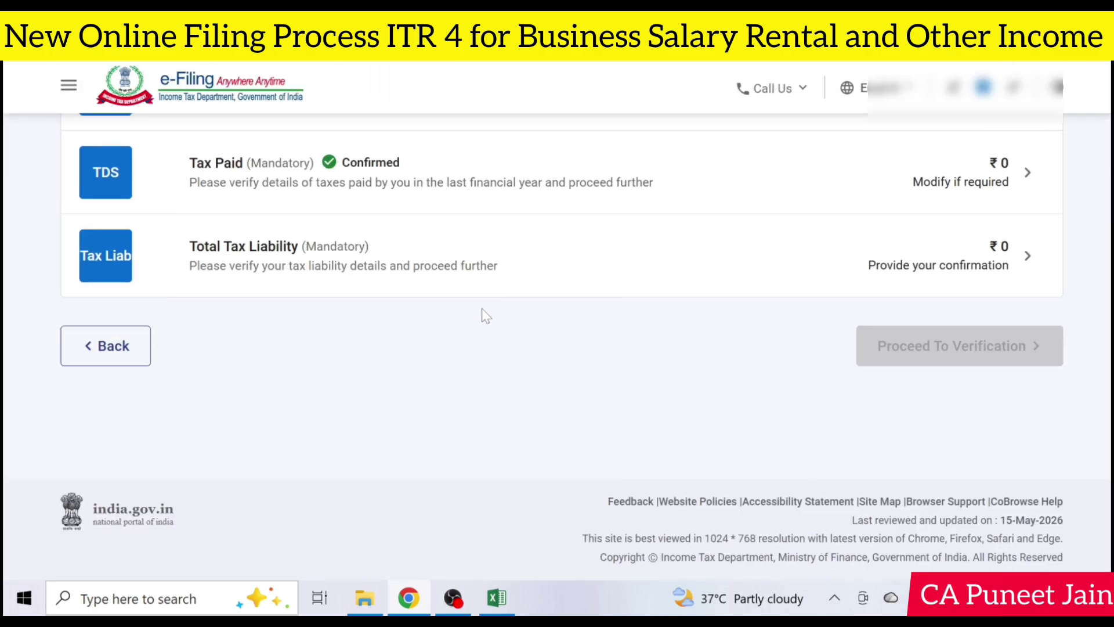
Inspect the entry form for advance and self-assessment tax payments in Tax Paid, leave it unsaved, and reconfirm the section.
click(725, 188)
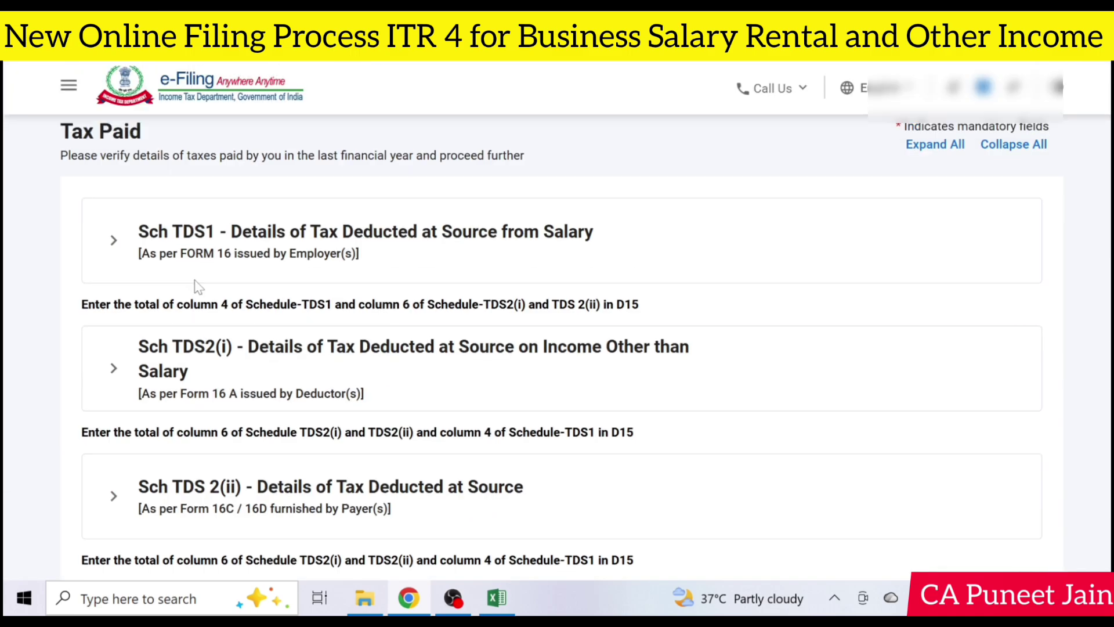
scroll(172, 485, down, 5)
click(172, 486)
scroll(172, 485, down, 4)
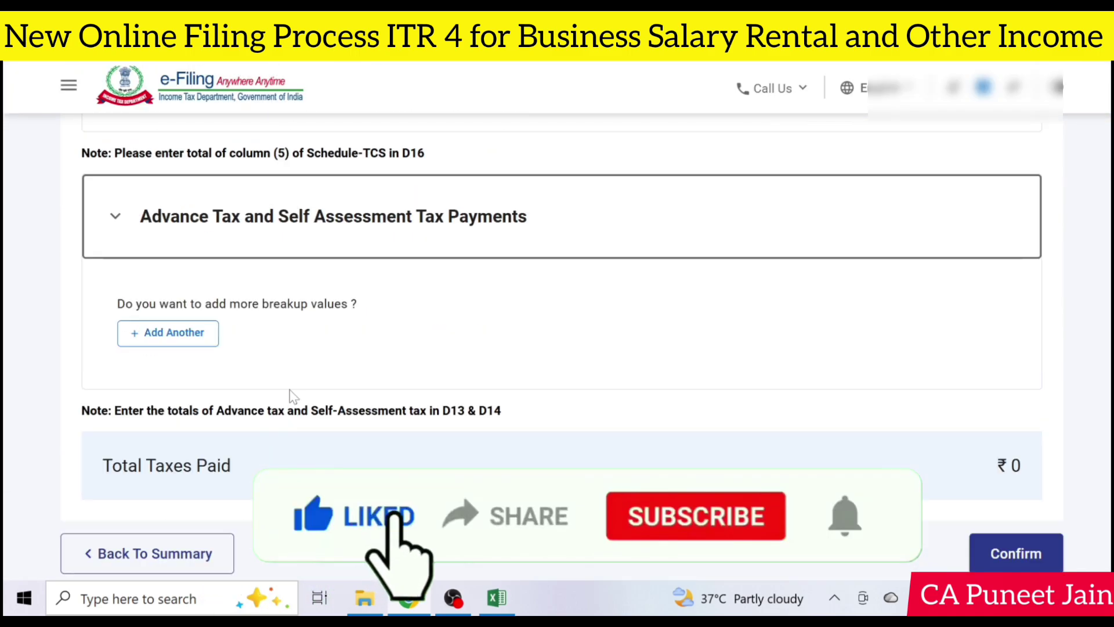
click(179, 335)
scroll(186, 348, down, 3)
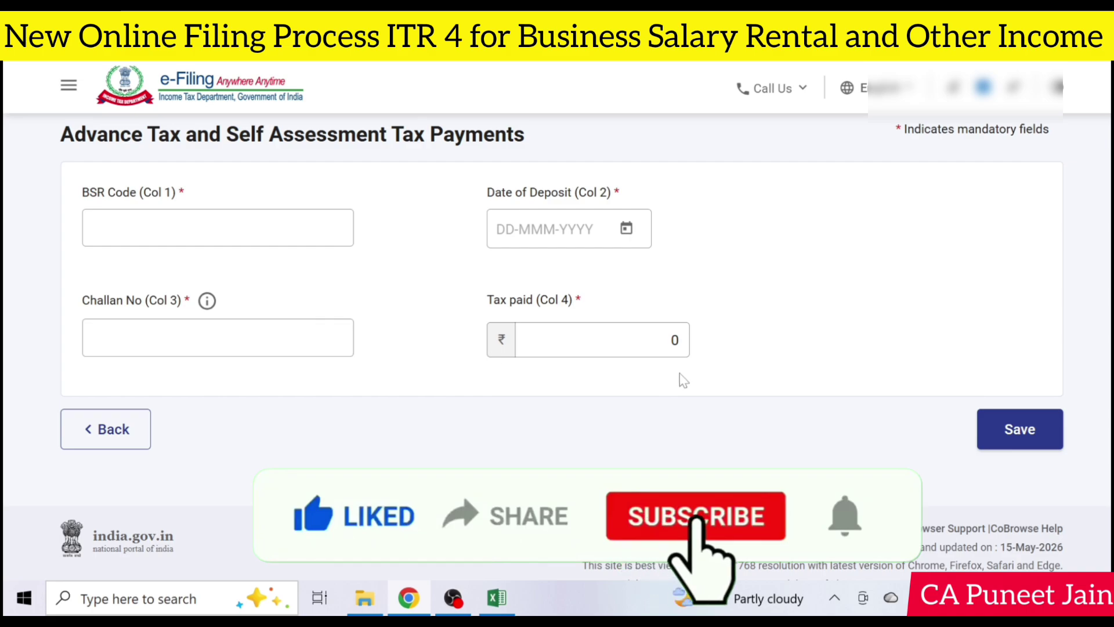
click(83, 430)
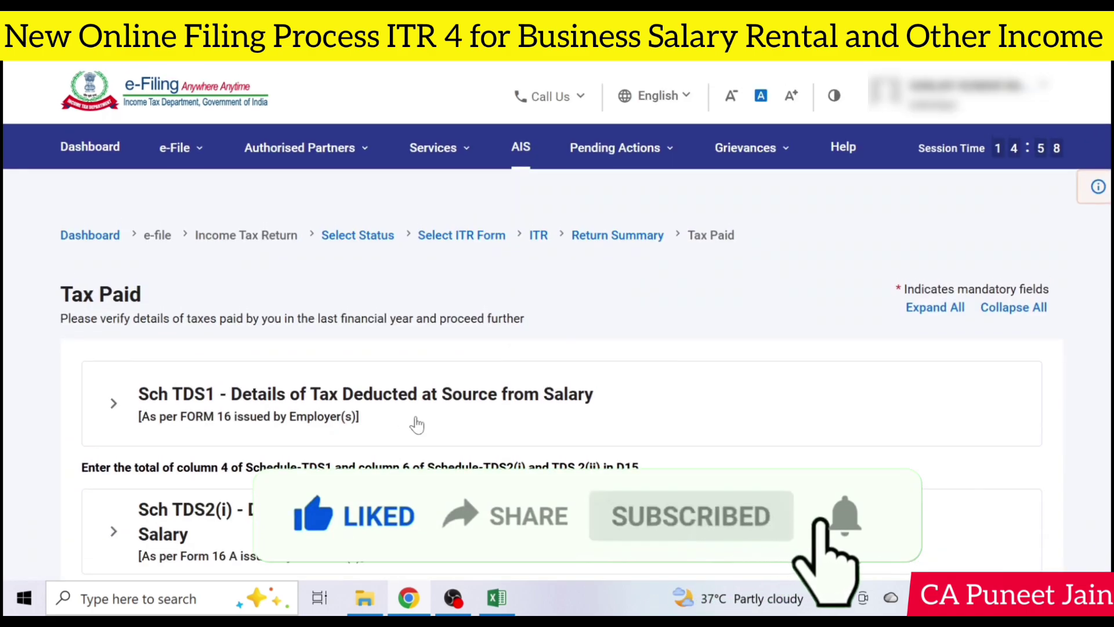
scroll(418, 426, down, 10)
click(992, 410)
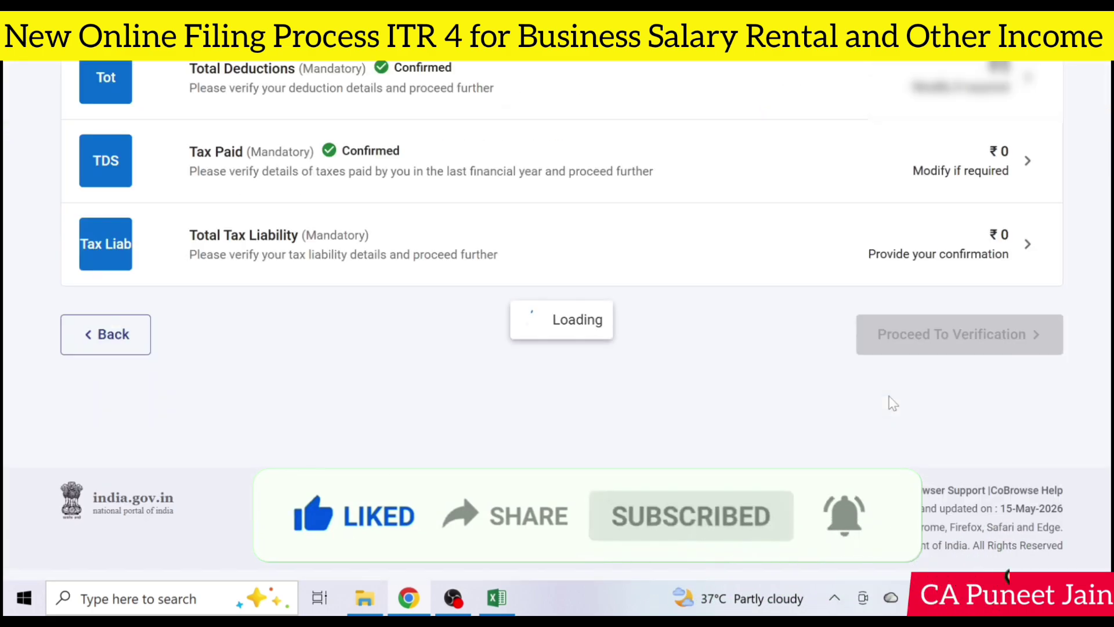
Review the income and tax computation under Total Tax Liability and confirm the section.
click(1010, 277)
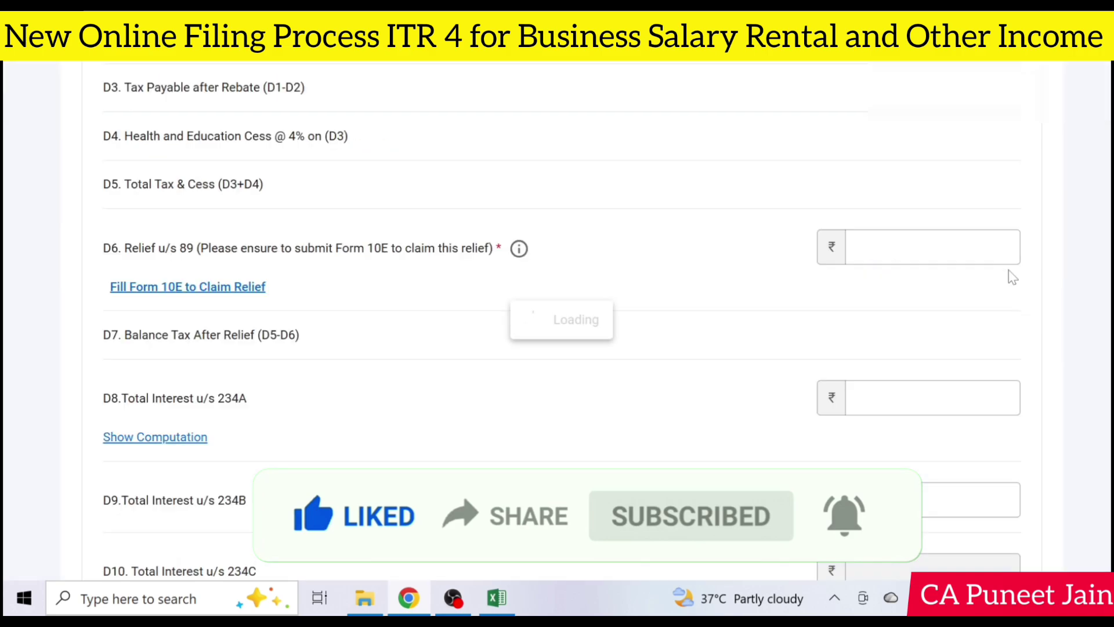
scroll(987, 267, down, 8)
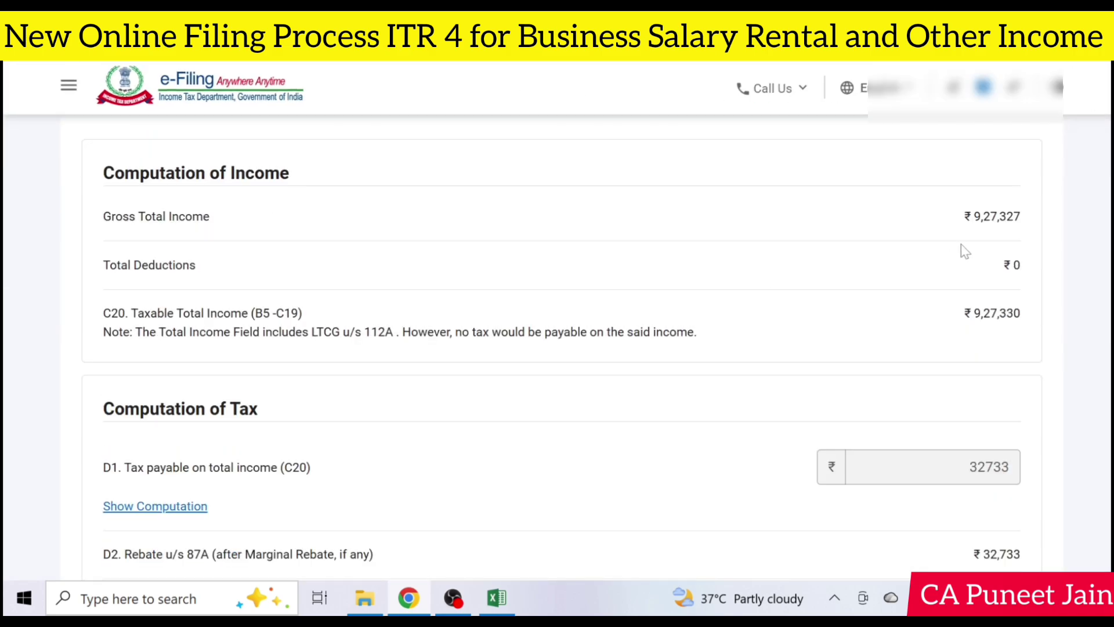
scroll(1012, 318, up, 1)
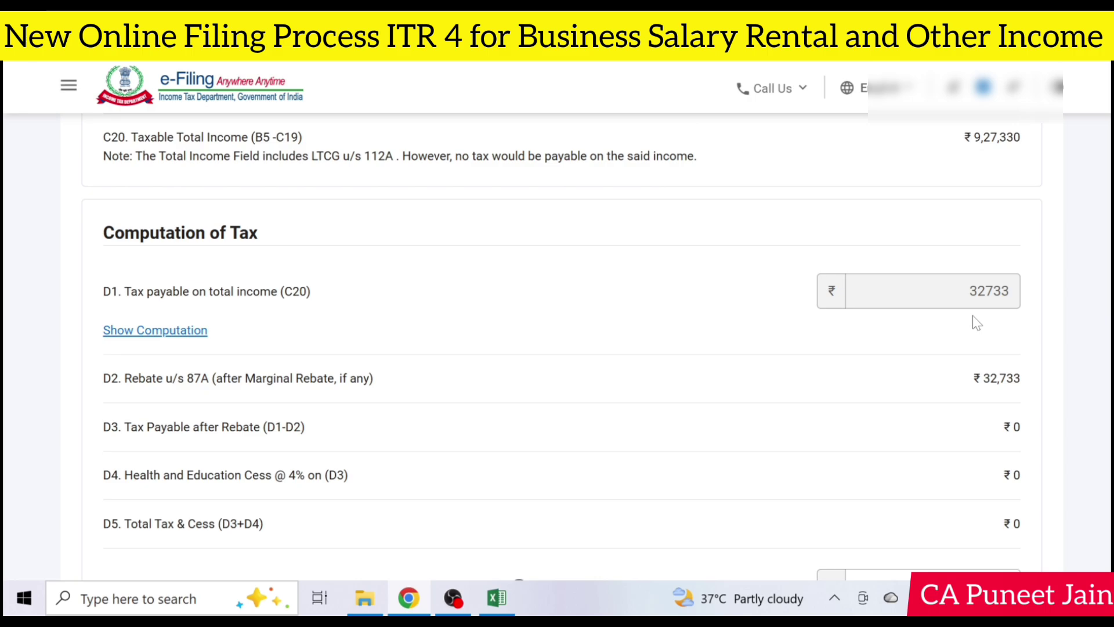
scroll(975, 319, down, 10)
scroll(1036, 307, down, 10)
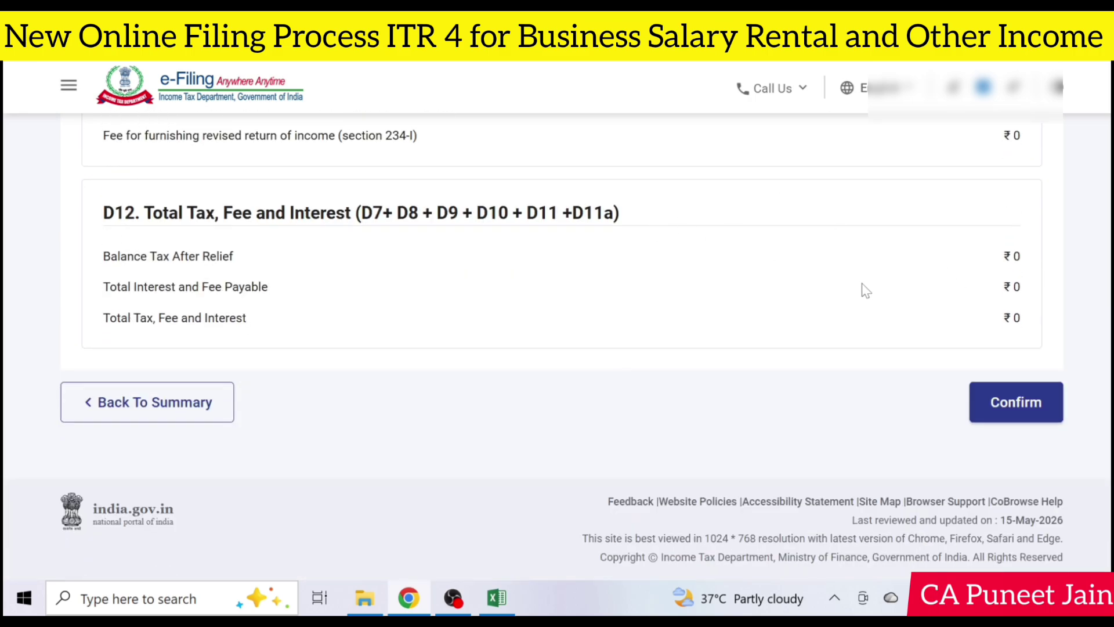
click(1014, 407)
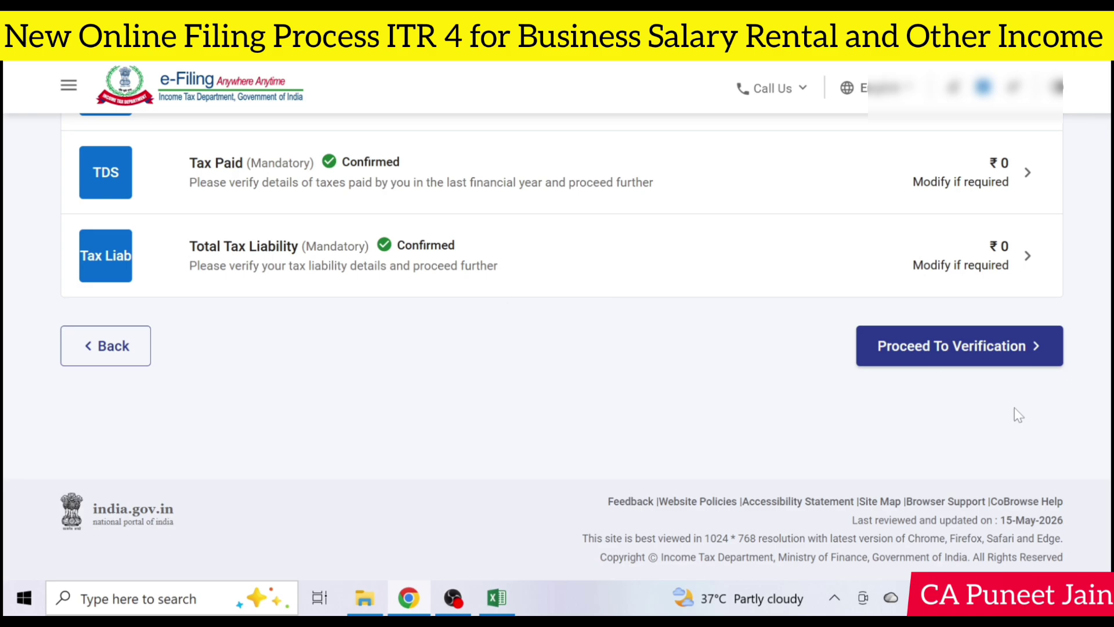
Proceed from the return summary through the tax summary to the return preview and declaration, and send the return for validation.
click(994, 361)
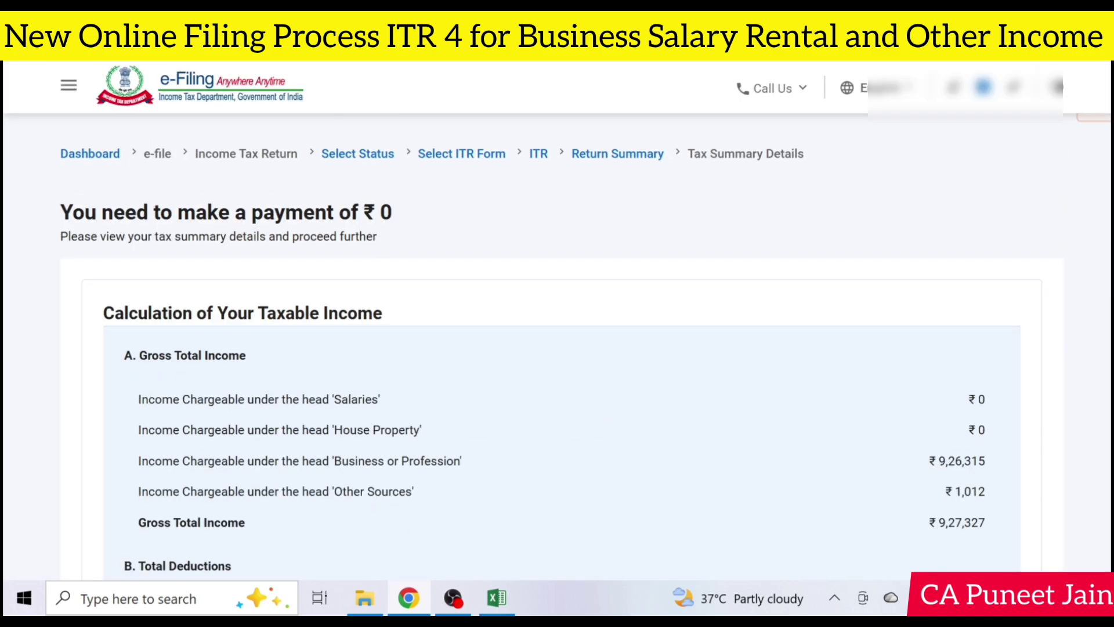
scroll(561, 342, down, 20)
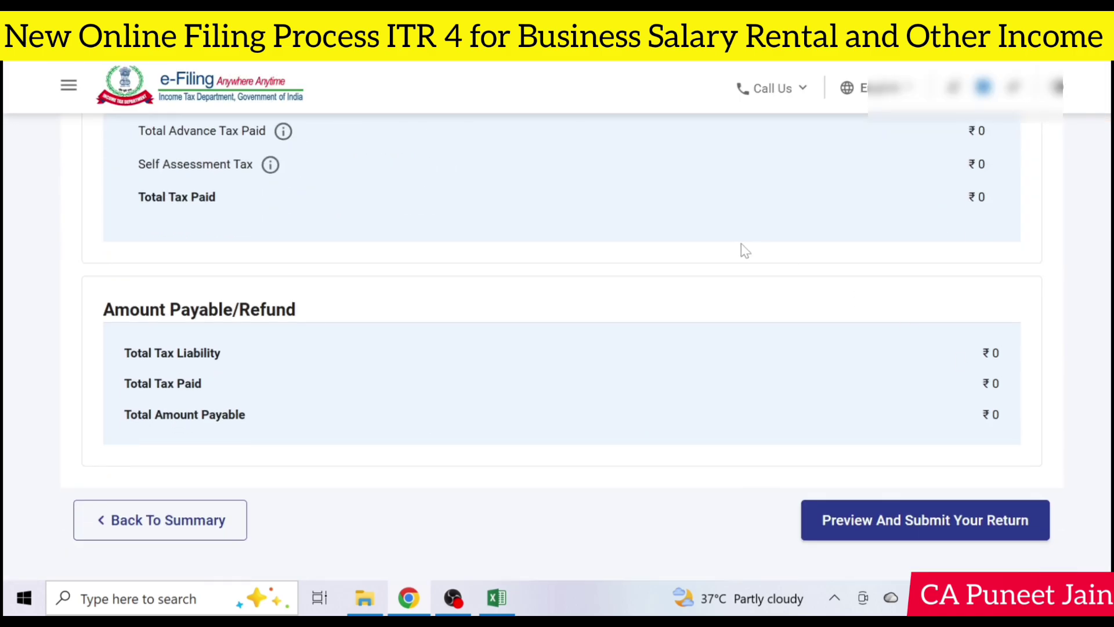
click(854, 518)
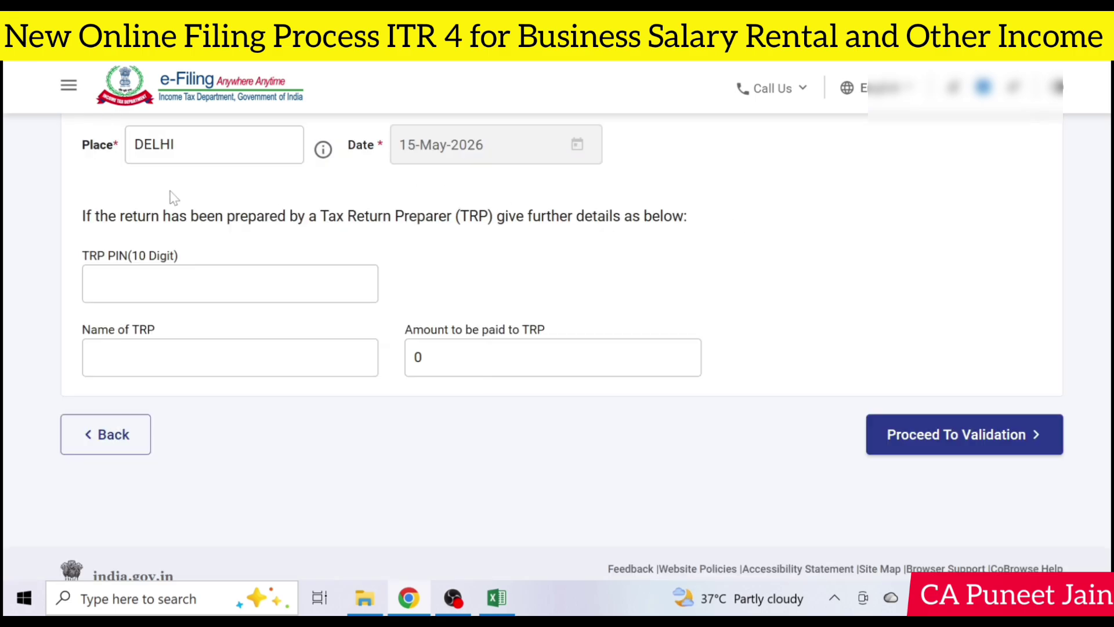
click(974, 452)
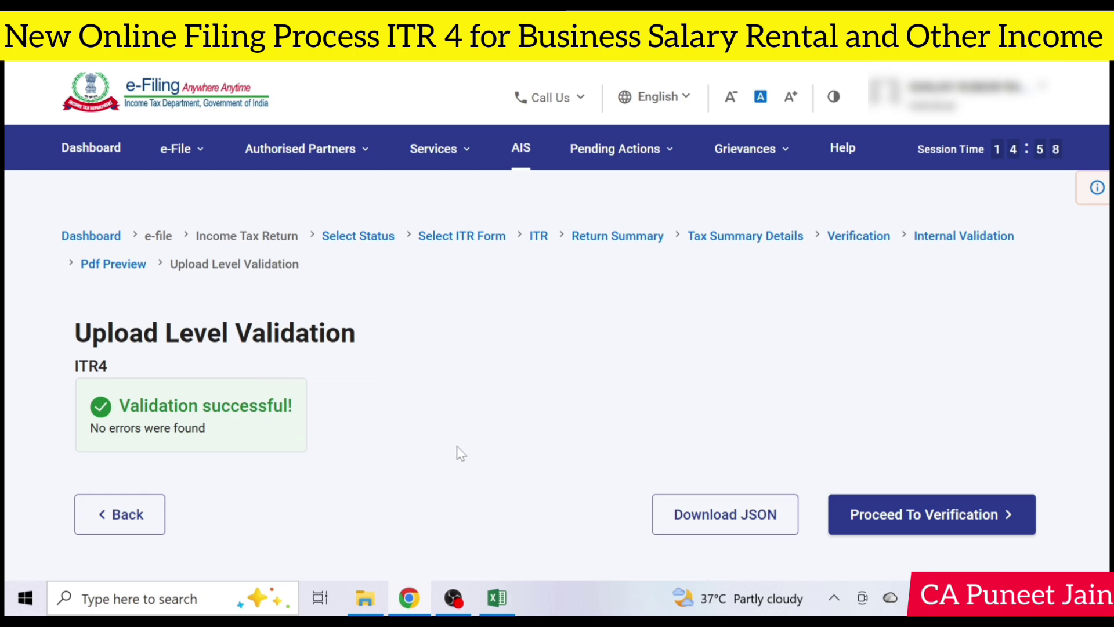
Proceed to verification of the validated return and choose E-Verify Now as the verification method.
click(989, 521)
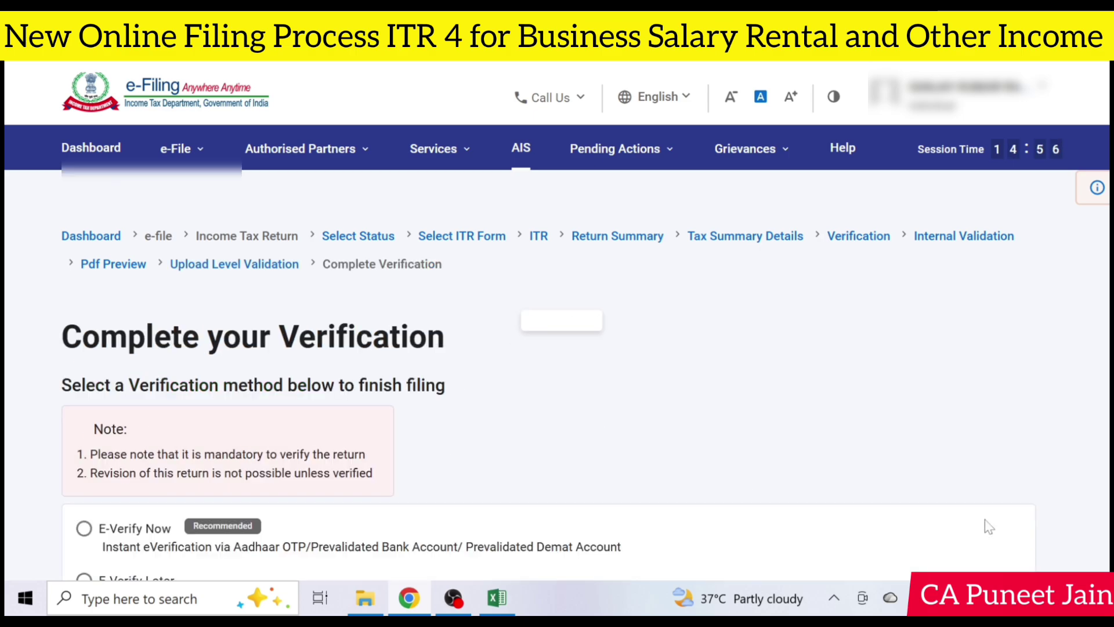
click(85, 530)
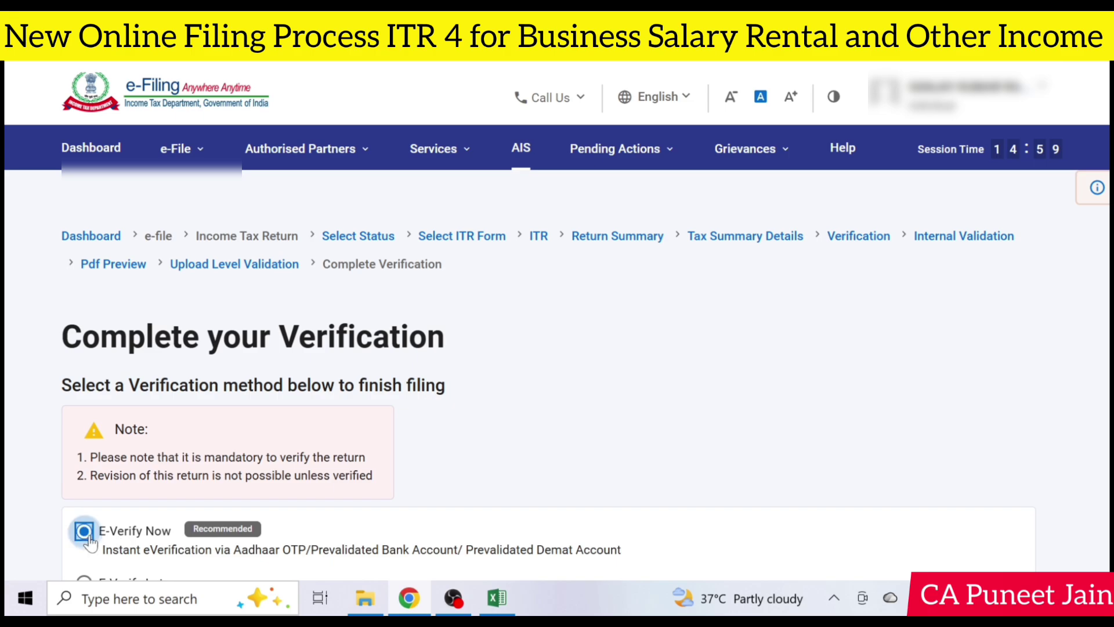
scroll(717, 420, down, 5)
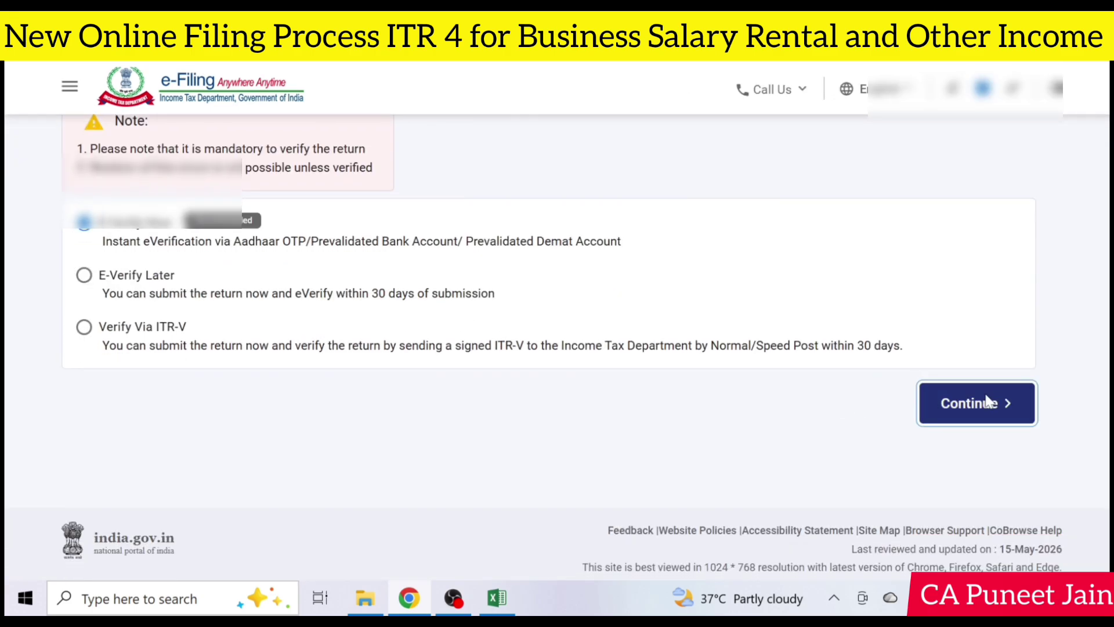
click(987, 402)
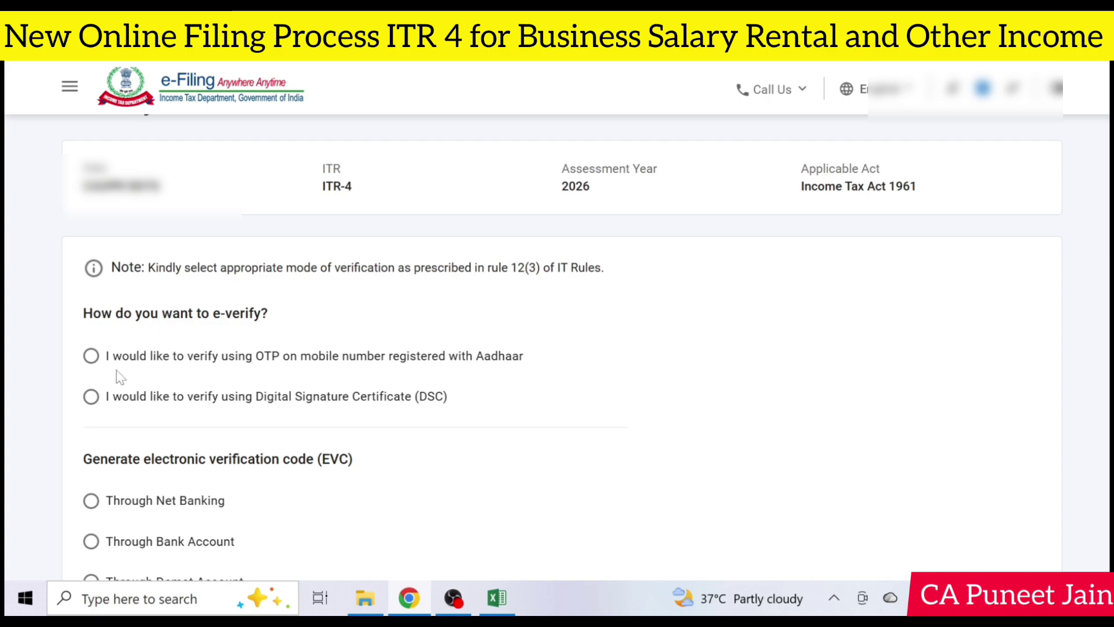
Generate an electronic verification code (EVC) through the bank account.
click(90, 356)
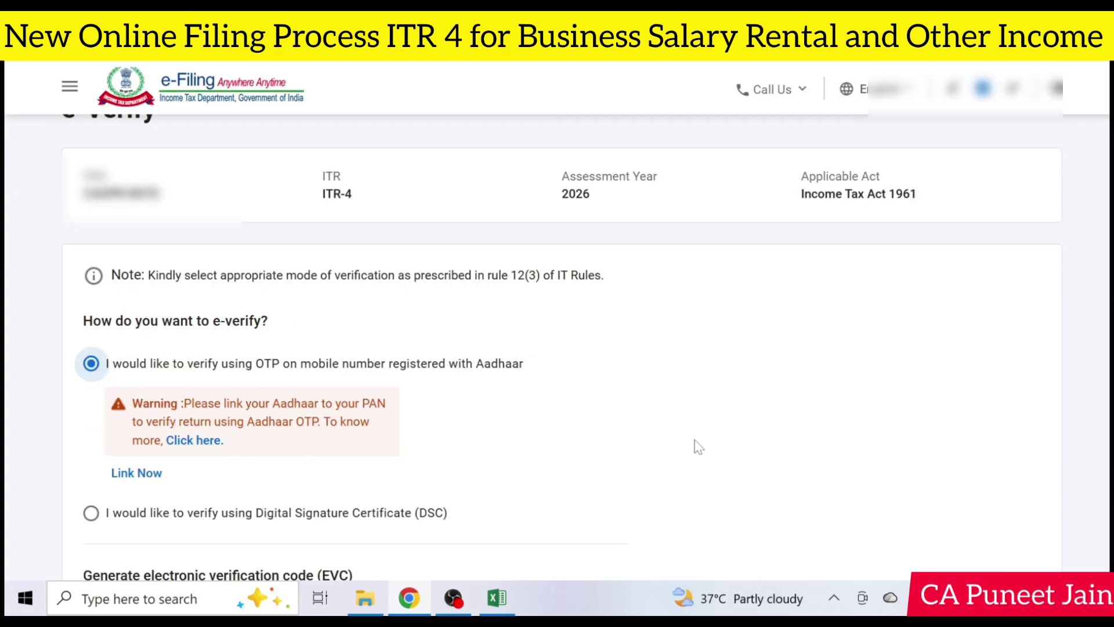
scroll(209, 475, down, 3)
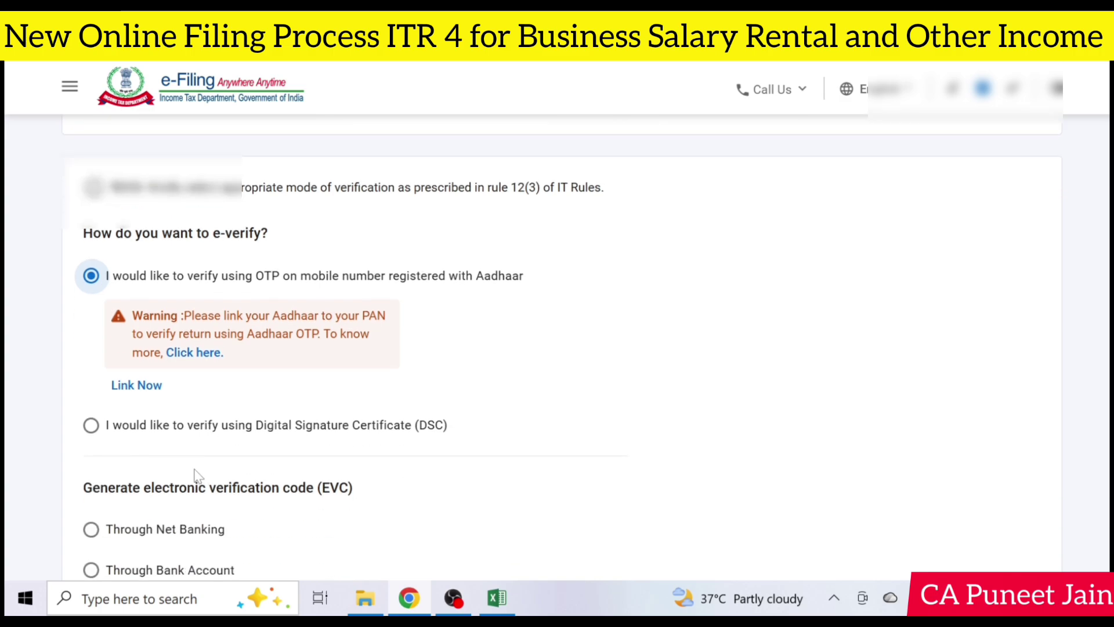
click(91, 482)
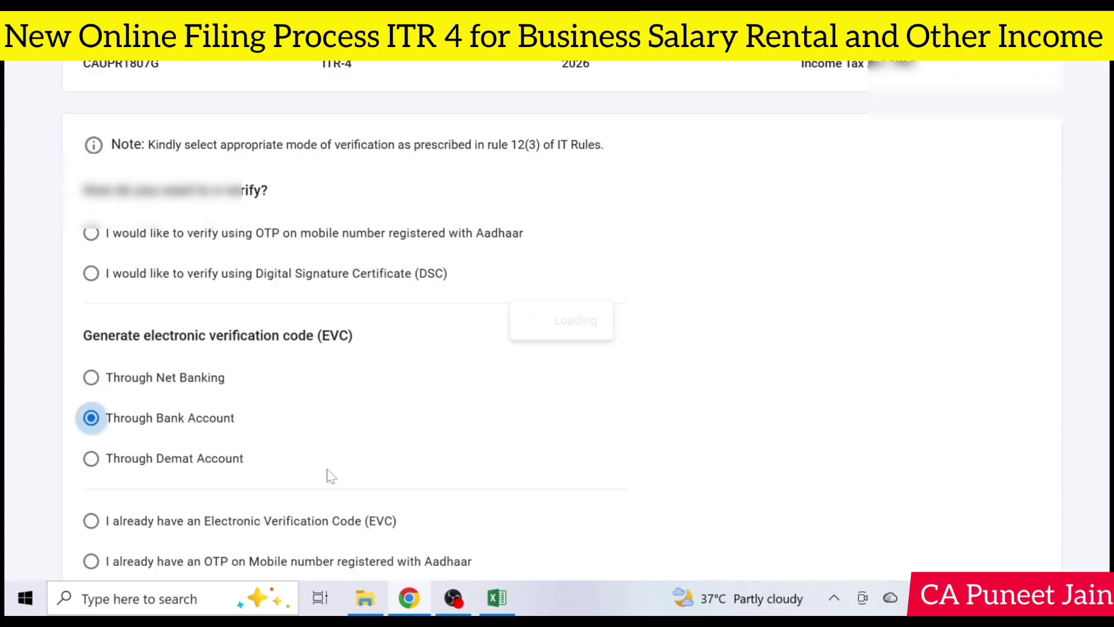
scroll(383, 401, down, 2)
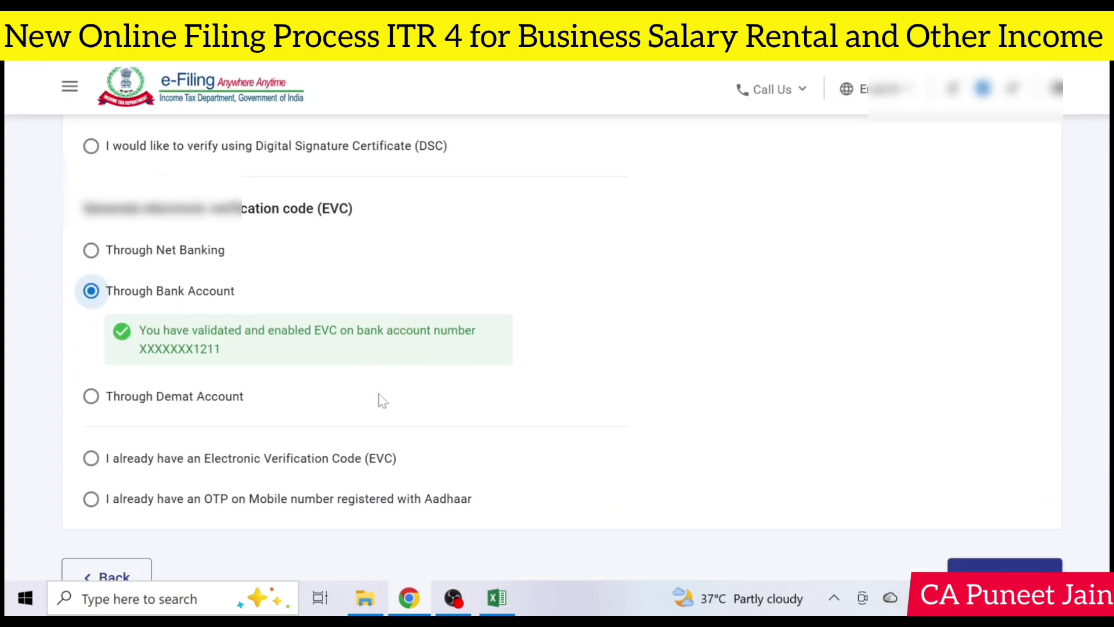
scroll(791, 422, down, 2)
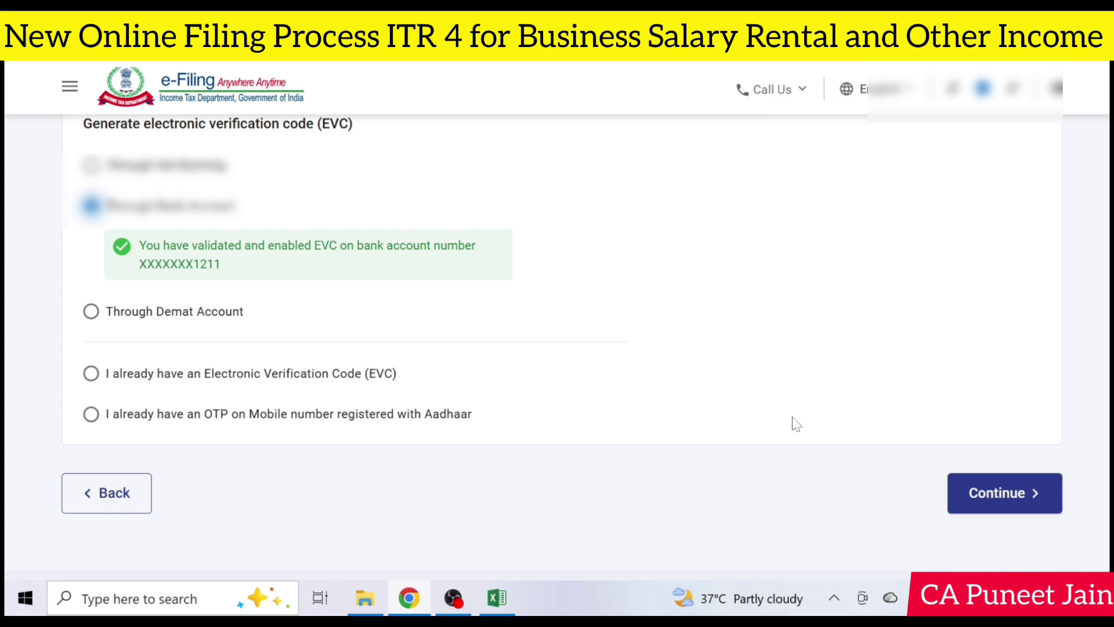
click(1010, 493)
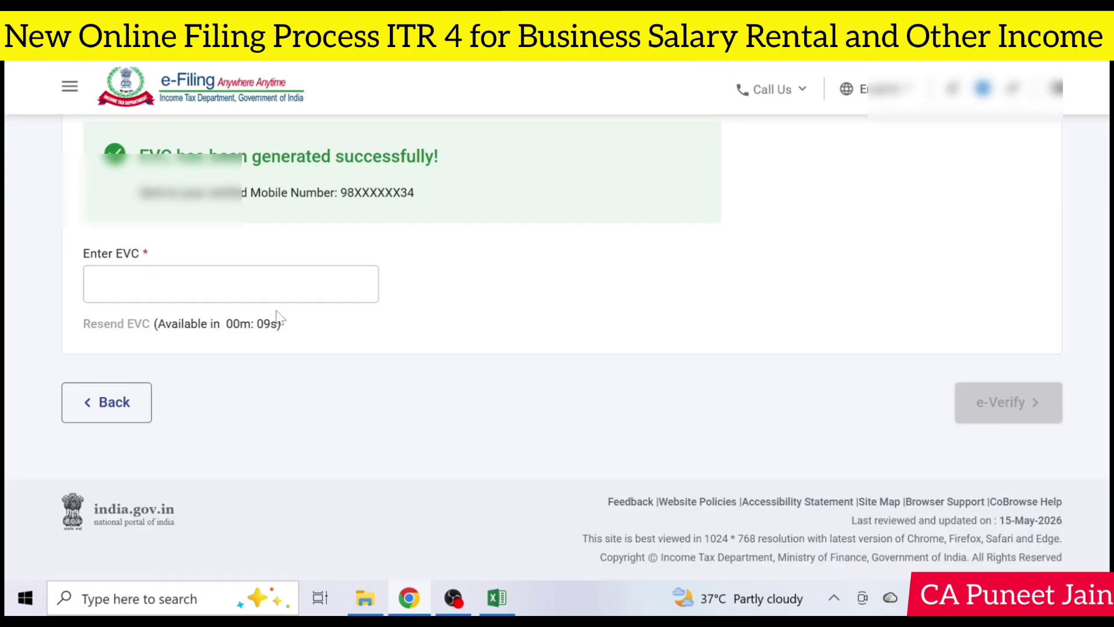
Enter the received electronic verification code, e-verify, and confirm submission of the return.
click(273, 284)
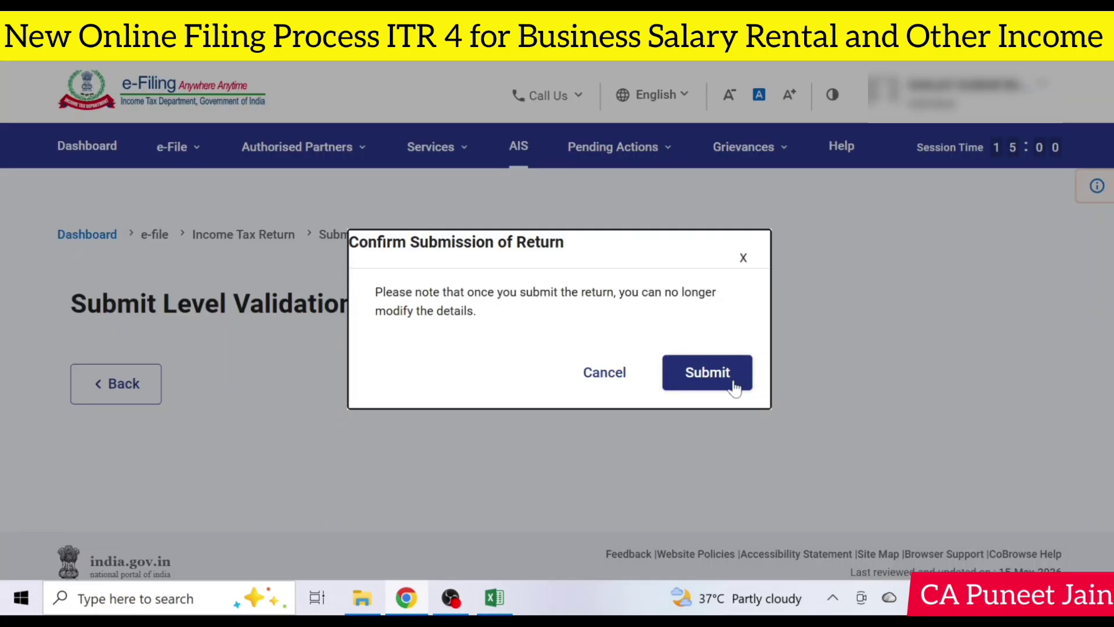
click(726, 383)
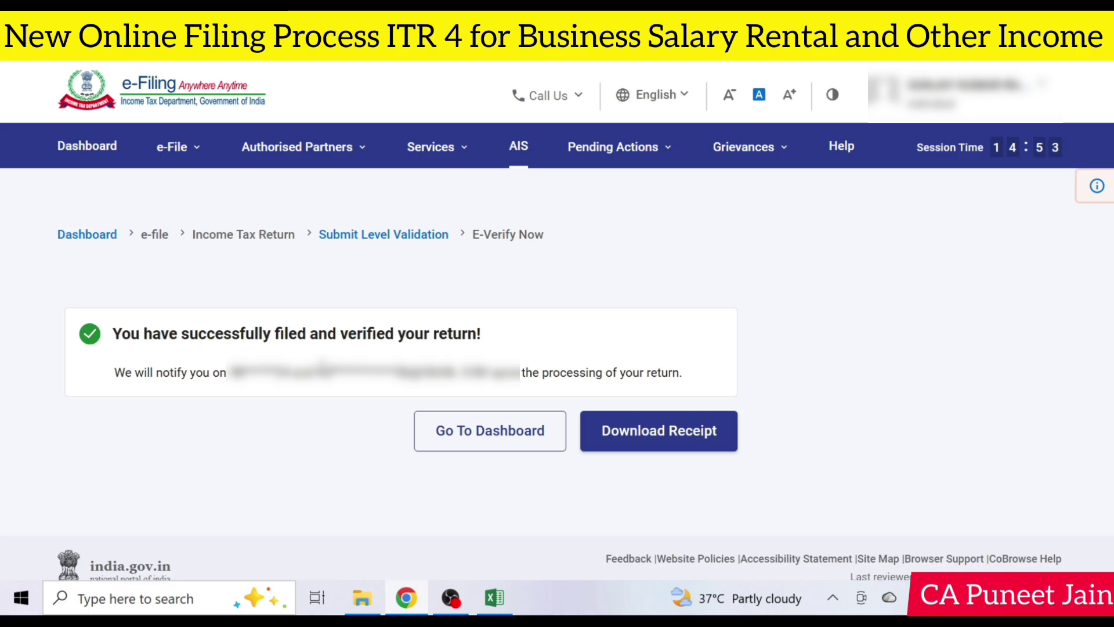
View the filed income tax returns and check the filing status for A.Y. 2026-27.
click(180, 152)
mouse_move(294, 191)
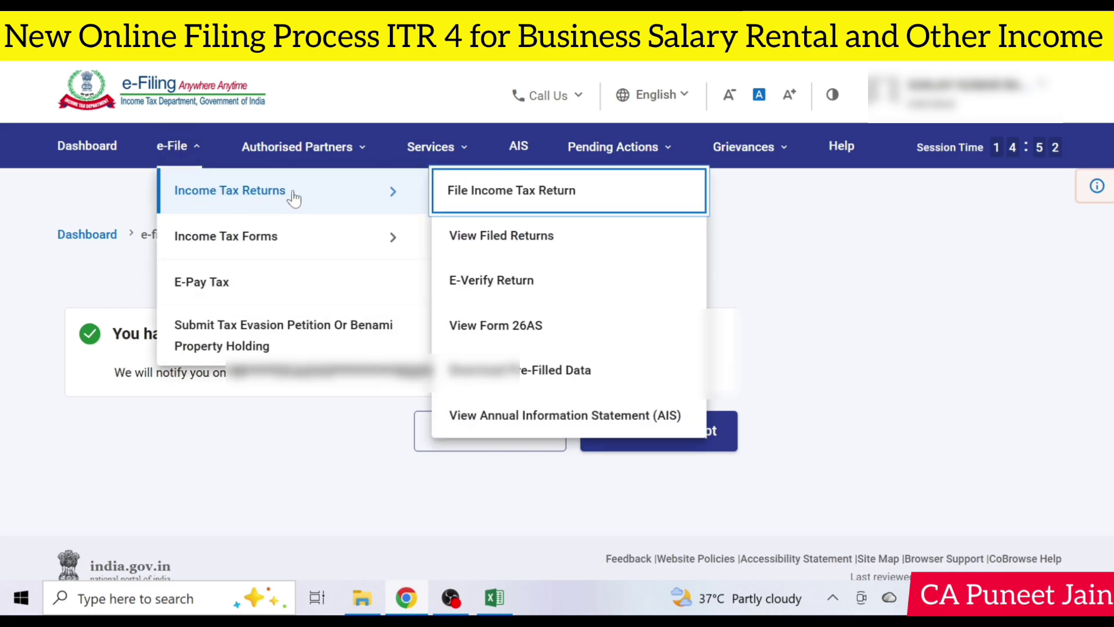
click(519, 238)
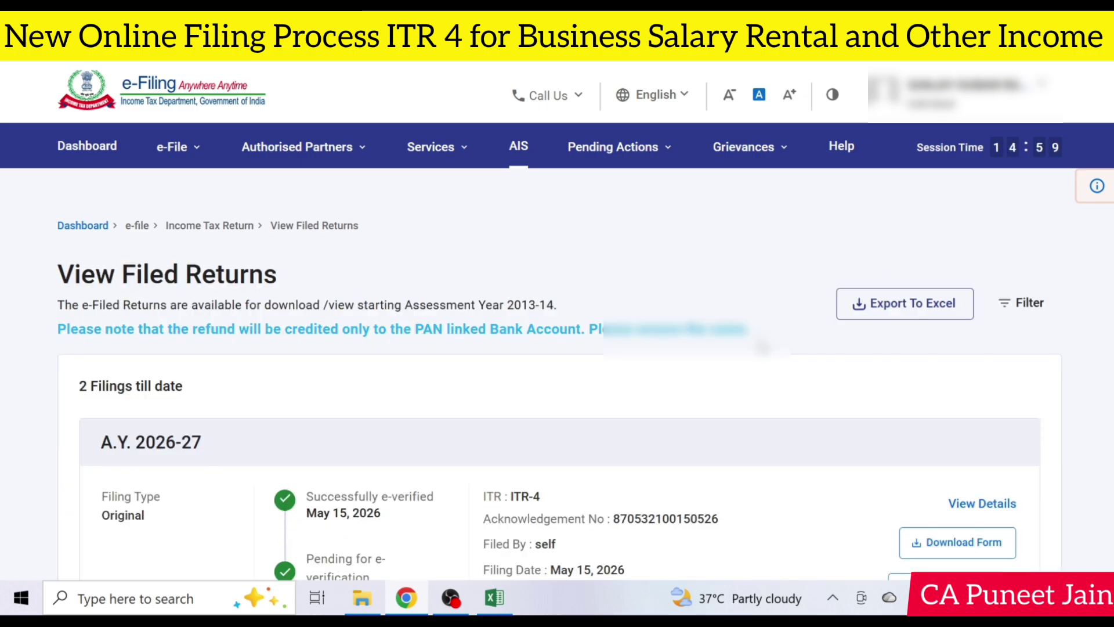
scroll(557, 339, down, 3)
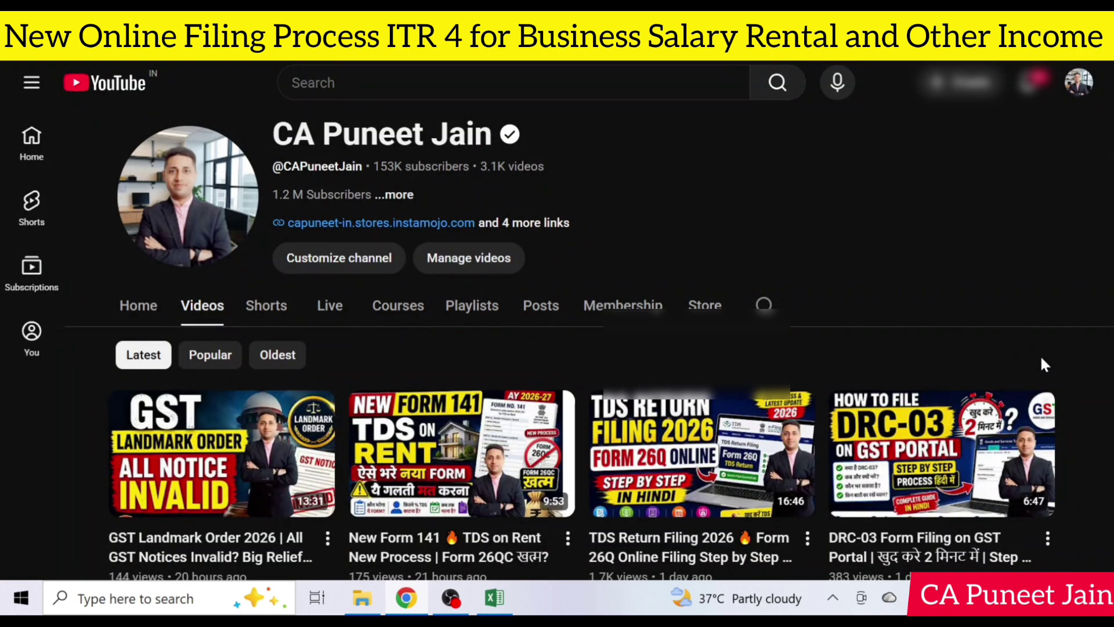
scroll(1039, 365, down, 5)
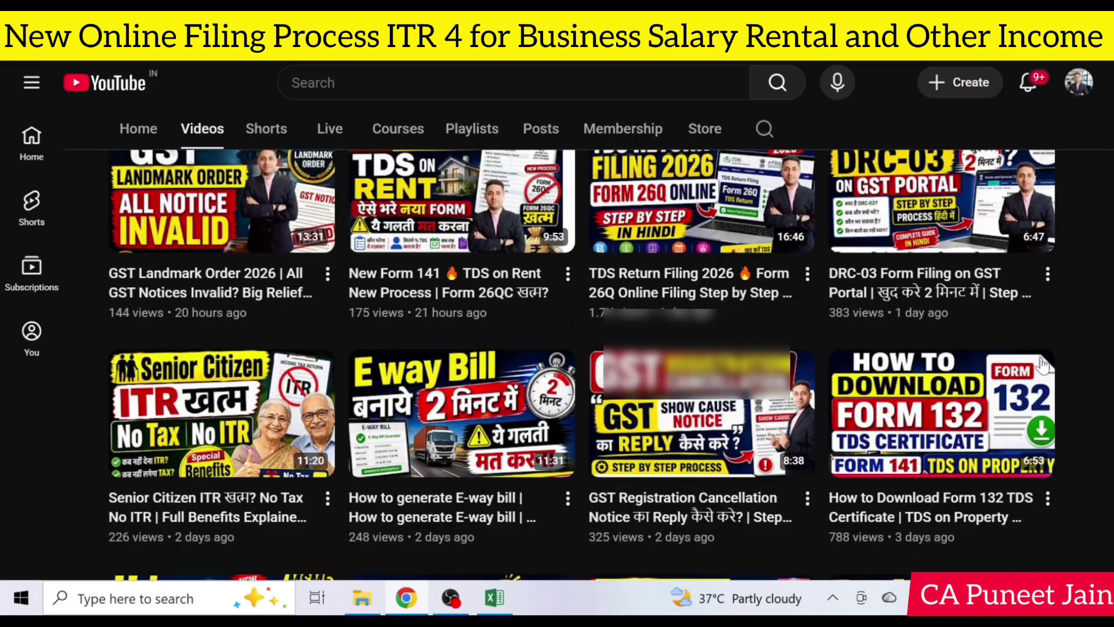
mouse_move(1039, 365)
scroll(580, 348, down, 2)
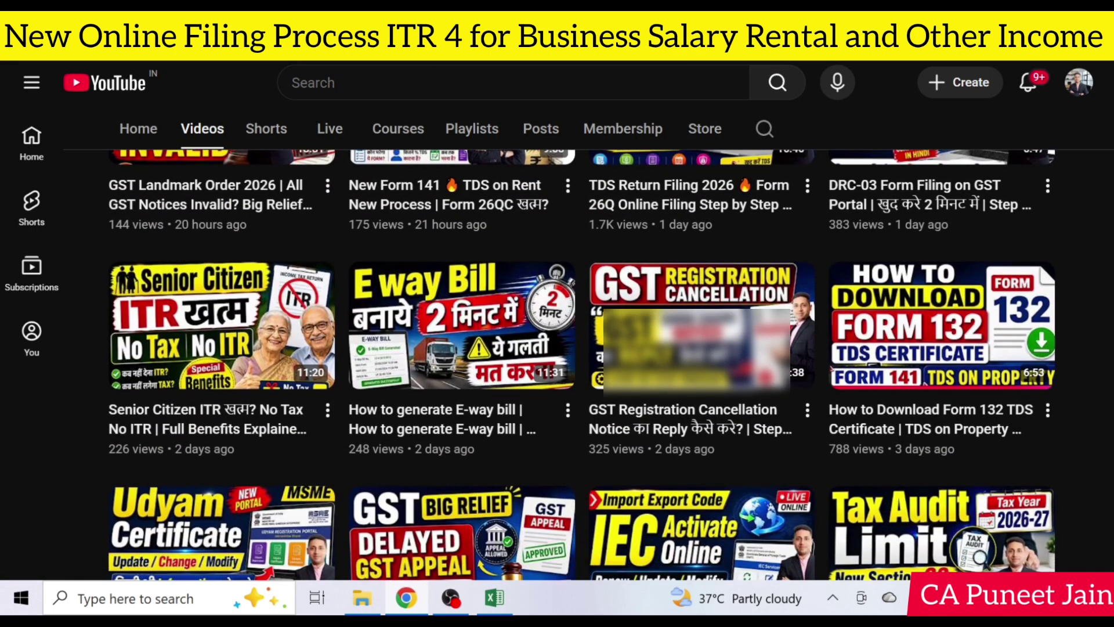
scroll(580, 348, down, 3)
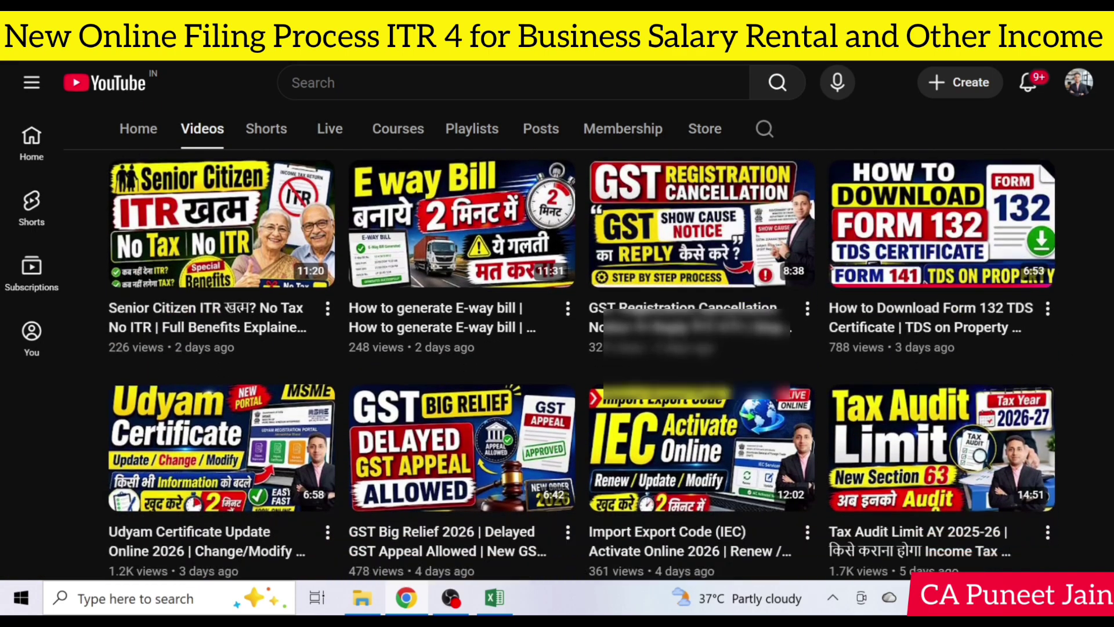
scroll(580, 348, down, 2)
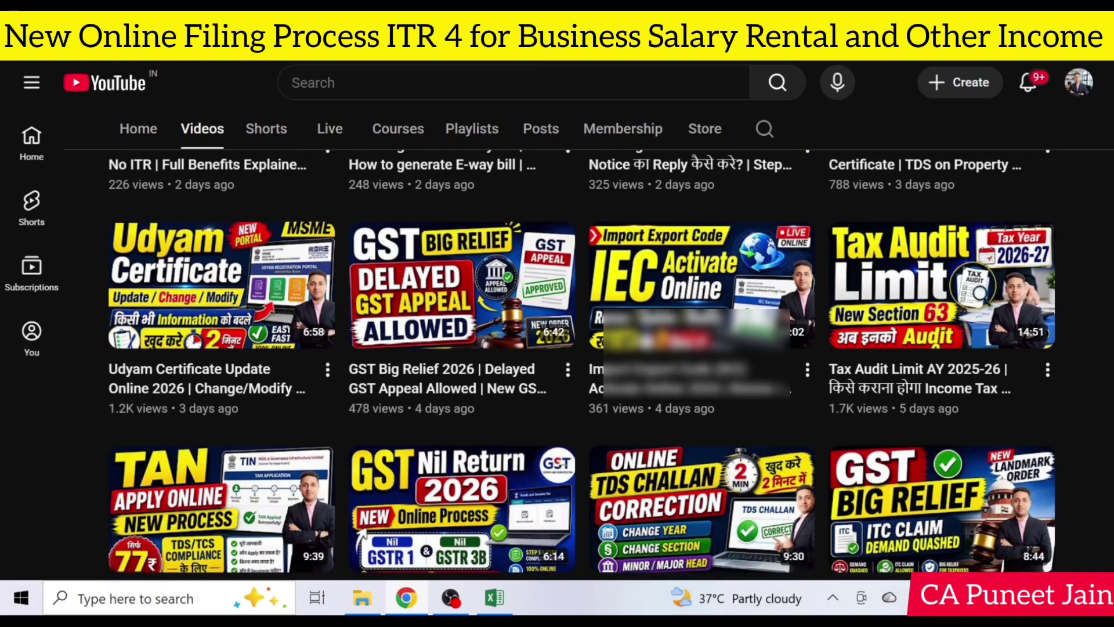